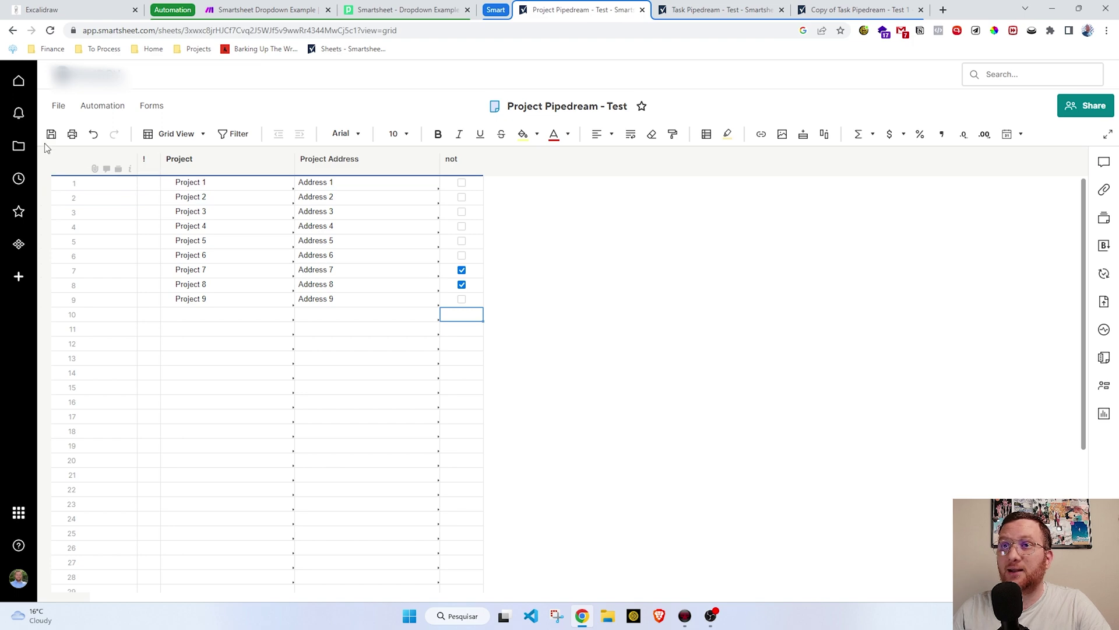
# - Save the Project Pipedream - Test sheet, and review the Return_Info output of the latest run in the Pipedream workflow
pyautogui.click(50, 134)
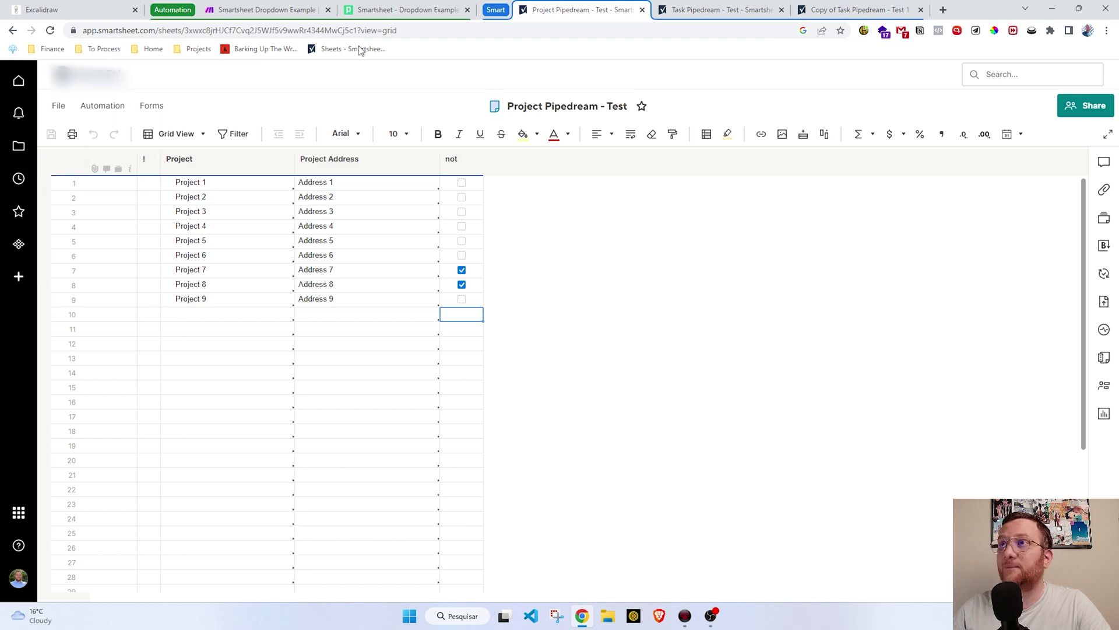
pyautogui.click(380, 8)
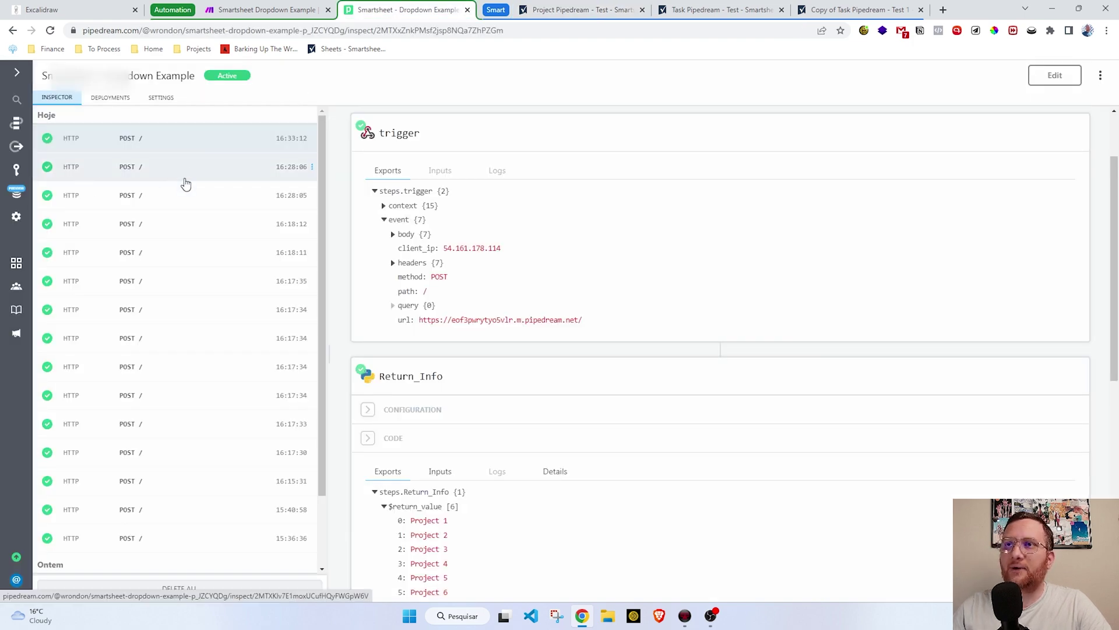
pyautogui.scroll(-4, 355, 244)
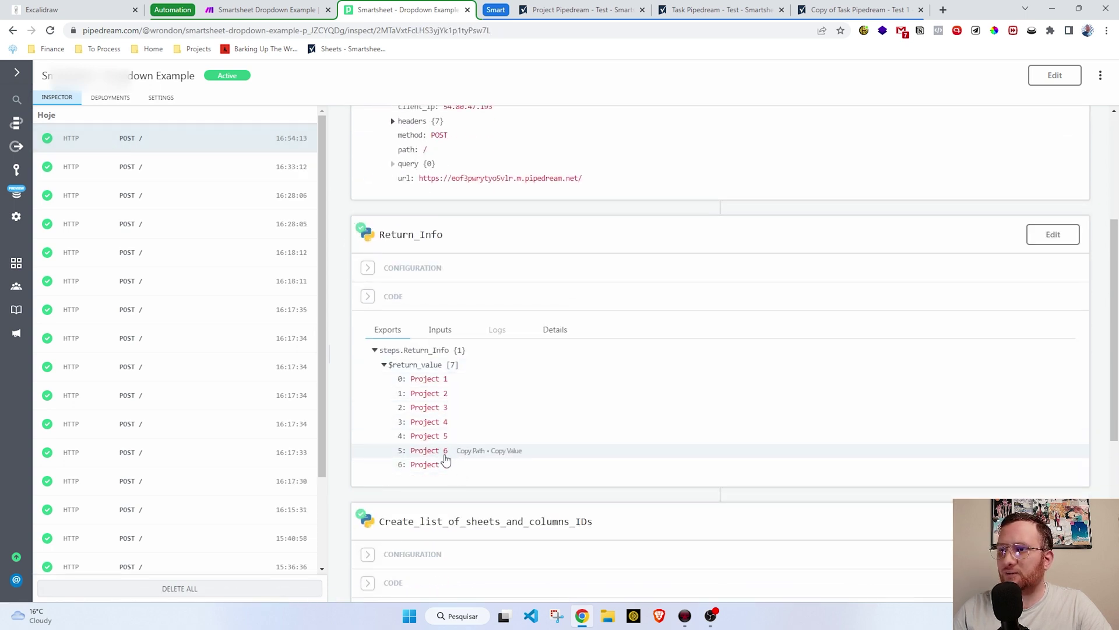
# - Switch back to Smartsheet and check the Project dropdown for Task 3 in the Task Pipedream - Test sheet
pyautogui.click(580, 9)
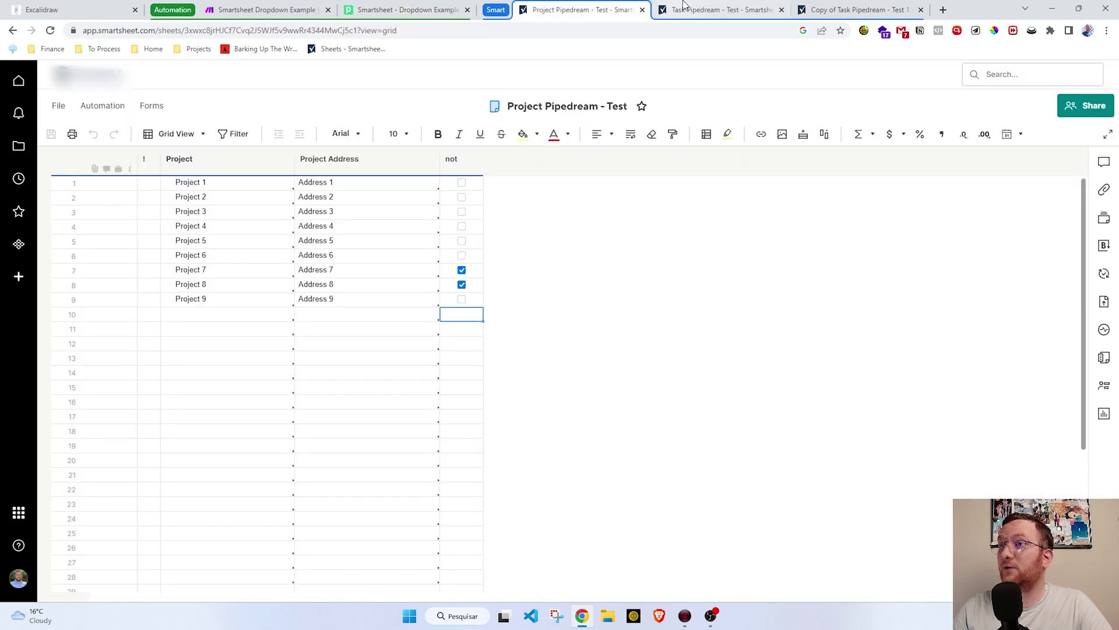
pyautogui.click(721, 9)
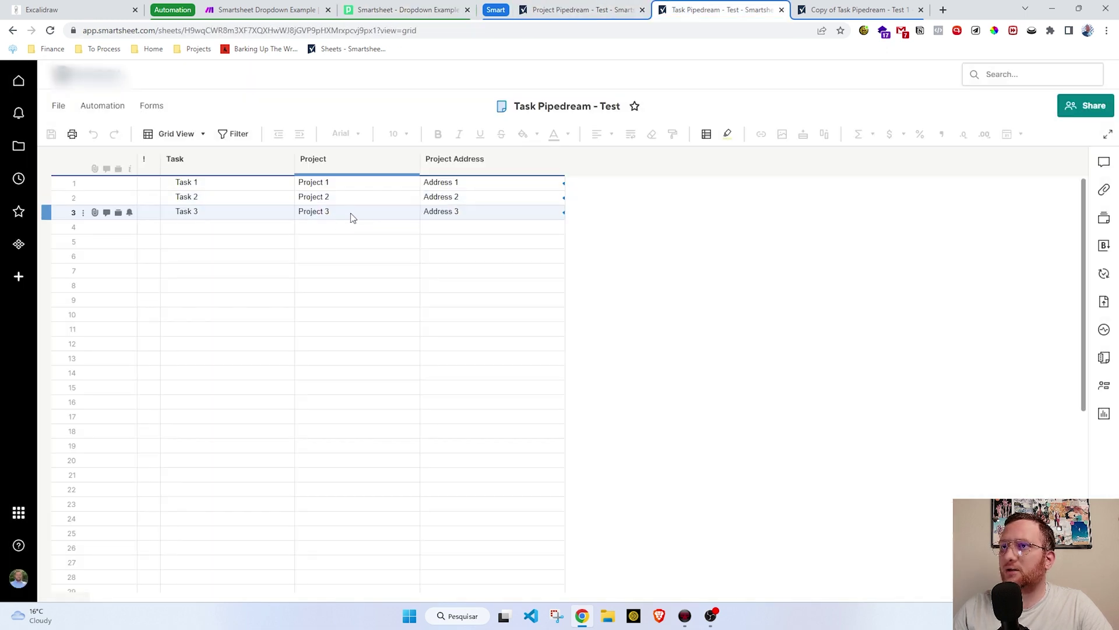
pyautogui.click(351, 215)
pyautogui.click(412, 212)
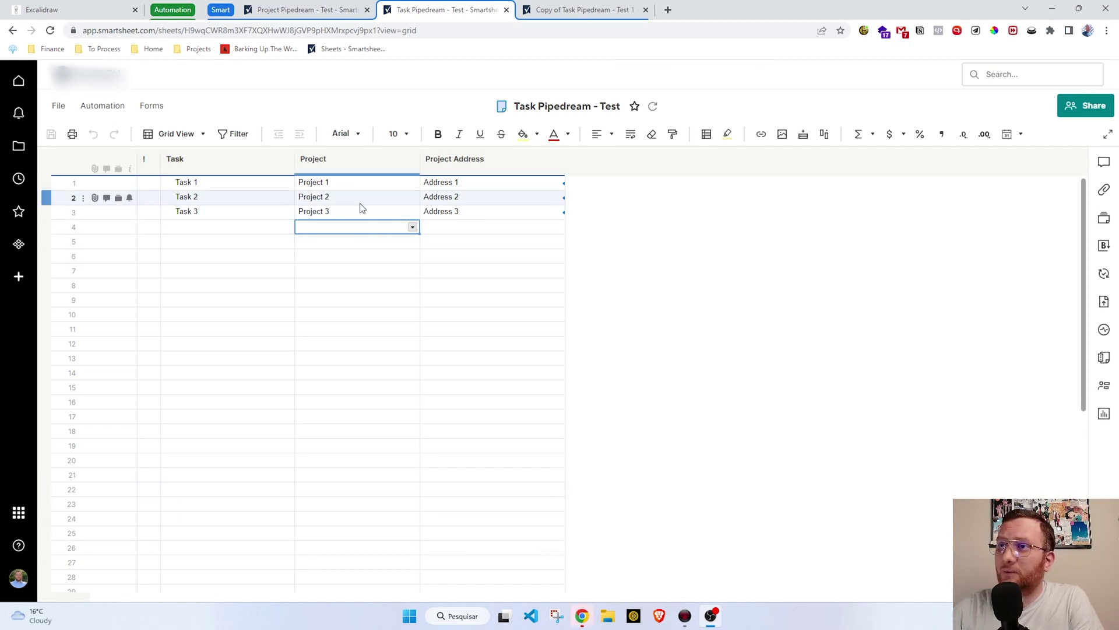
# - Review the choices offered in Task 3's Project cell without picking a different project
pyautogui.click(212, 217)
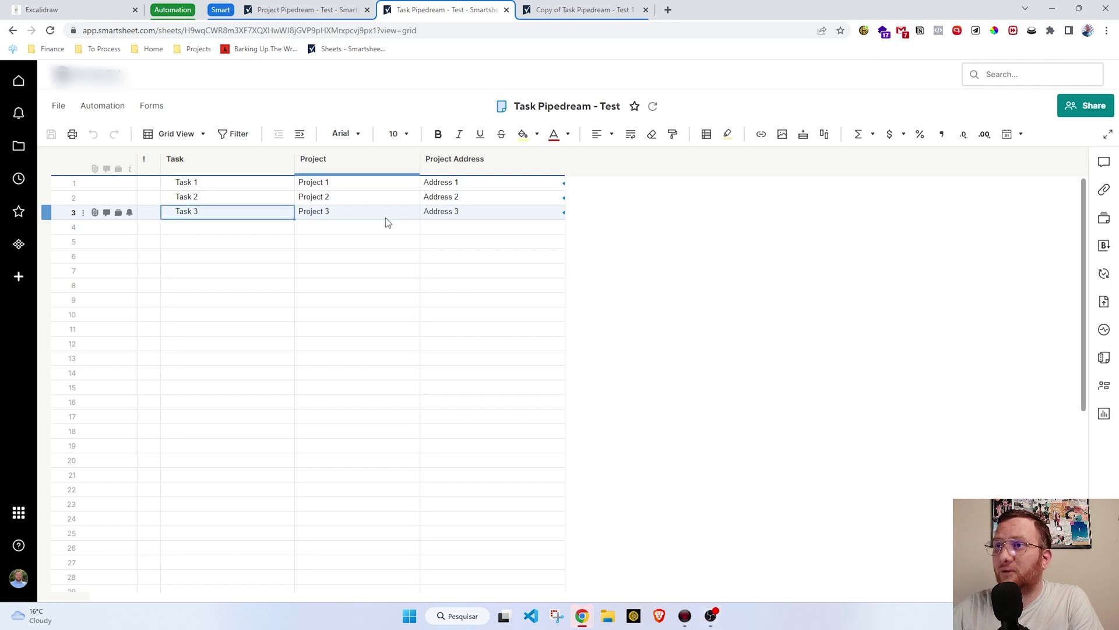
pyautogui.click(353, 216)
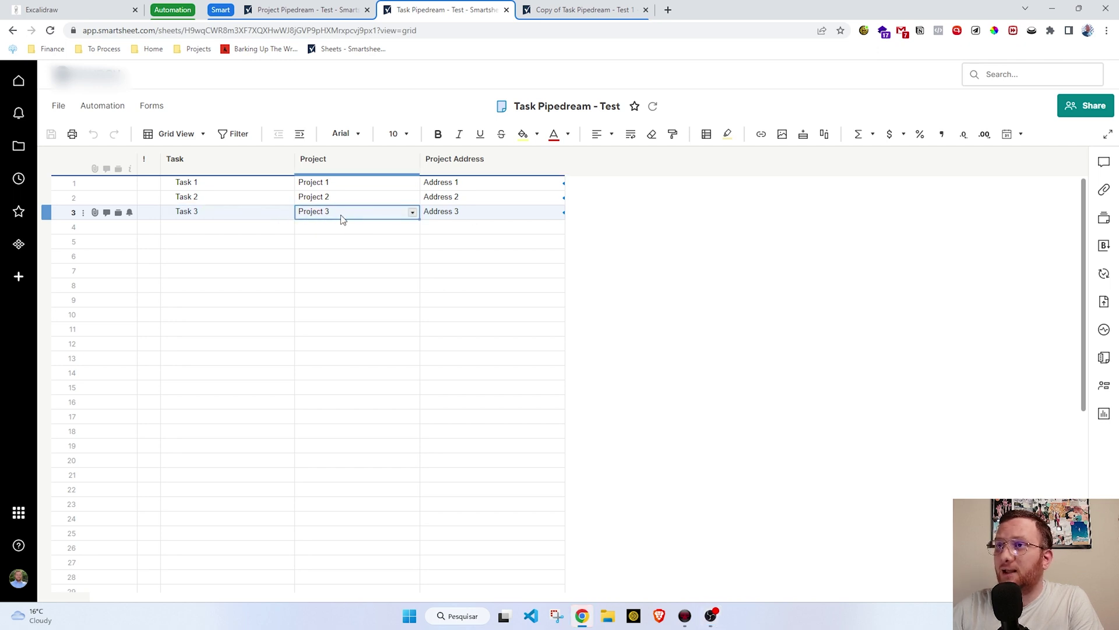
pyautogui.click(414, 213)
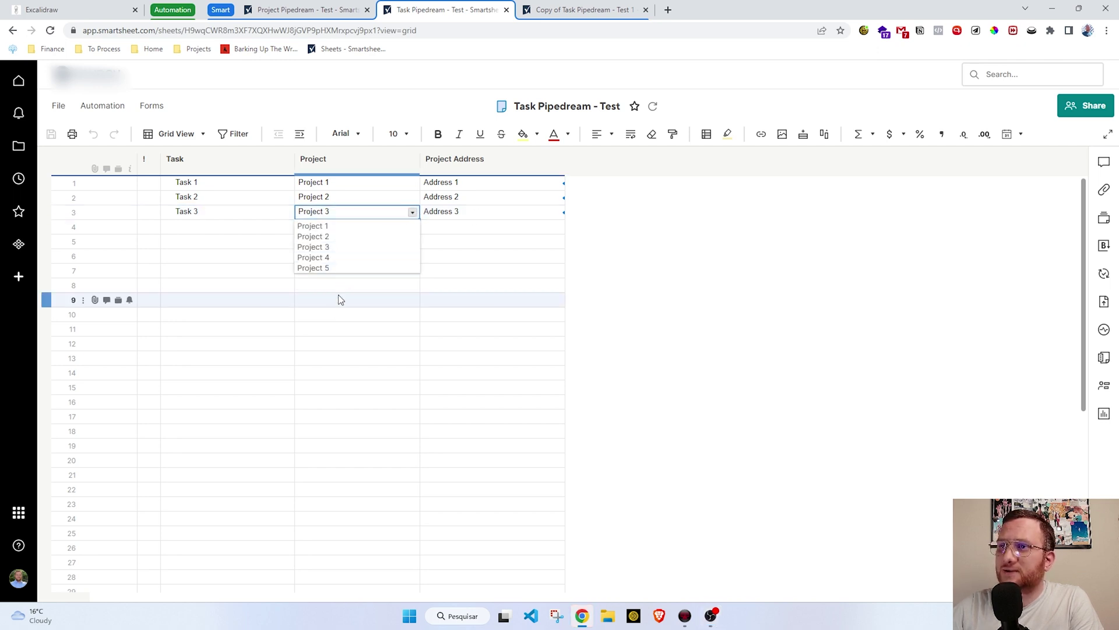
pyautogui.click(280, 216)
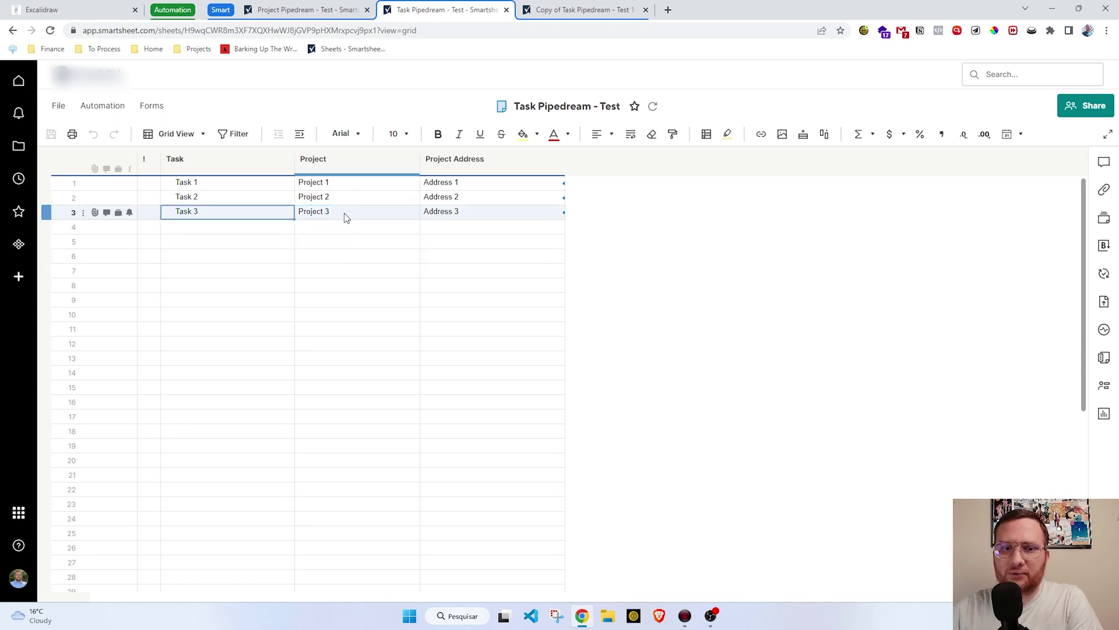
# - Examine the list of dropdown values in the Project column's properties and leave without saving changes
pyautogui.doubleClick(353, 162)
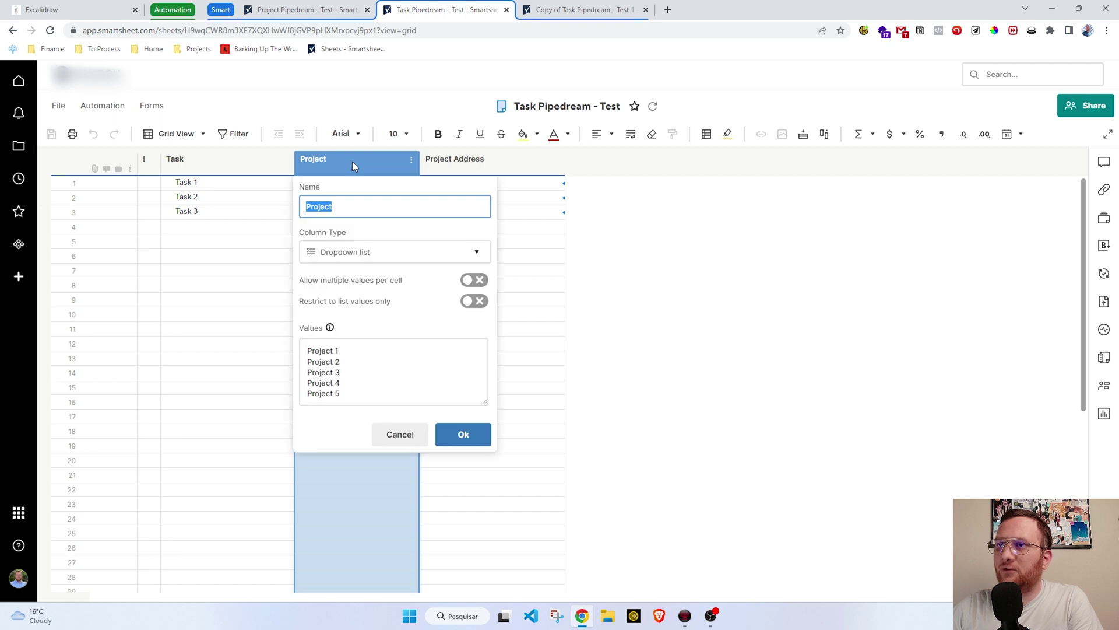
pyautogui.click(359, 394)
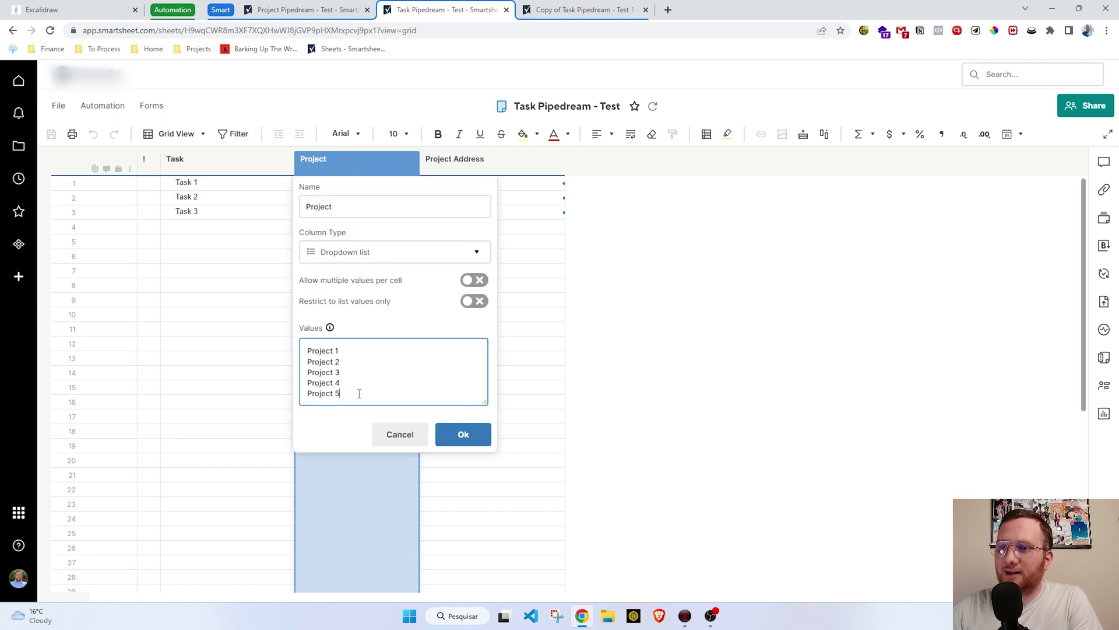
pyautogui.press('Return')
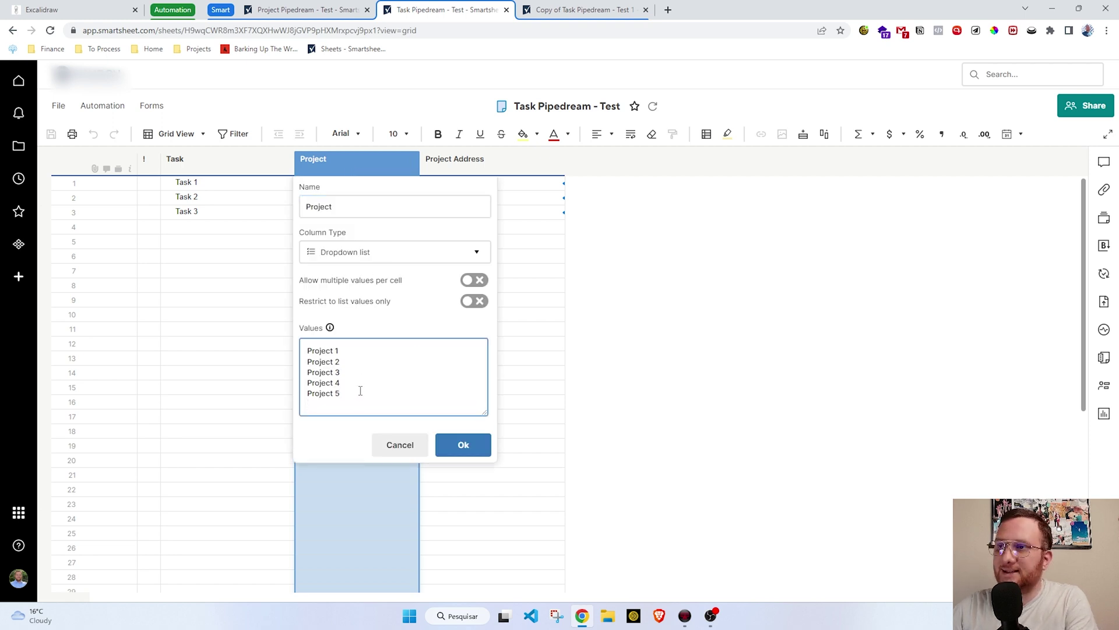
pyautogui.press('BackSpace')
pyautogui.press('Escape')
pyautogui.click(380, 213)
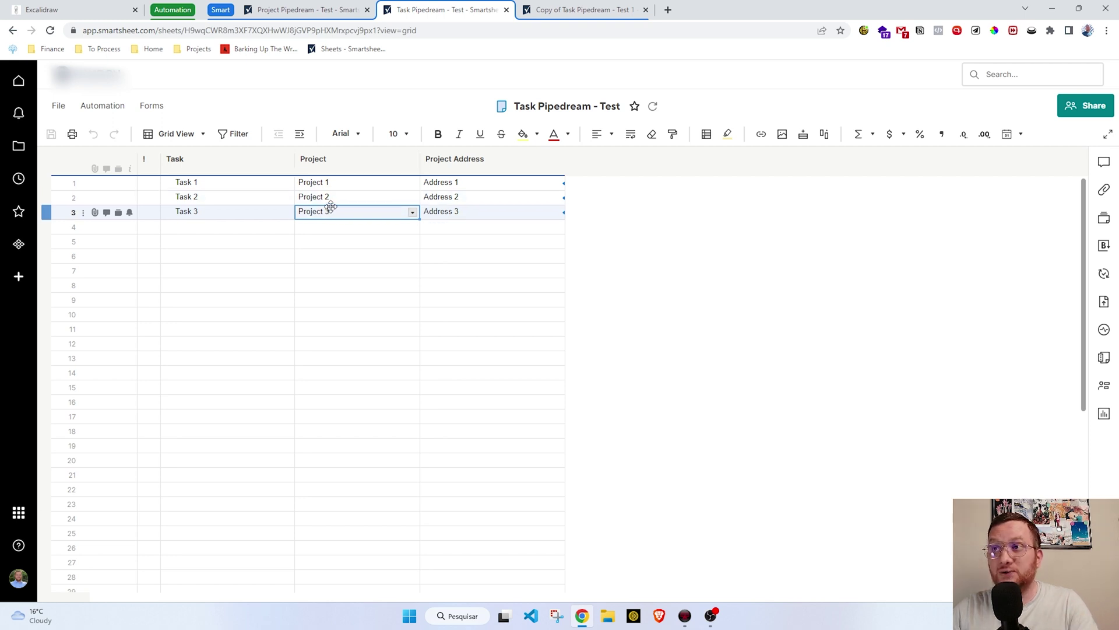
pyautogui.click(352, 171)
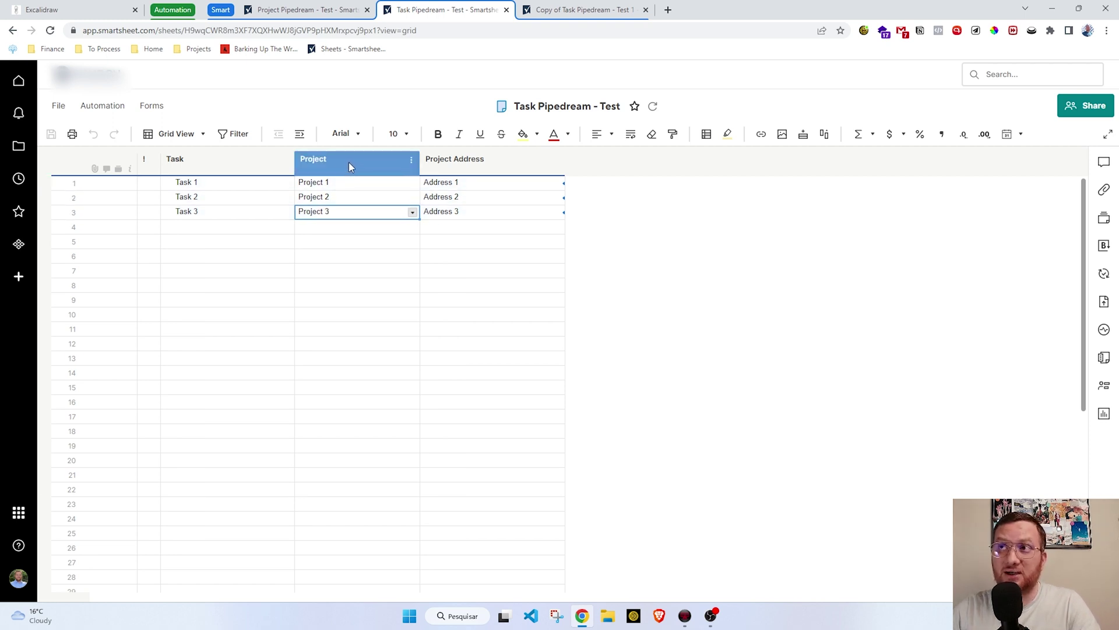
# - Review the project names and addresses in the Project Pipedream - Test sheet, including the Project 8 row with its not checkbox
pyautogui.click(337, 9)
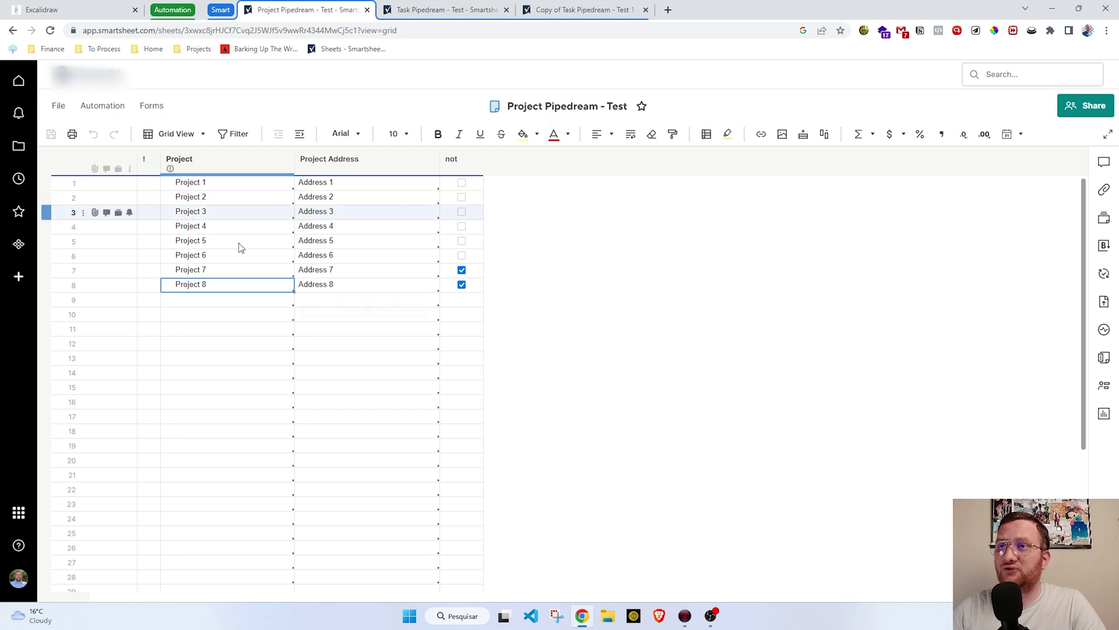
pyautogui.moveTo(210, 186); pyautogui.dragTo(338, 296)
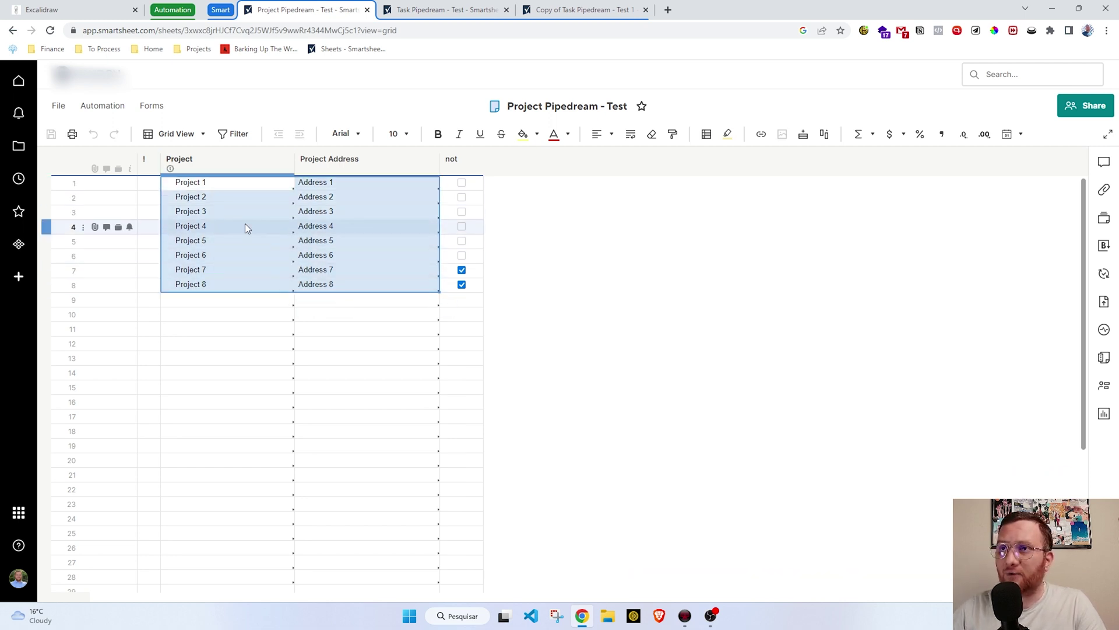
pyautogui.click(247, 286)
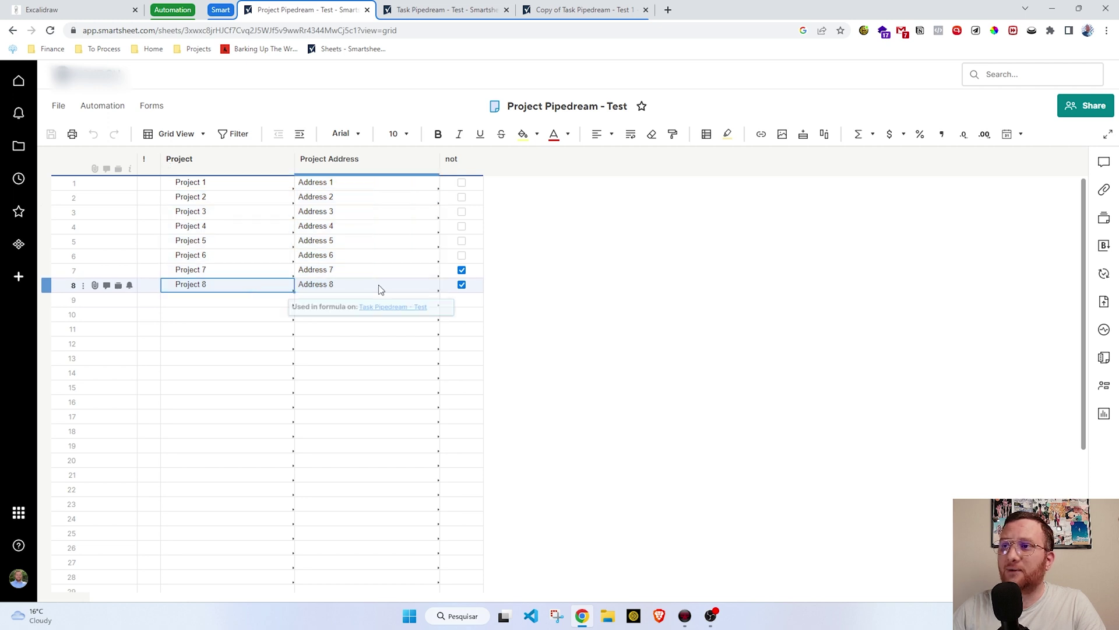
pyautogui.moveTo(274, 291); pyautogui.dragTo(460, 291)
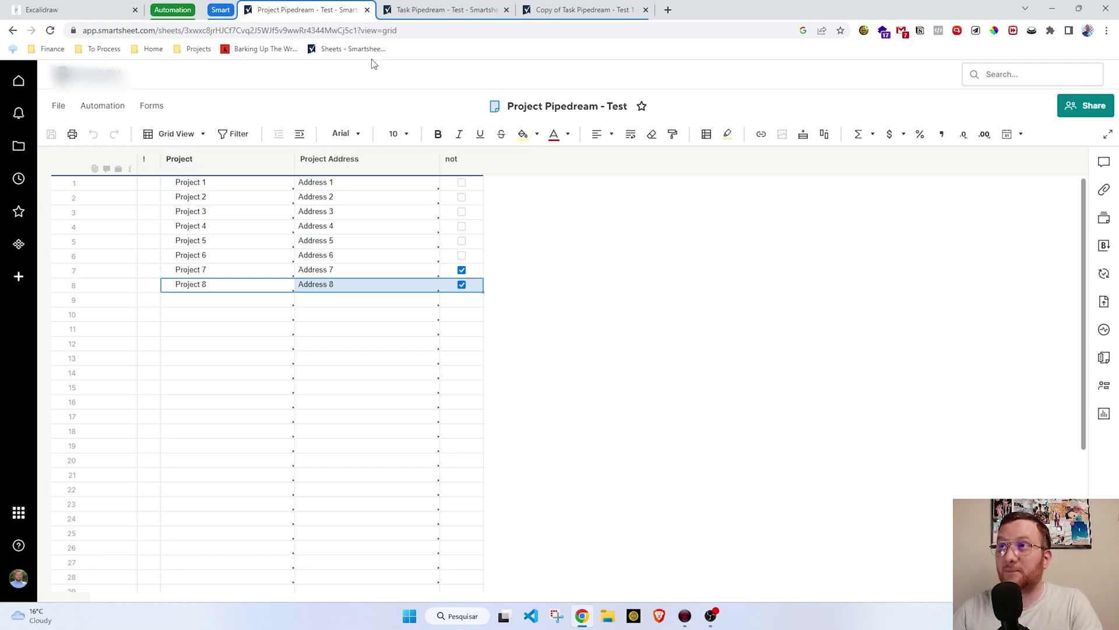
# - Expand the Automation tab group and check which projects Task 3's dropdown offers in the Task Pipedream - Test sheet
pyautogui.click(174, 10)
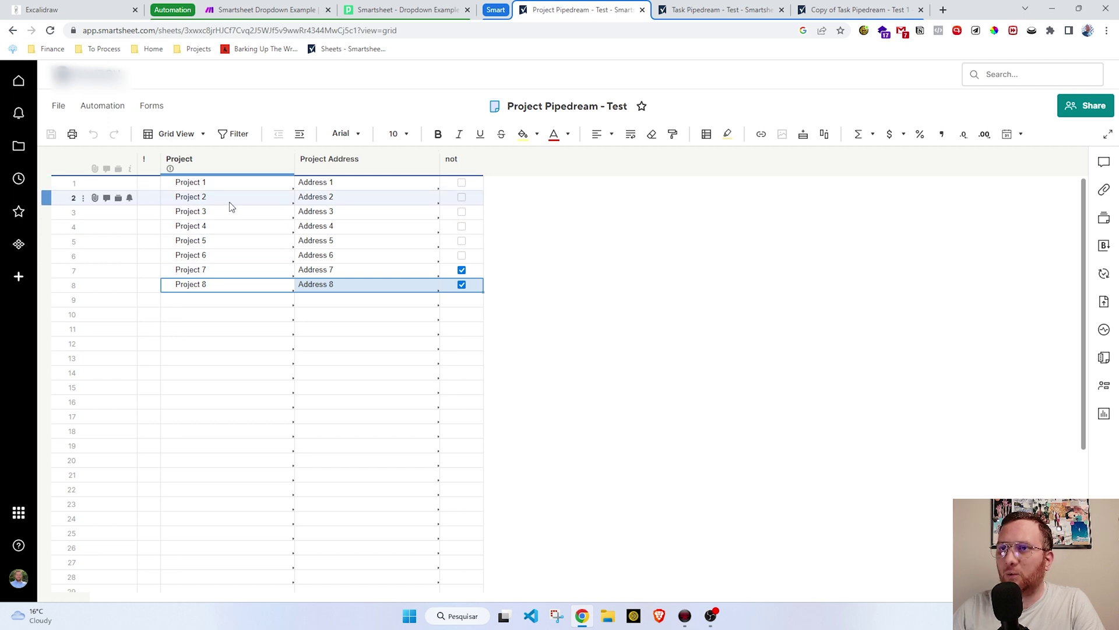
pyautogui.click(721, 10)
pyautogui.click(435, 228)
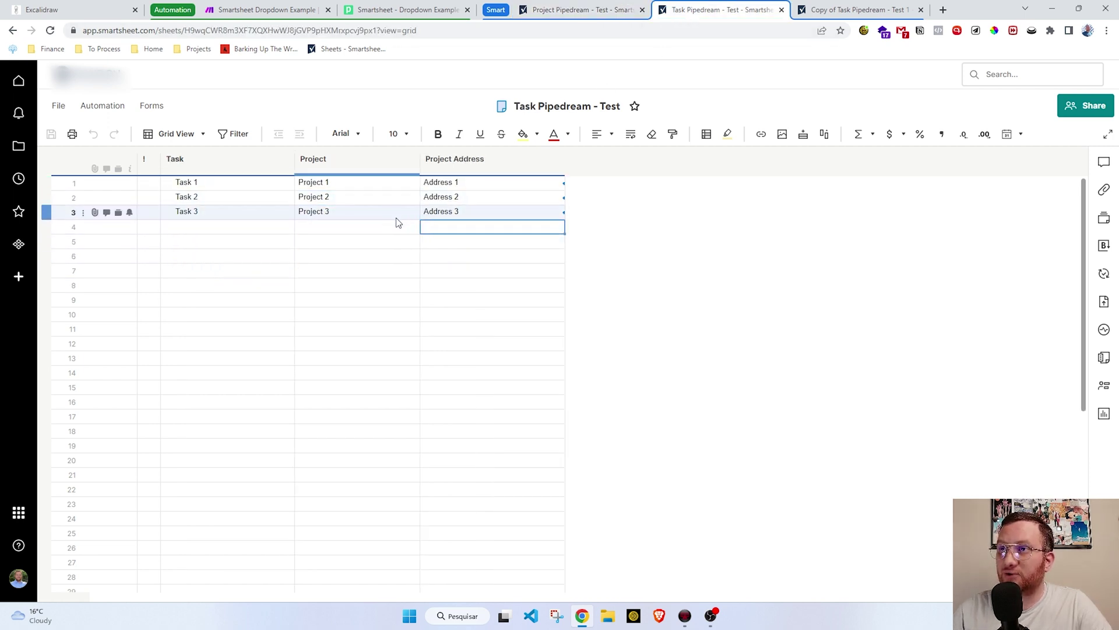
pyautogui.click(410, 213)
pyautogui.click(412, 212)
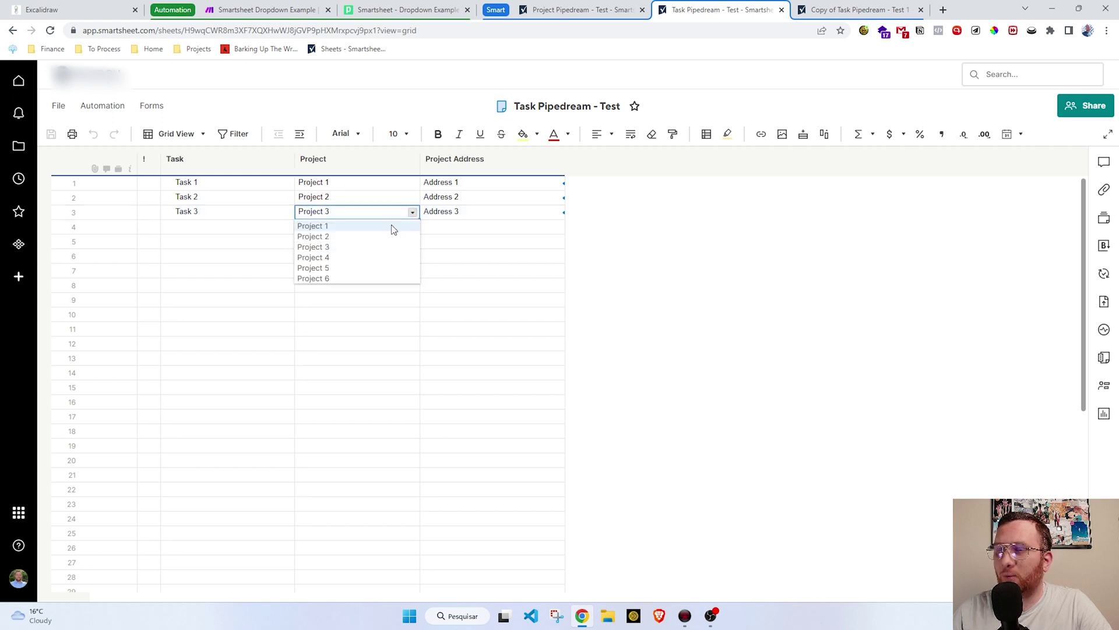
pyautogui.click(368, 198)
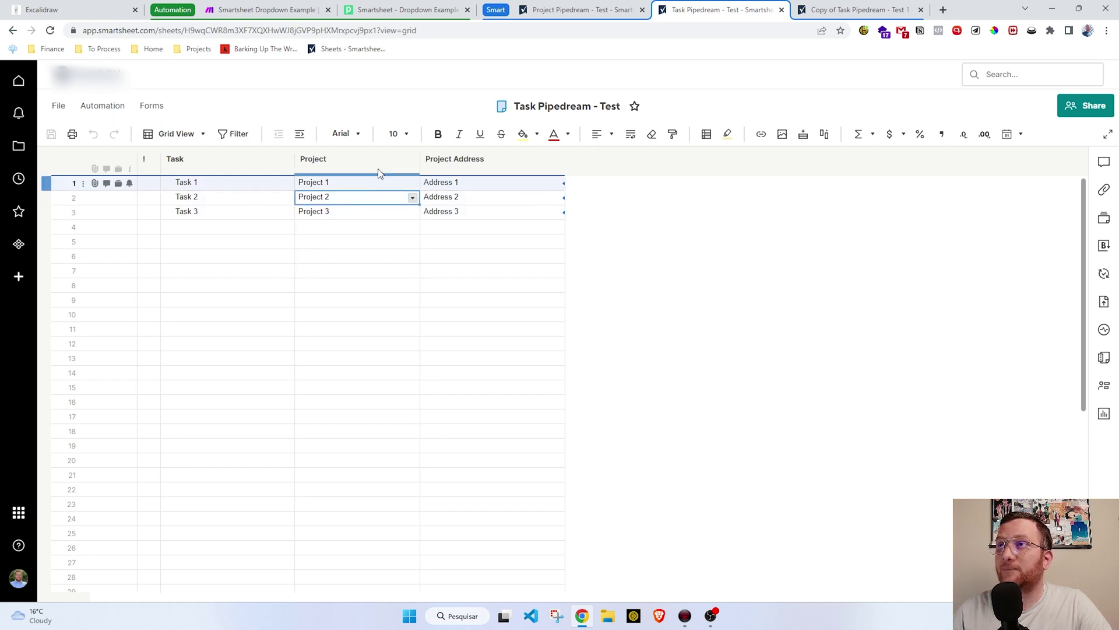
# - Add a row with Project 9 and Address 9 to the Project Pipedream - Test sheet, leaving not unchecked, and save the sheet
pyautogui.click(580, 7)
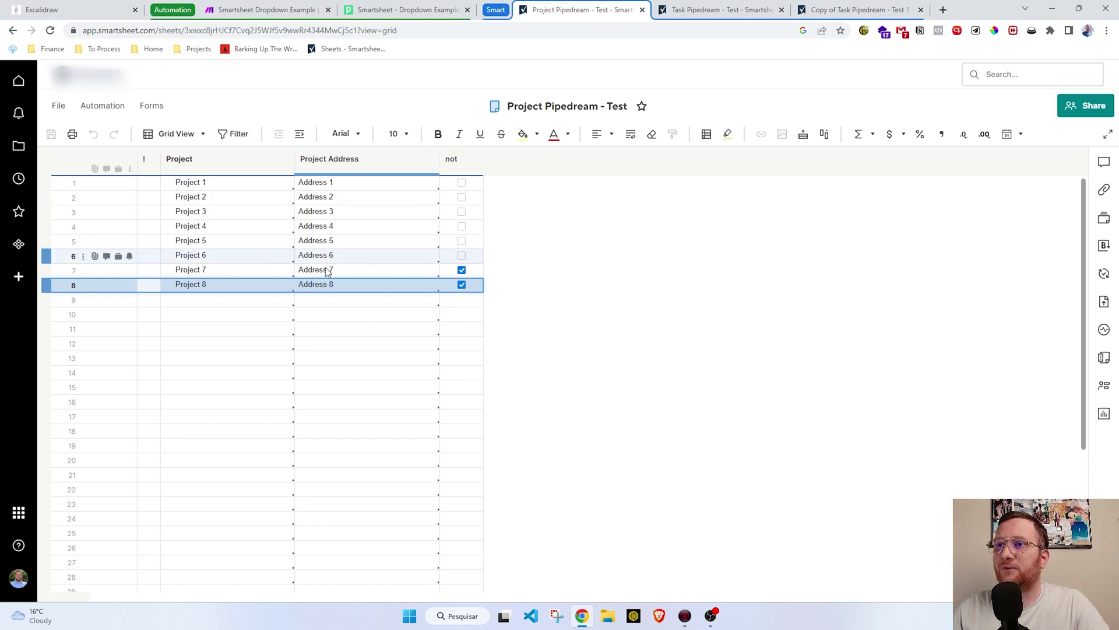
pyautogui.click(232, 287)
pyautogui.moveTo(379, 286)
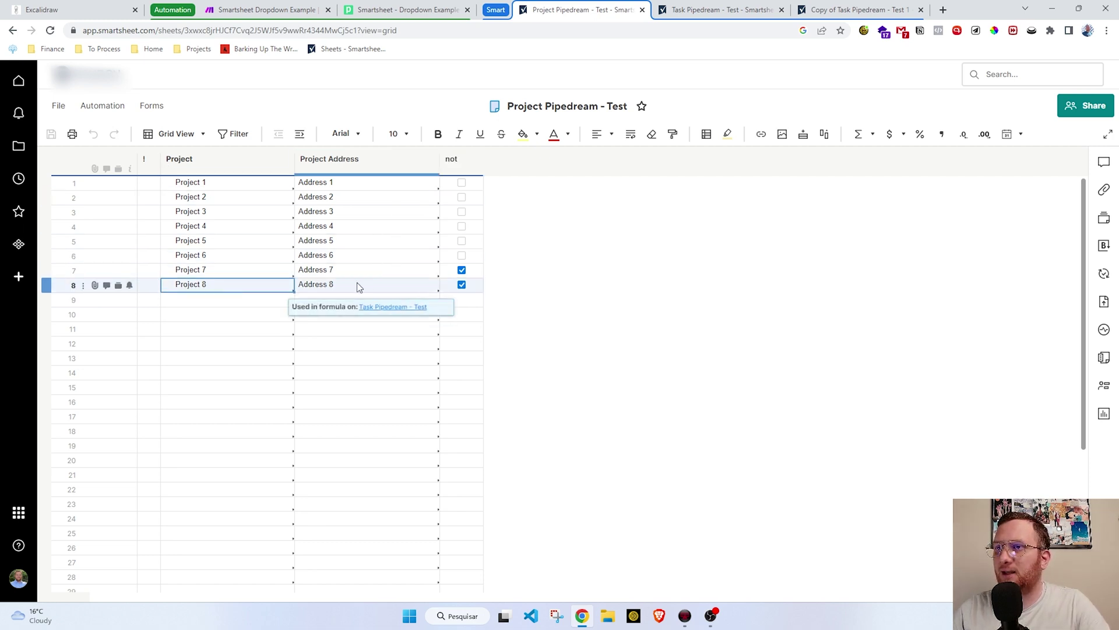
pyautogui.moveTo(250, 288); pyautogui.dragTo(462, 303)
pyautogui.click(462, 300)
pyautogui.click(452, 316)
pyautogui.click(462, 285)
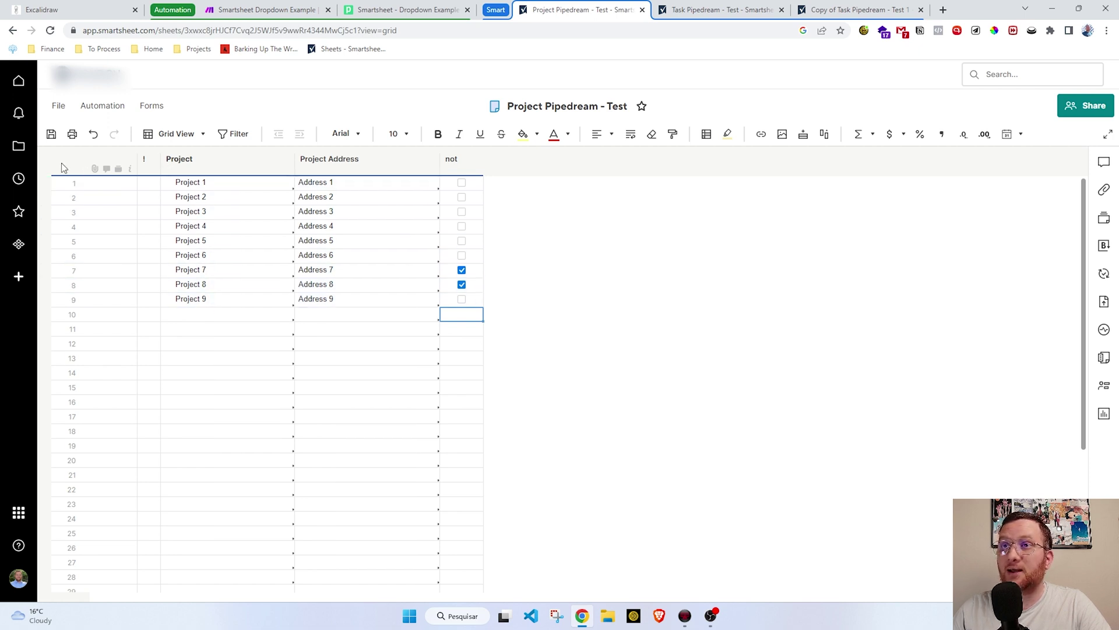
pyautogui.click(50, 135)
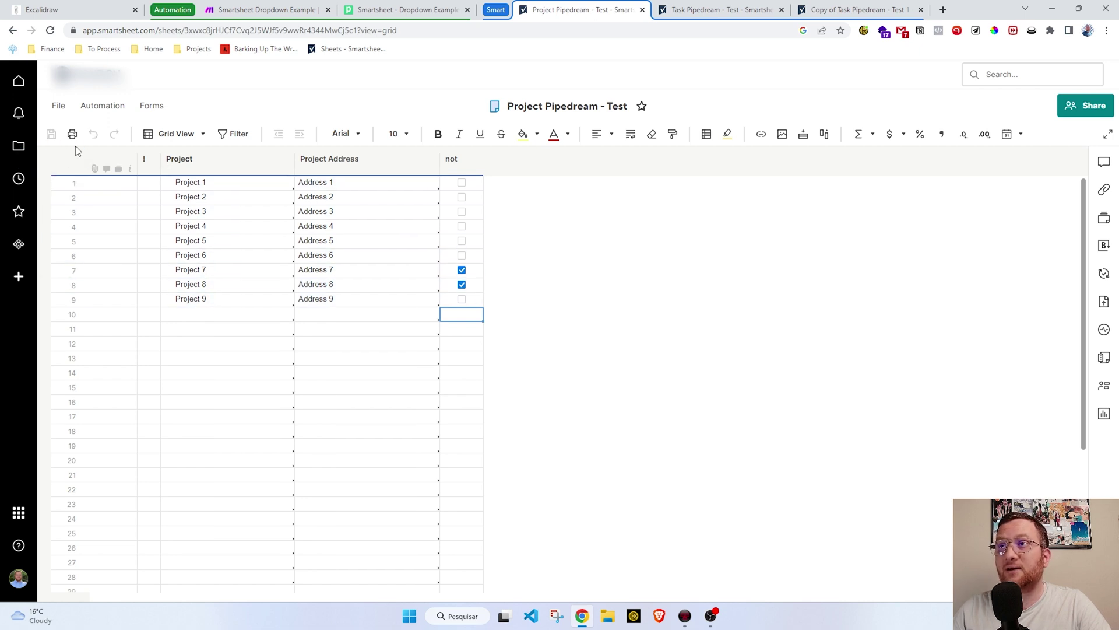
# - Switch to Pipedream, open the newest HTTP POST run of the dropdown workflow and review the project list returned by Return_Info
pyautogui.click(378, 10)
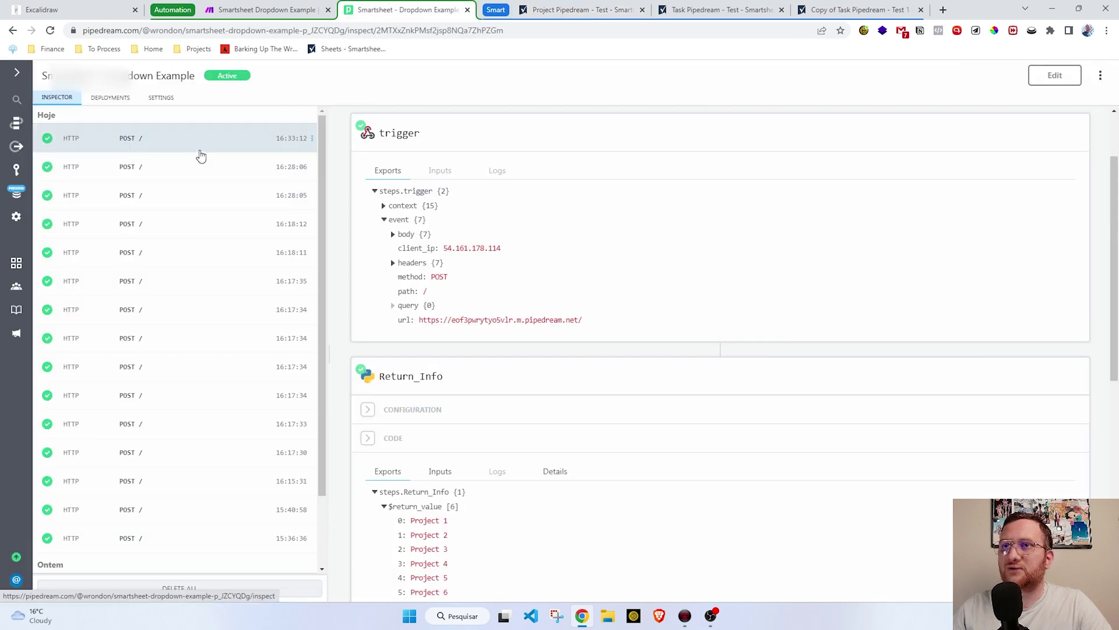
pyautogui.click(170, 140)
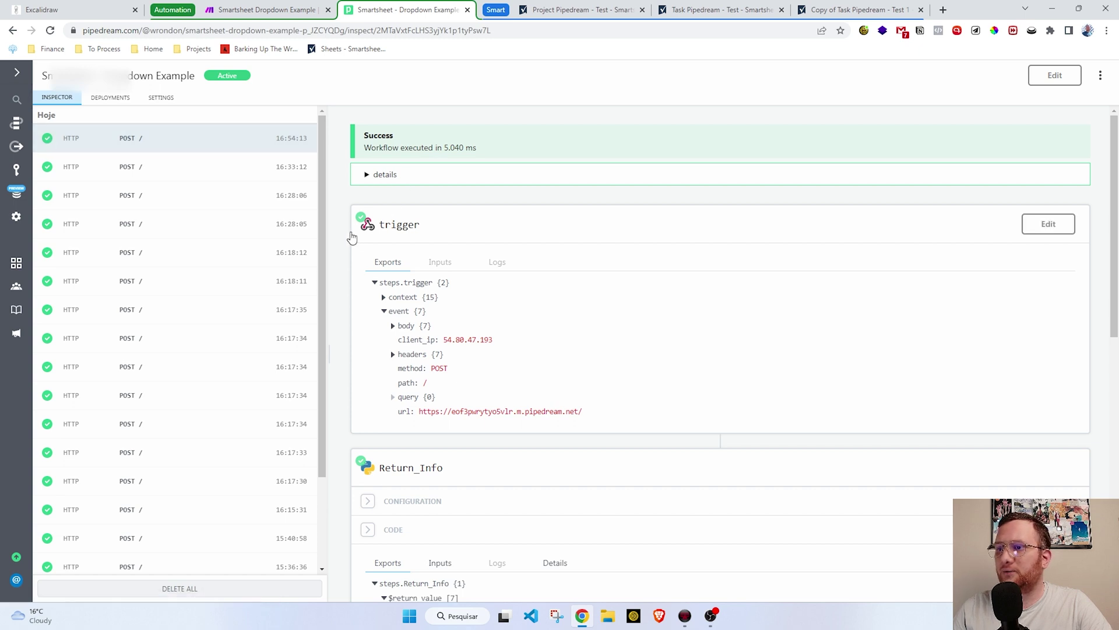
pyautogui.scroll(-4, 353, 239)
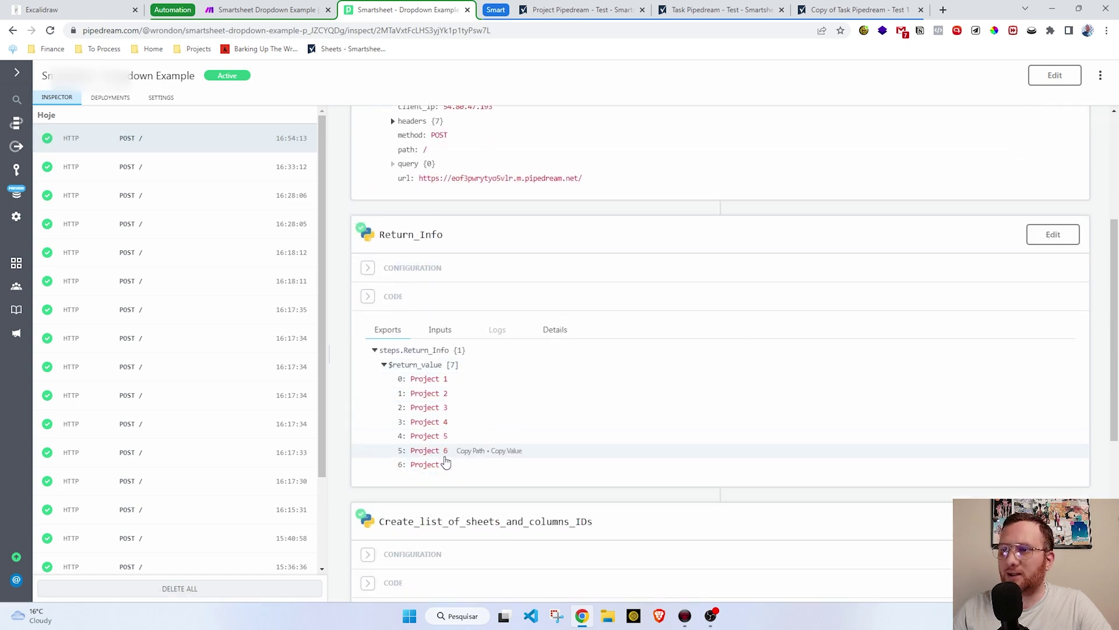
# - Return to the Task Pipedream - Test sheet, refresh it and check Task 3's Project dropdown for the newly added project
pyautogui.click(580, 10)
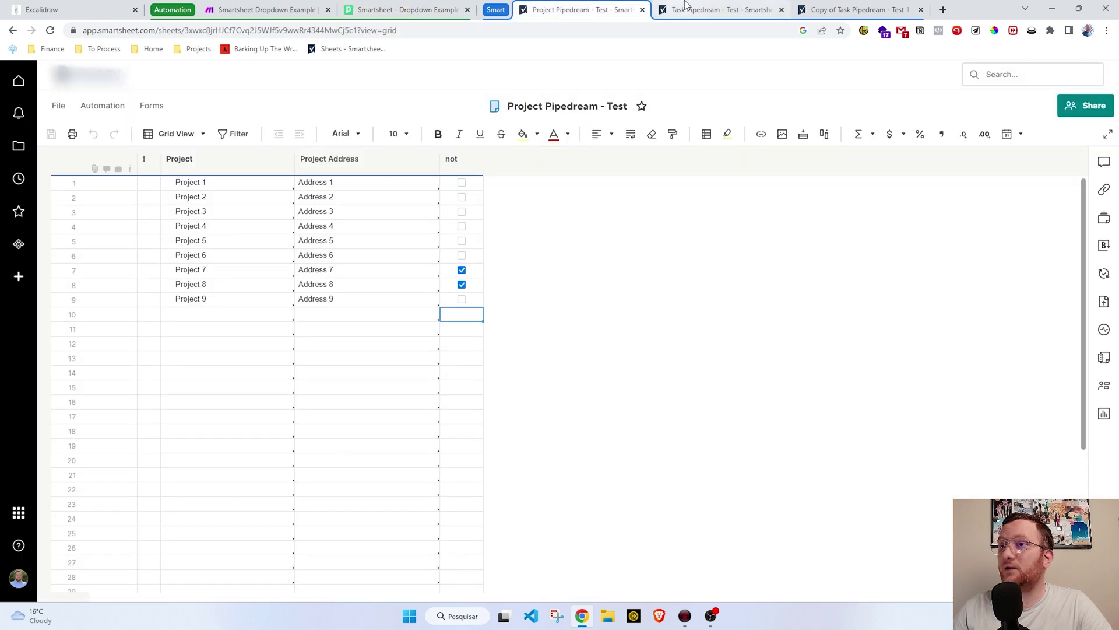
pyautogui.click(717, 9)
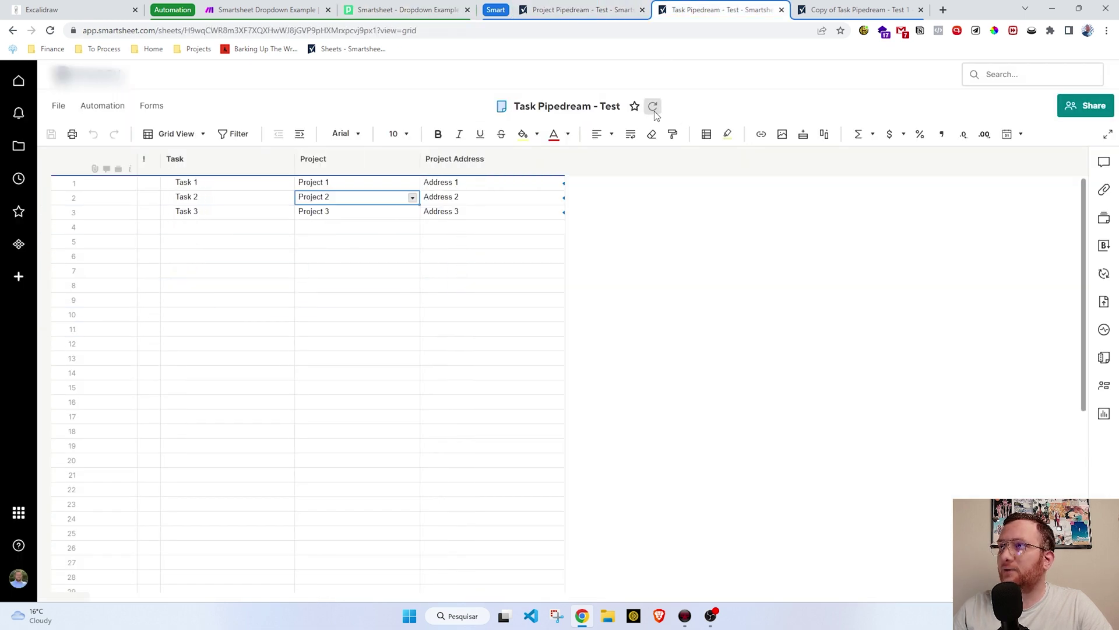
pyautogui.click(654, 109)
pyautogui.click(416, 213)
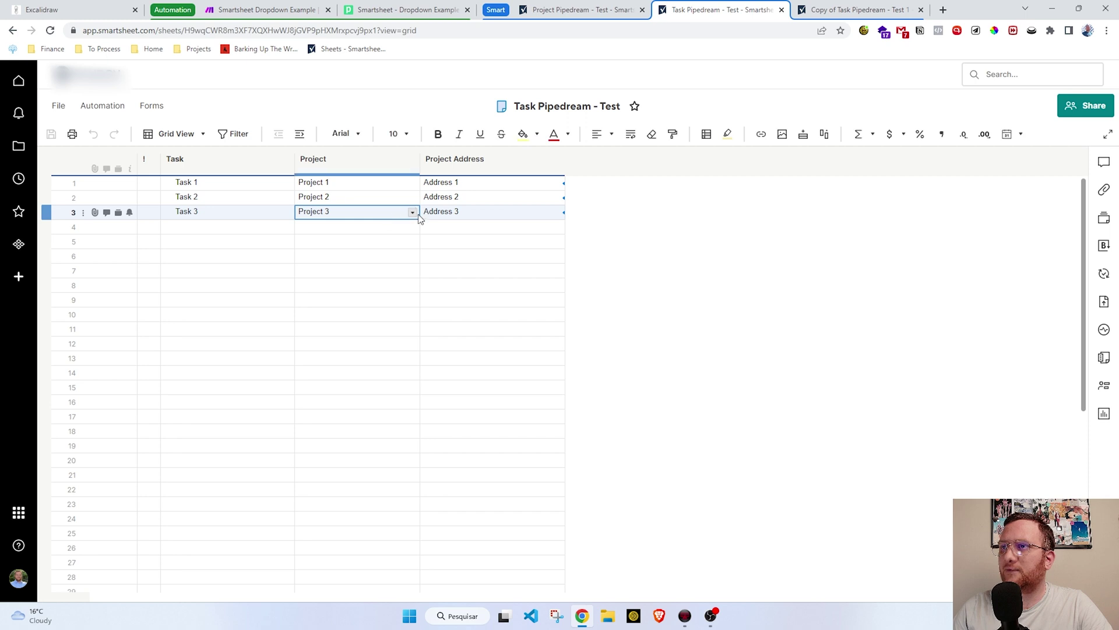
pyautogui.click(413, 213)
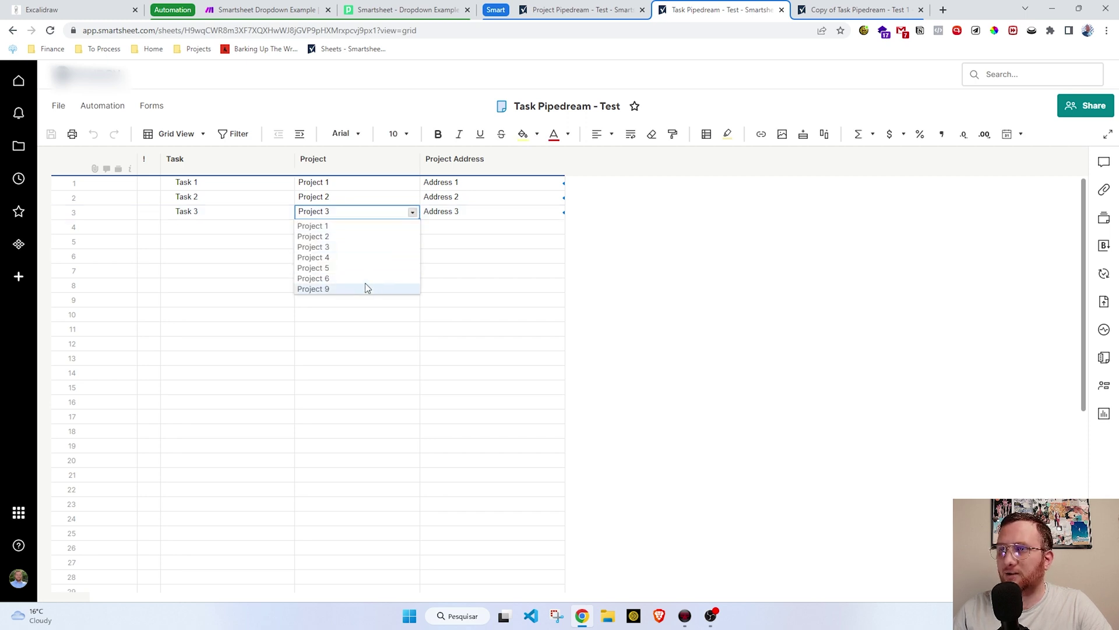
pyautogui.click(468, 245)
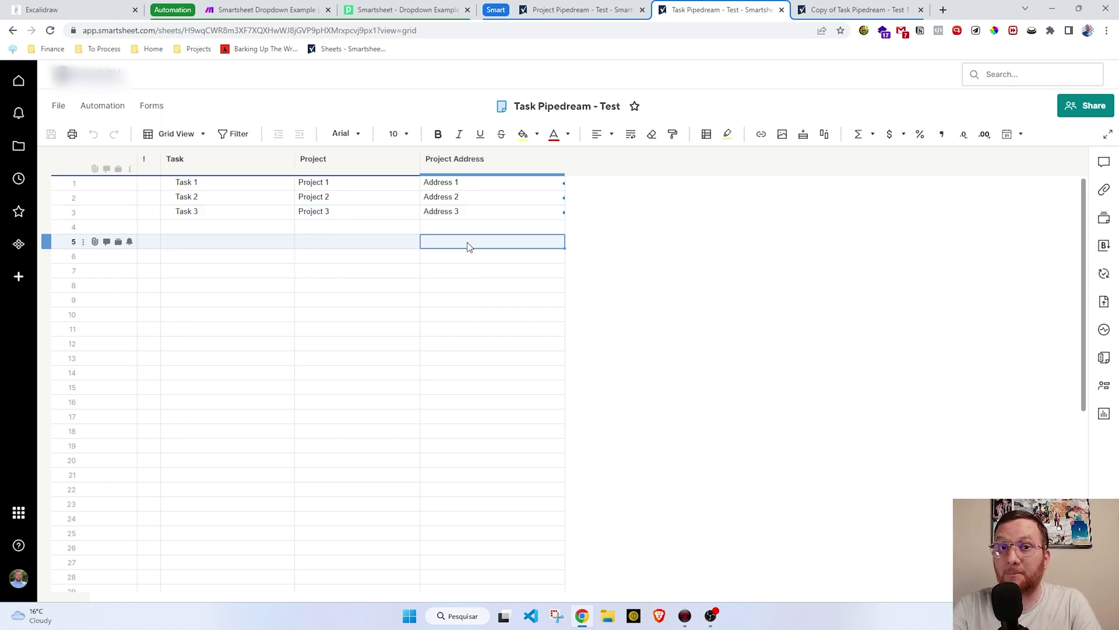
pyautogui.press('super+Left')
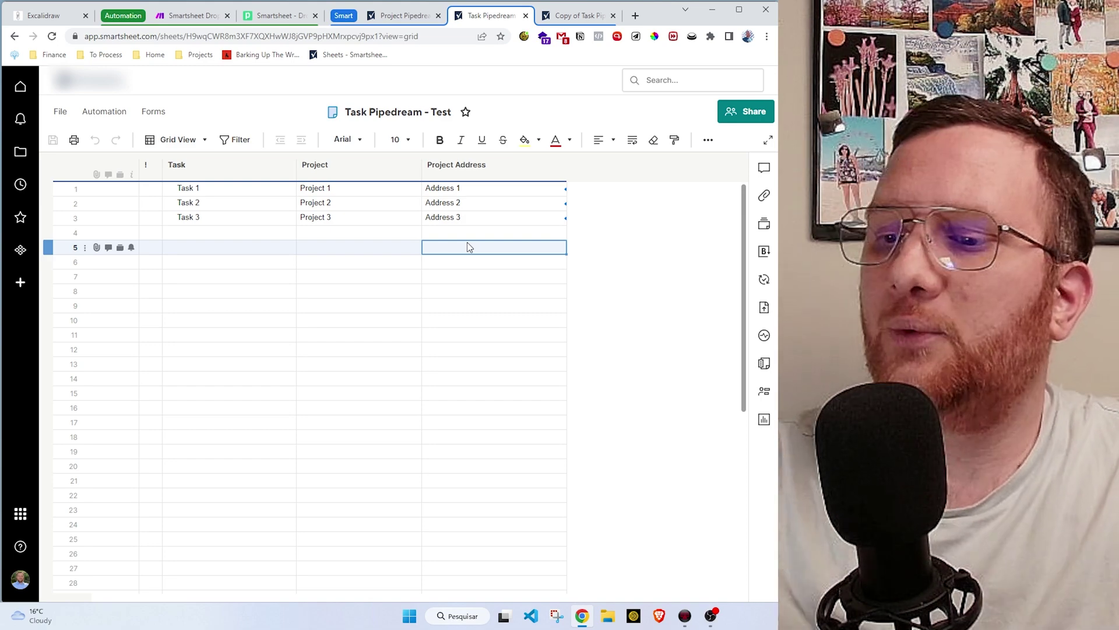
pyautogui.press('super+Up')
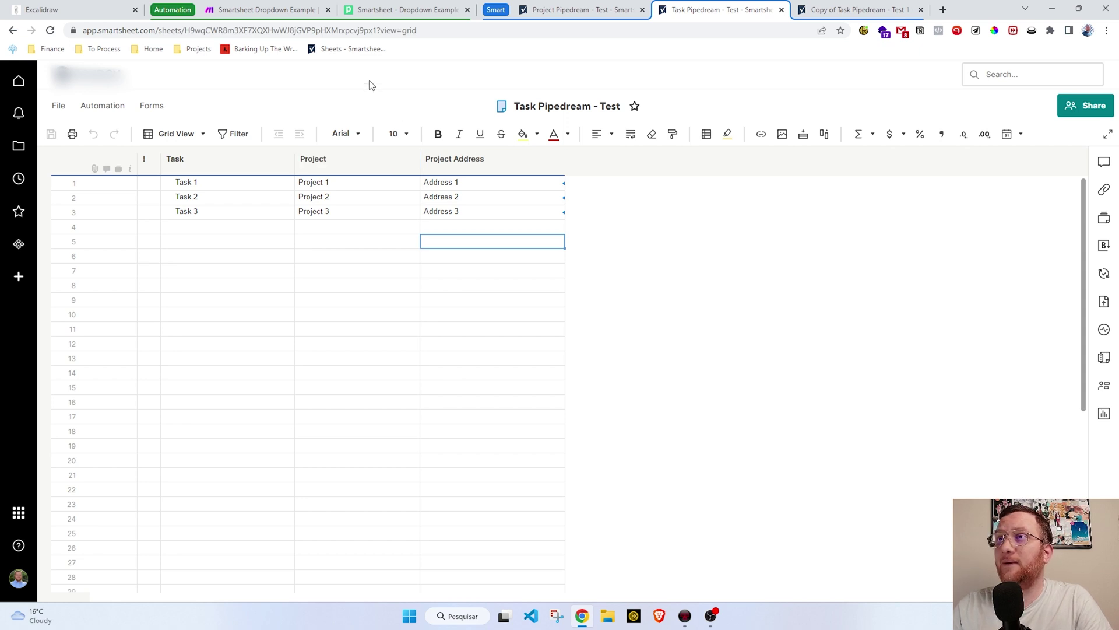
# - Switch to the Excalidraw diagram, collapse the Automation and Smart tab groups, and review the first stage where Smartsheet changes are saved
pyautogui.click(42, 9)
pyautogui.click(152, 9)
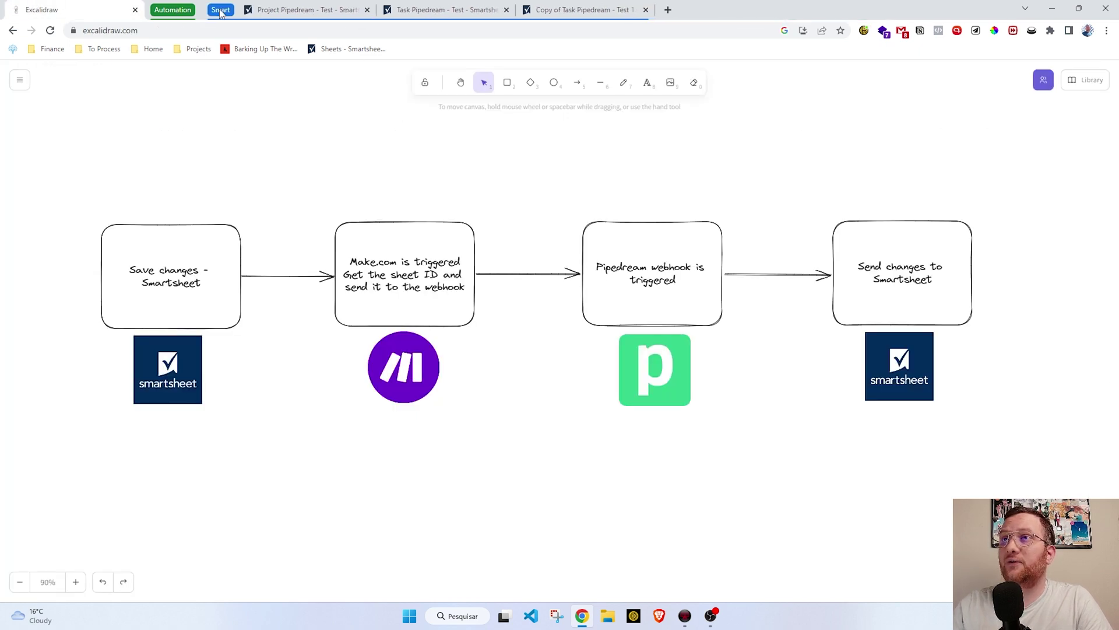
pyautogui.click(222, 10)
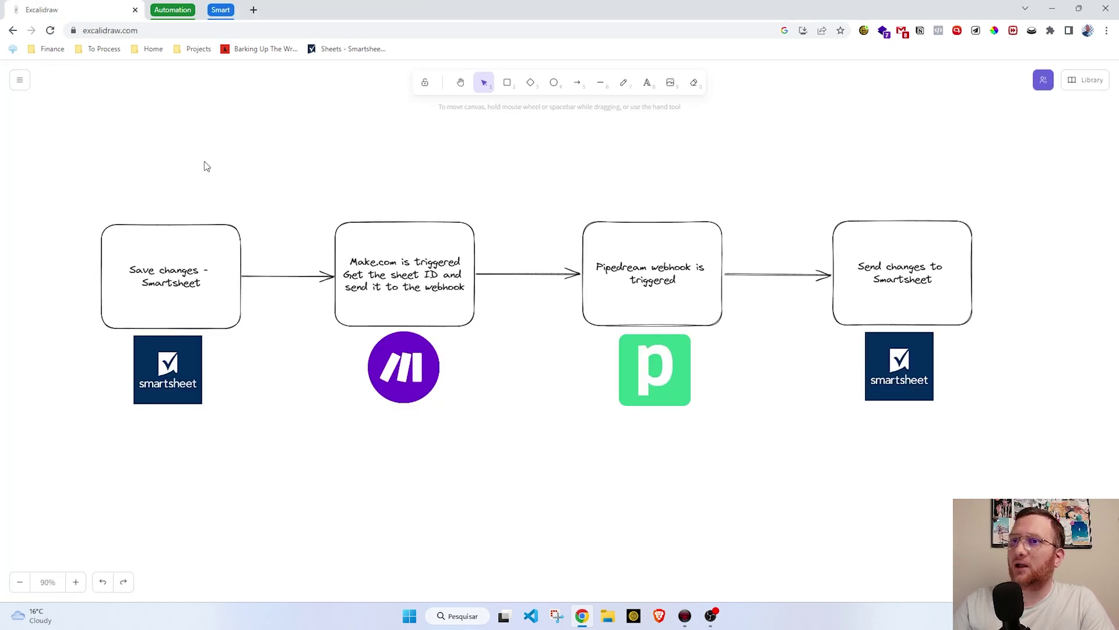
pyautogui.moveTo(61, 170); pyautogui.dragTo(282, 445)
pyautogui.click(291, 452)
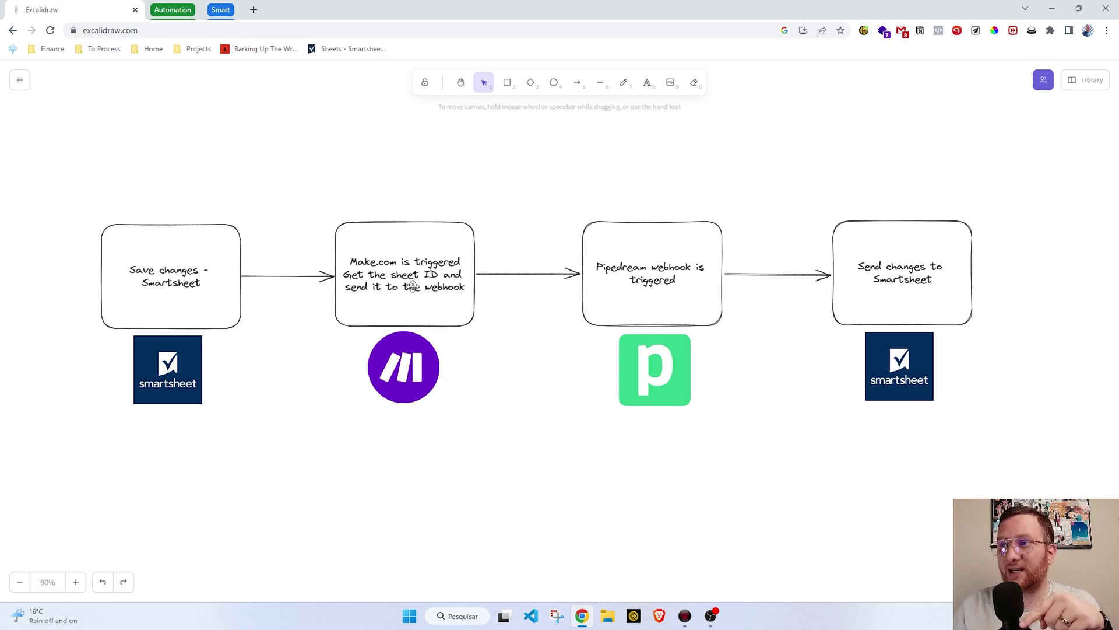
# - Open make.com in a new tab and look over its homepage, including the logo and the scenario preview
pyautogui.click(253, 9)
pyautogui.write('make.com')
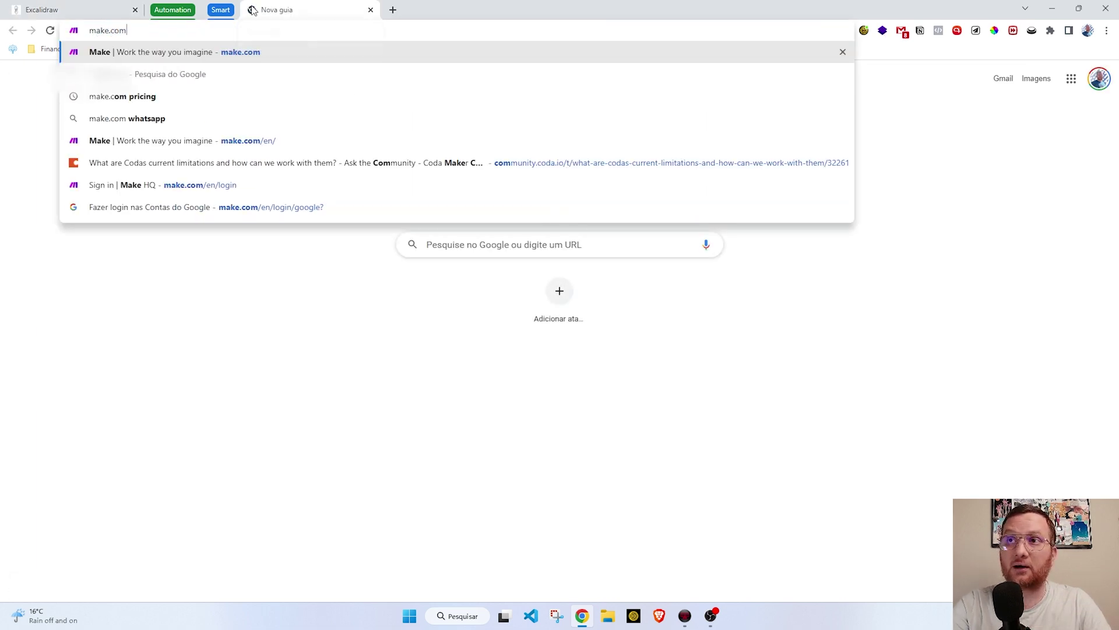
pyautogui.press('Return')
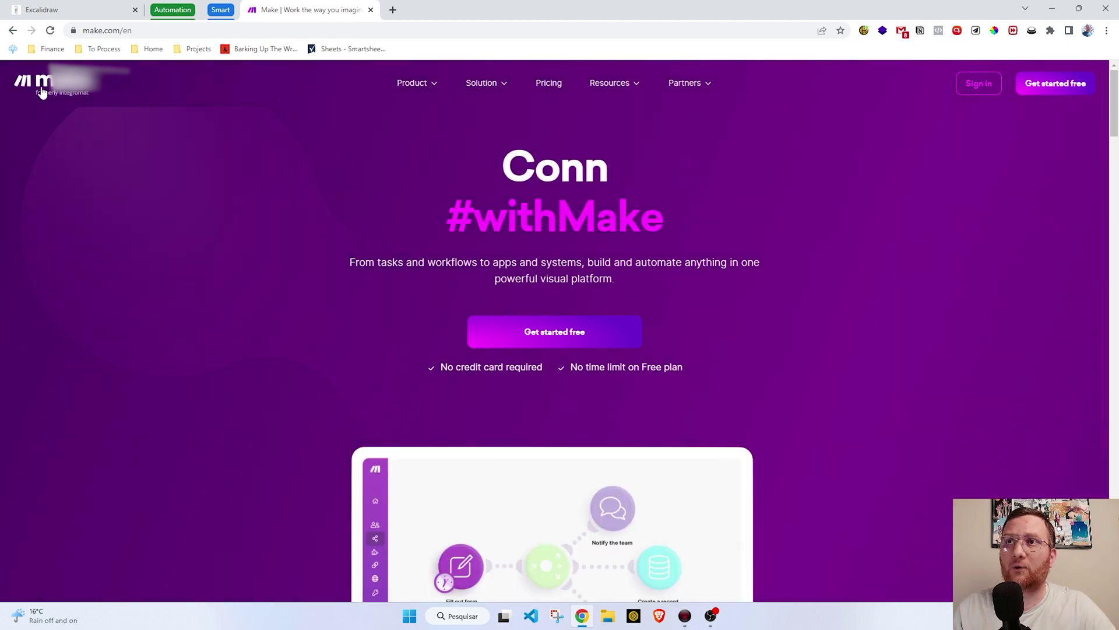
pyautogui.scroll(5, 36, 84)
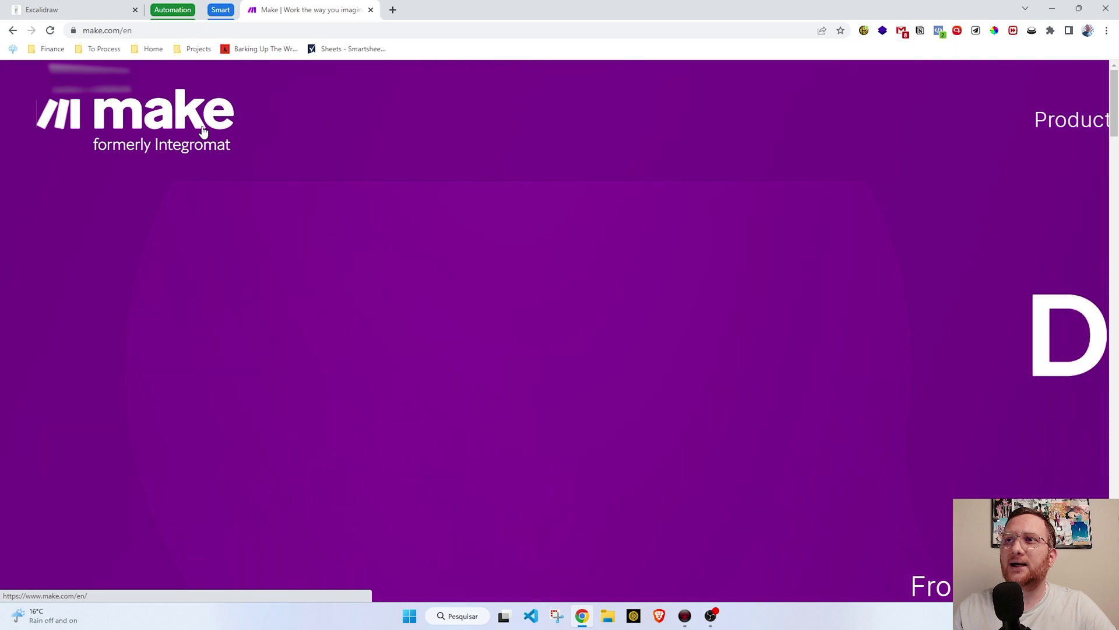
pyautogui.scroll(-5, 204, 131)
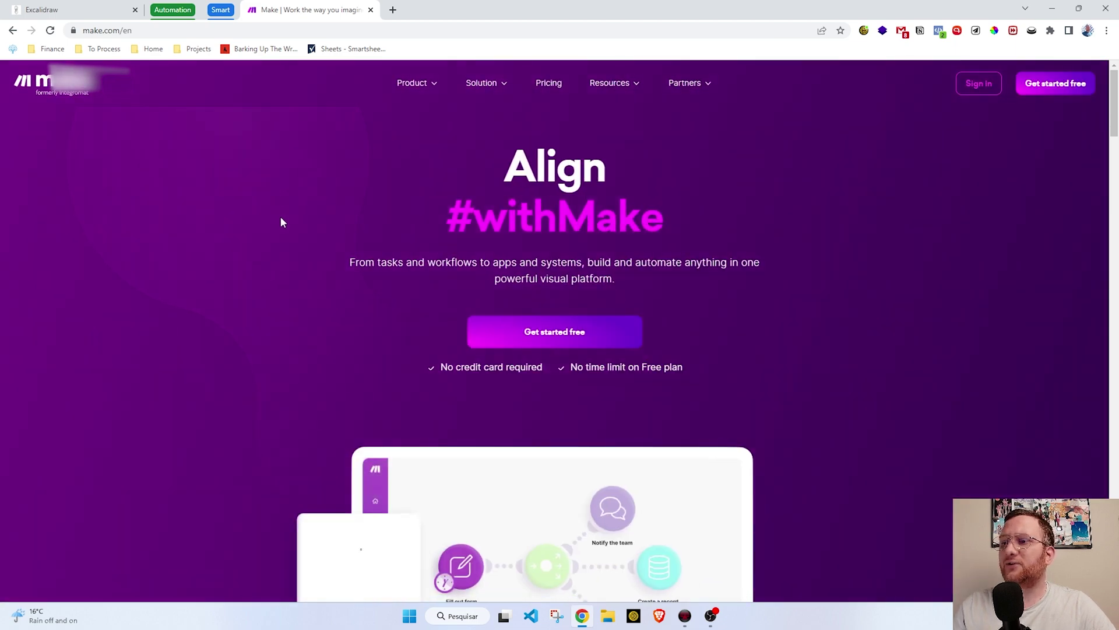
pyautogui.scroll(-3, 295, 283)
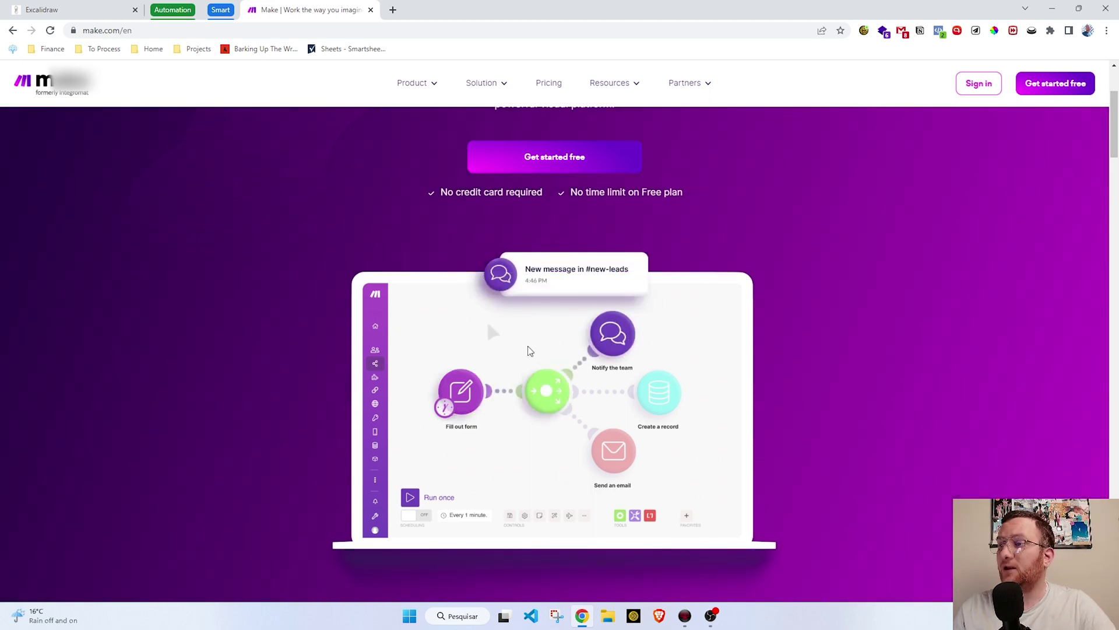
pyautogui.scroll(-7, 527, 350)
pyautogui.scroll(10, 527, 350)
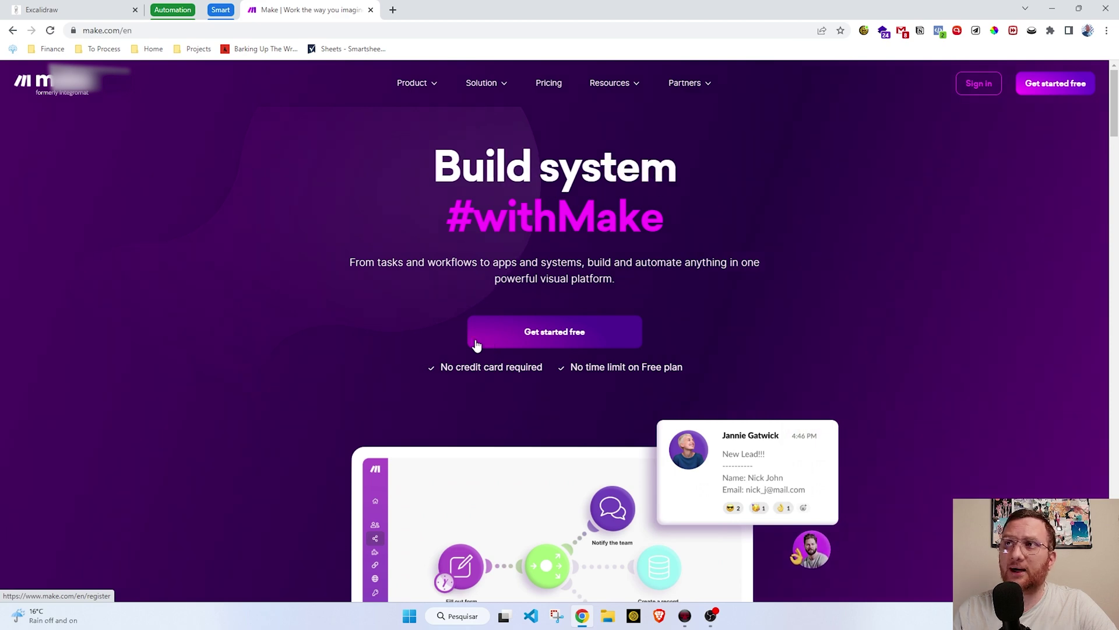
# - Return to the Excalidraw diagram and open pipedream.com in a new incognito window
pyautogui.hotkey('ctrl', '1')
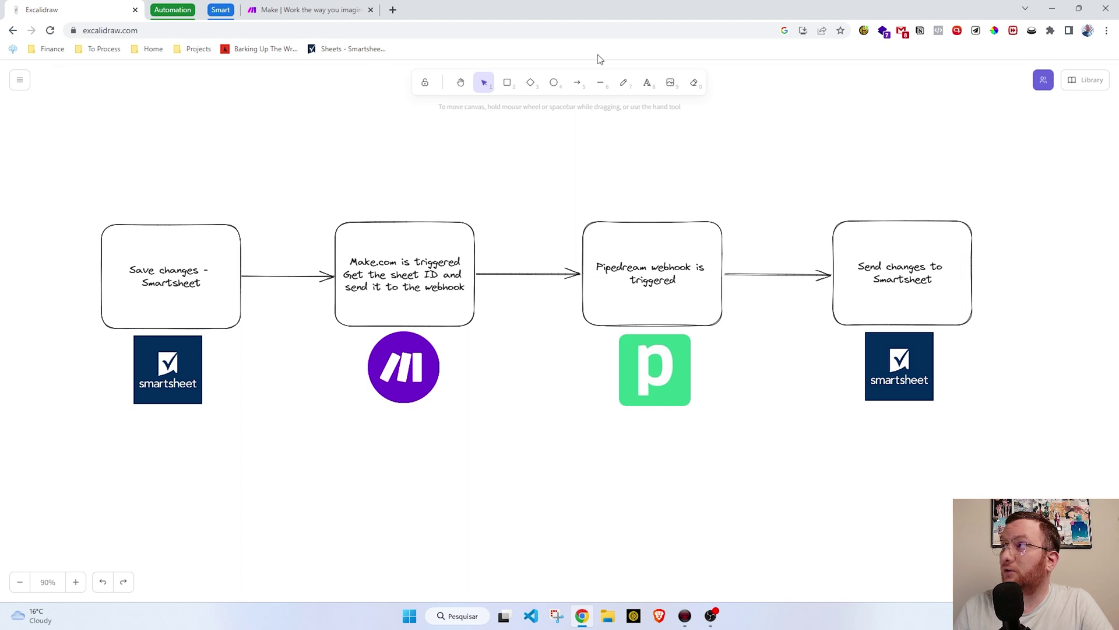
pyautogui.click(1108, 37)
pyautogui.click(1069, 75)
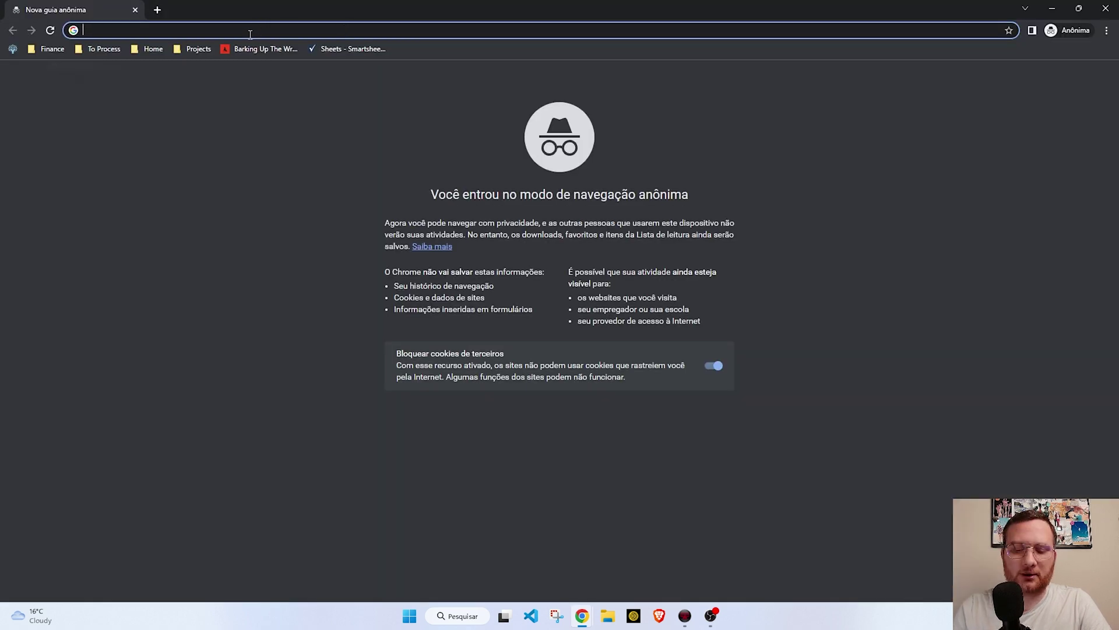
pyautogui.write('pipedream.com')
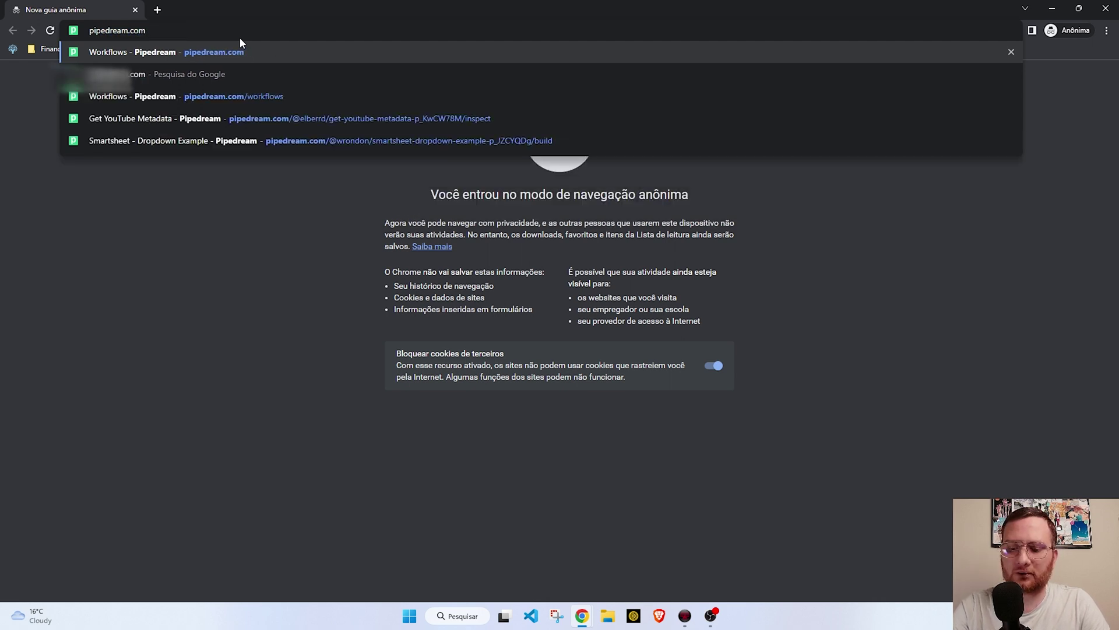
pyautogui.press('Return')
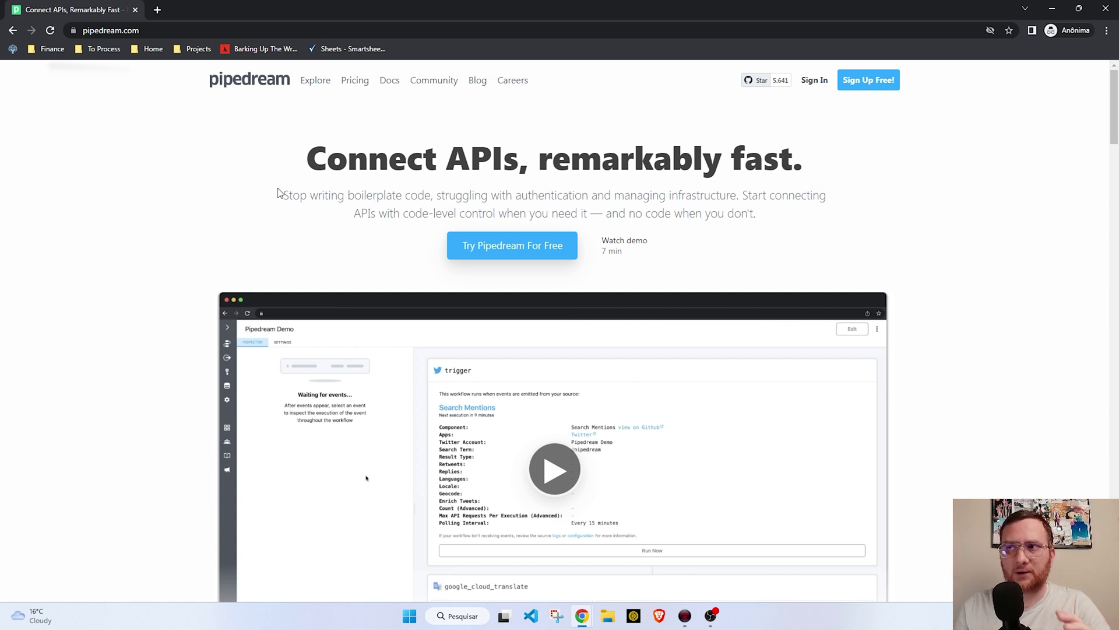
# - Open Pipedream's pricing page and review what the Free plan includes, especially its daily credits
pyautogui.click(355, 75)
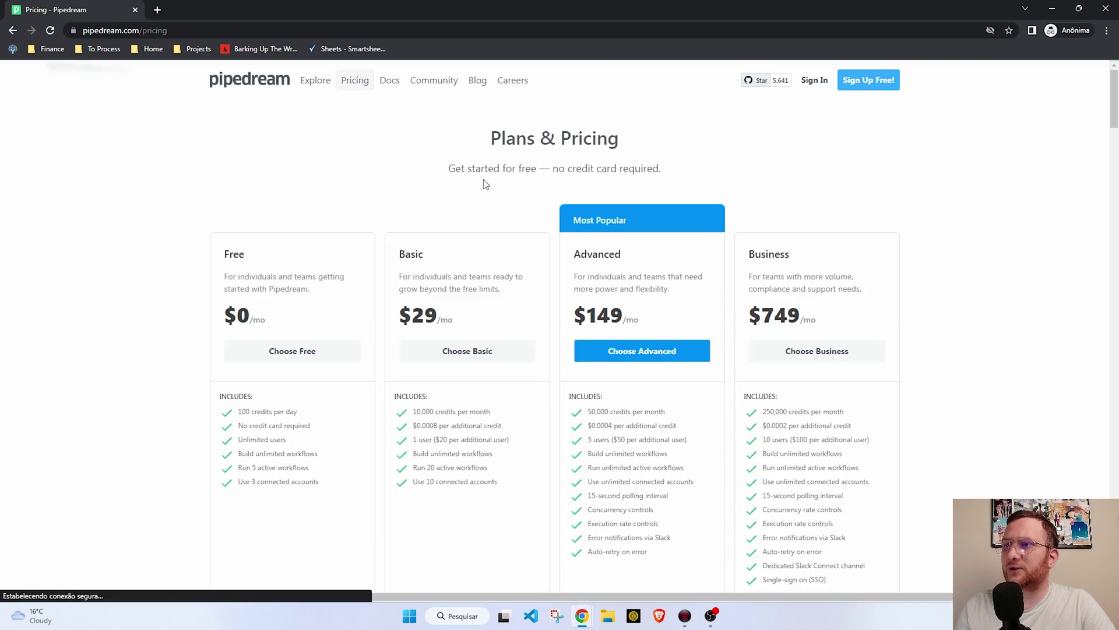
pyautogui.scroll(-2, 195, 268)
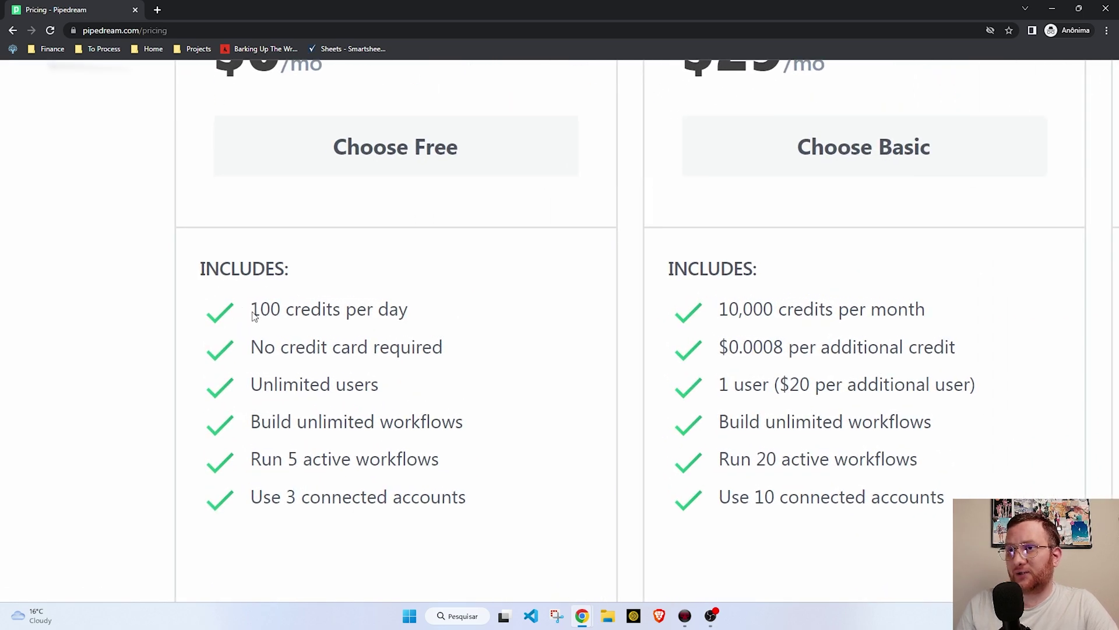
pyautogui.moveTo(259, 314); pyautogui.dragTo(407, 312)
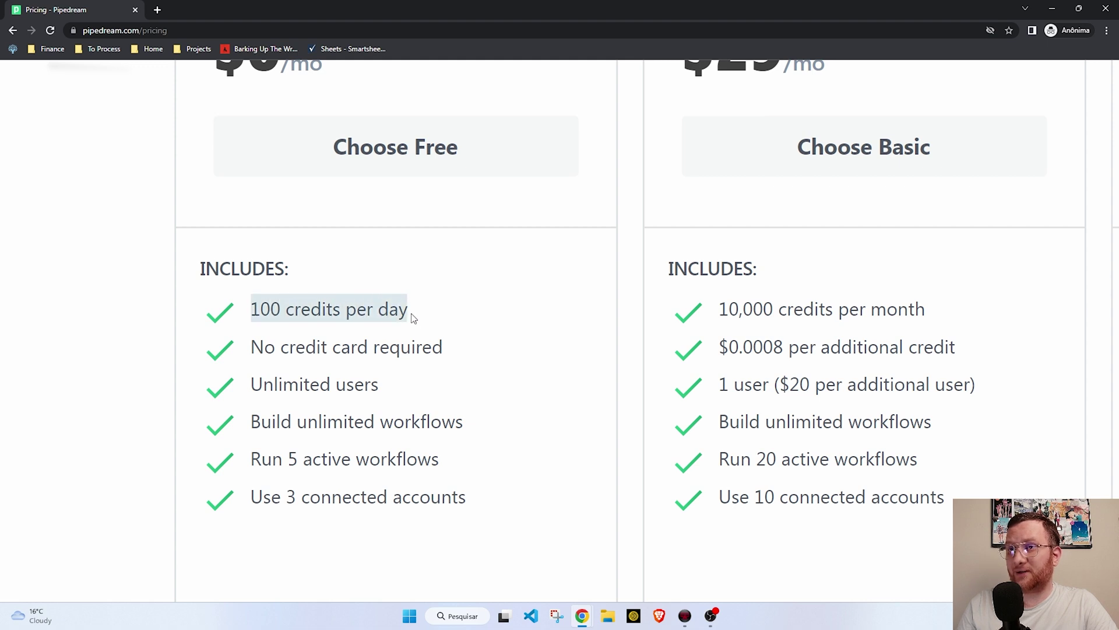
pyautogui.click(443, 322)
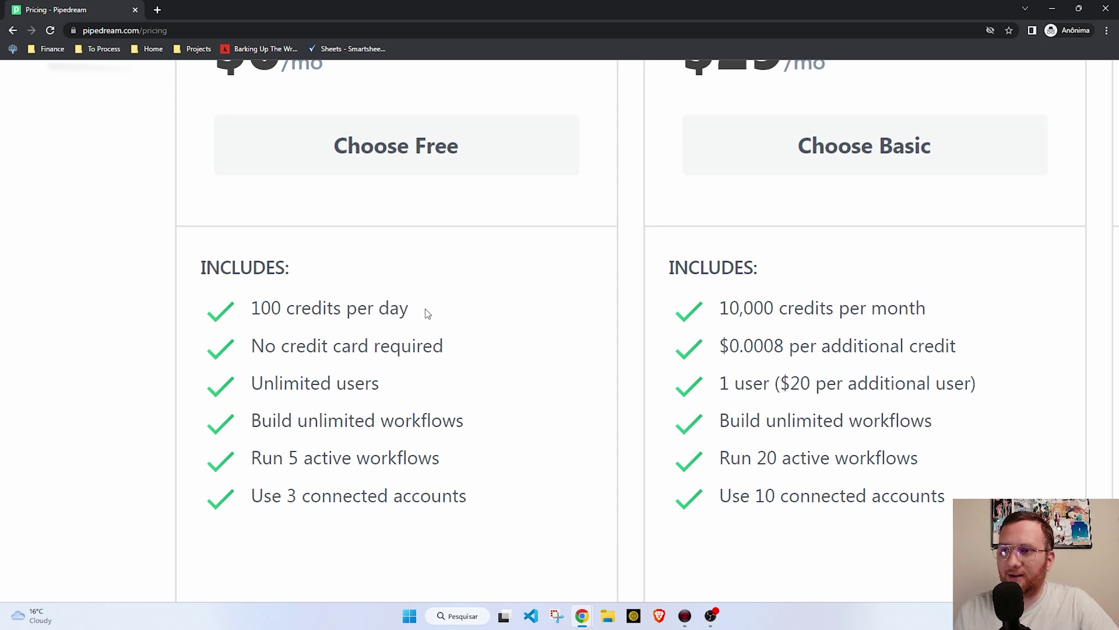
pyautogui.scroll(-6, 407, 421)
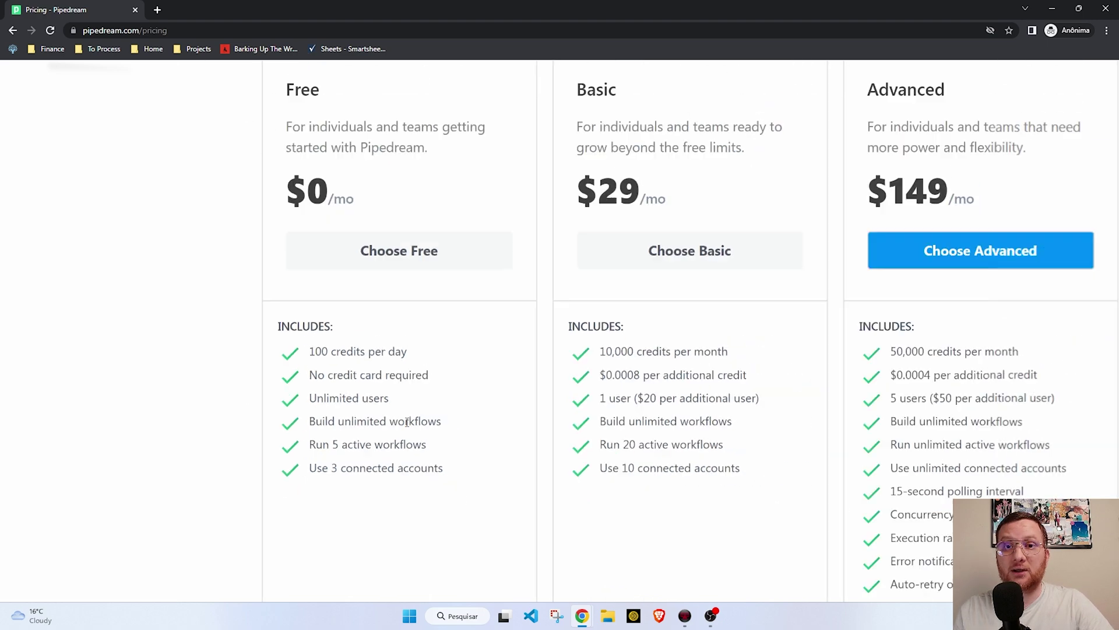
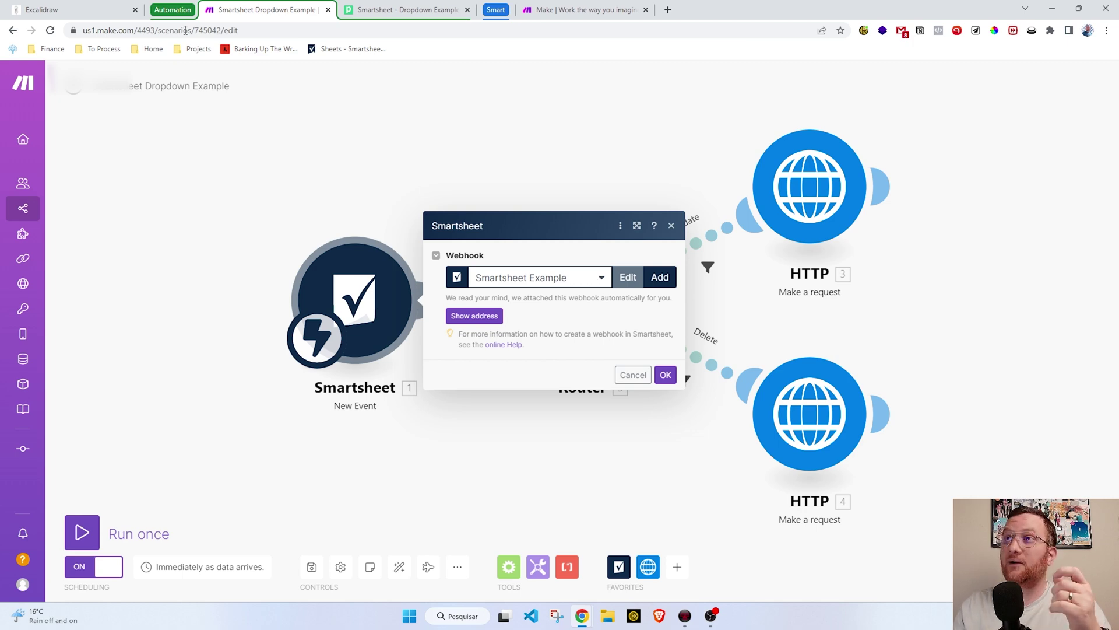
# - Expand the Smart tab group and review the project and address rows in the Project Pipedream - Test sheet
pyautogui.click(502, 10)
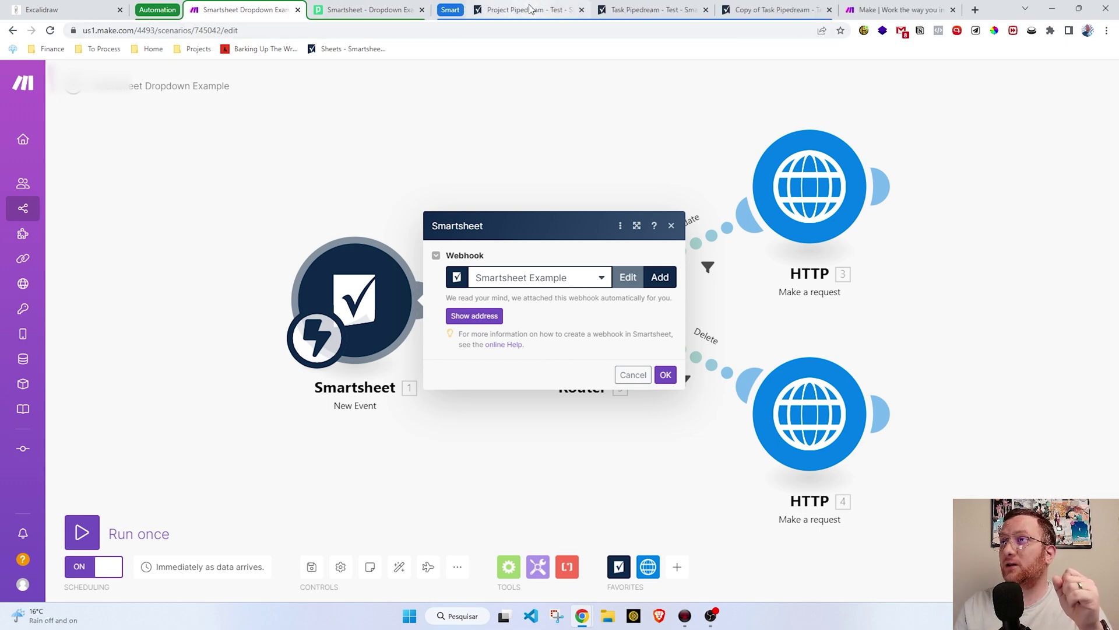
pyautogui.click(509, 10)
pyautogui.moveTo(387, 327); pyautogui.dragTo(219, 184)
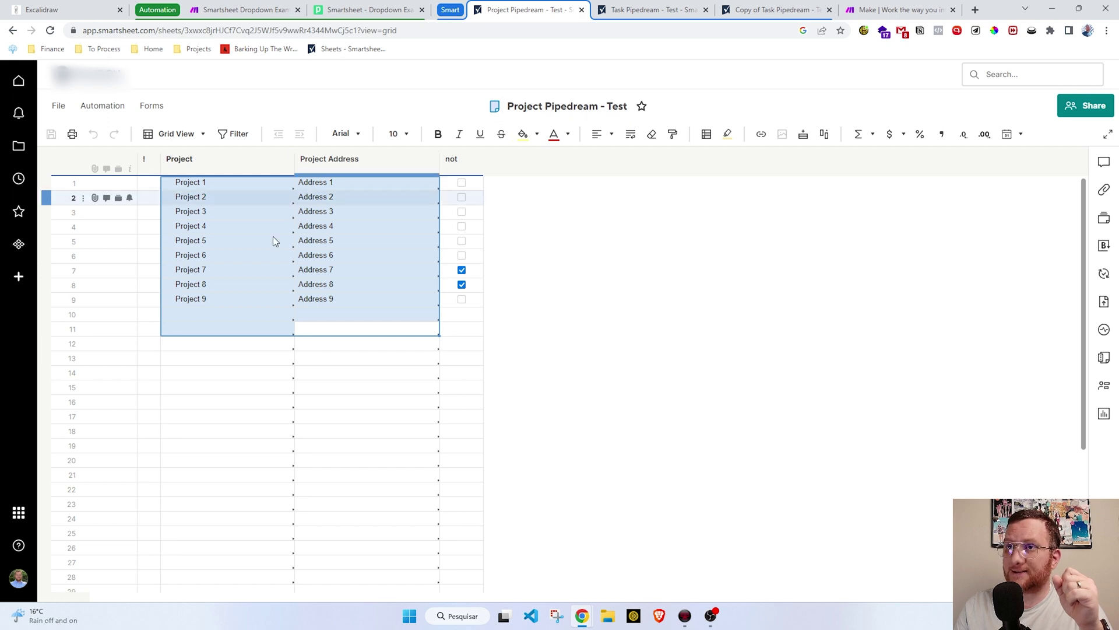
pyautogui.click(250, 285)
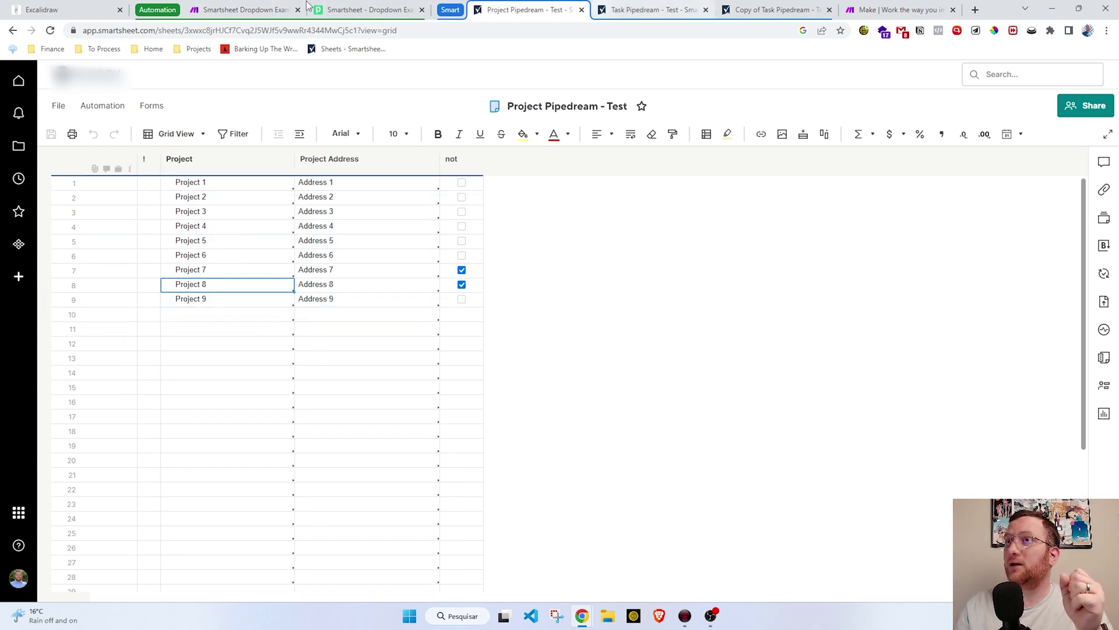
# - Return to the Smartsheet Dropdown Example scenario in Make, close the webhook settings and inspect the Update and Delete route filters
pyautogui.click(245, 9)
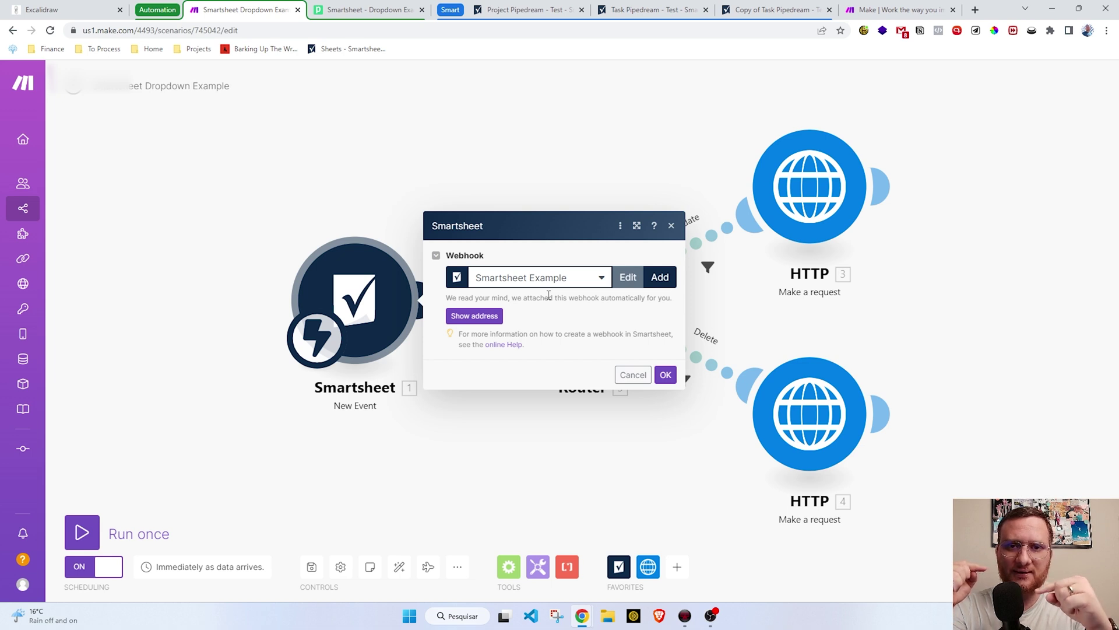
pyautogui.click(278, 195)
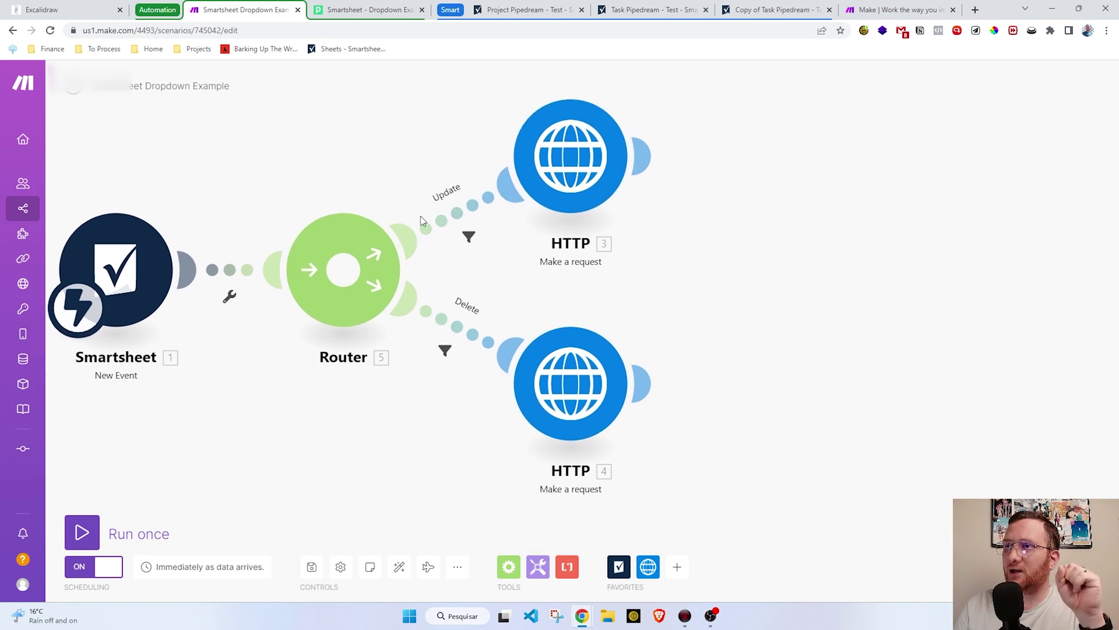
pyautogui.click(456, 222)
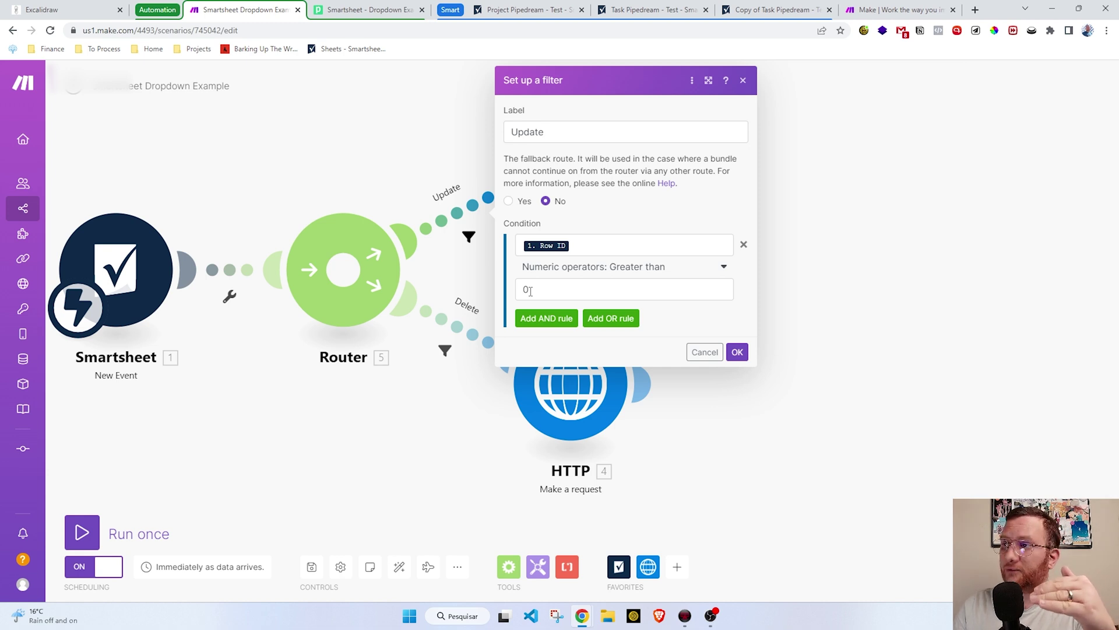
pyautogui.click(461, 455)
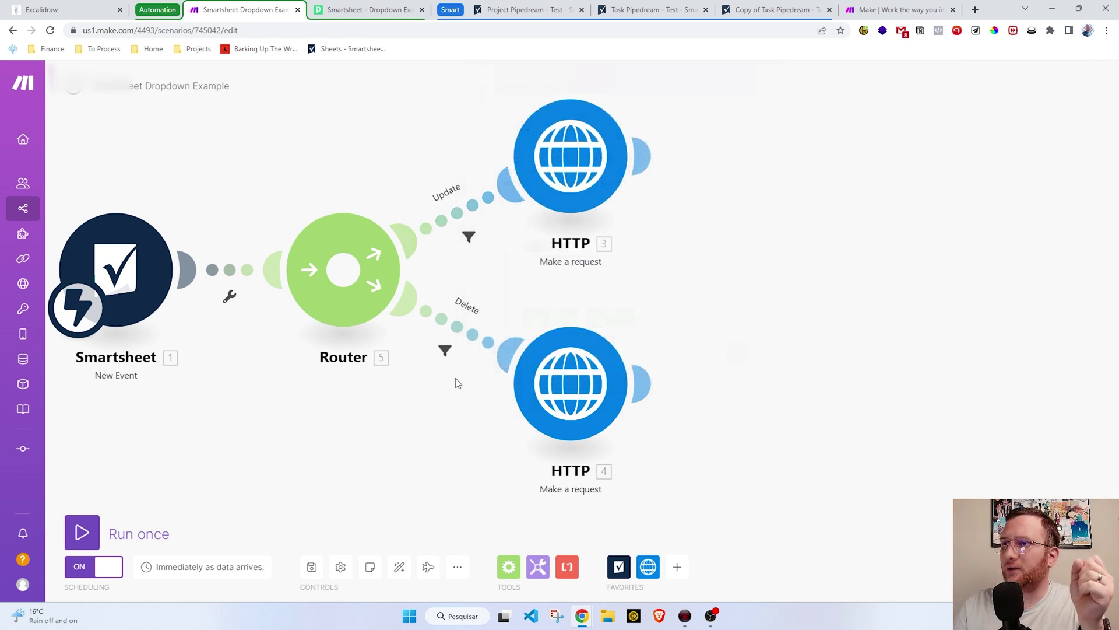
pyautogui.click(458, 340)
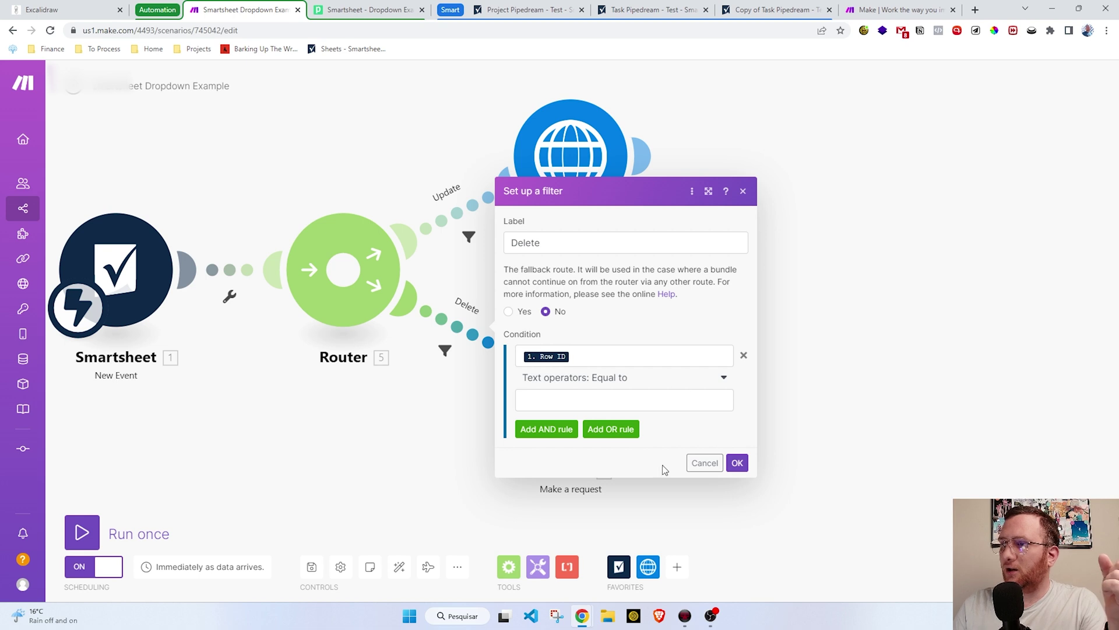
pyautogui.click(432, 449)
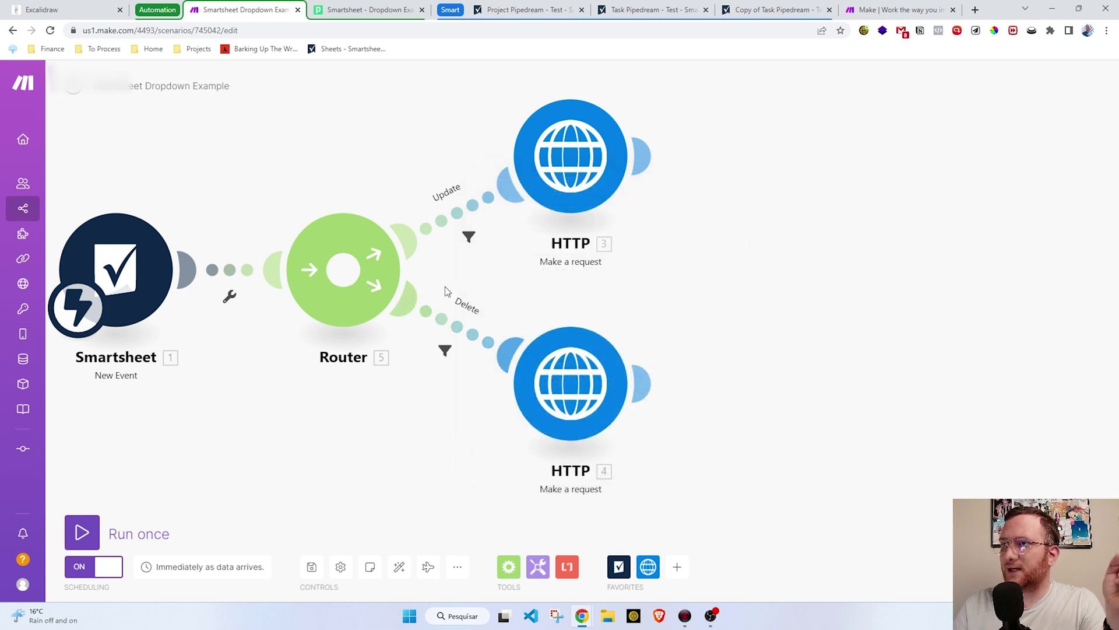
# - Open the Update route's HTTP module and inspect its Pipedream webhook URL and JSON request content
pyautogui.click(573, 162)
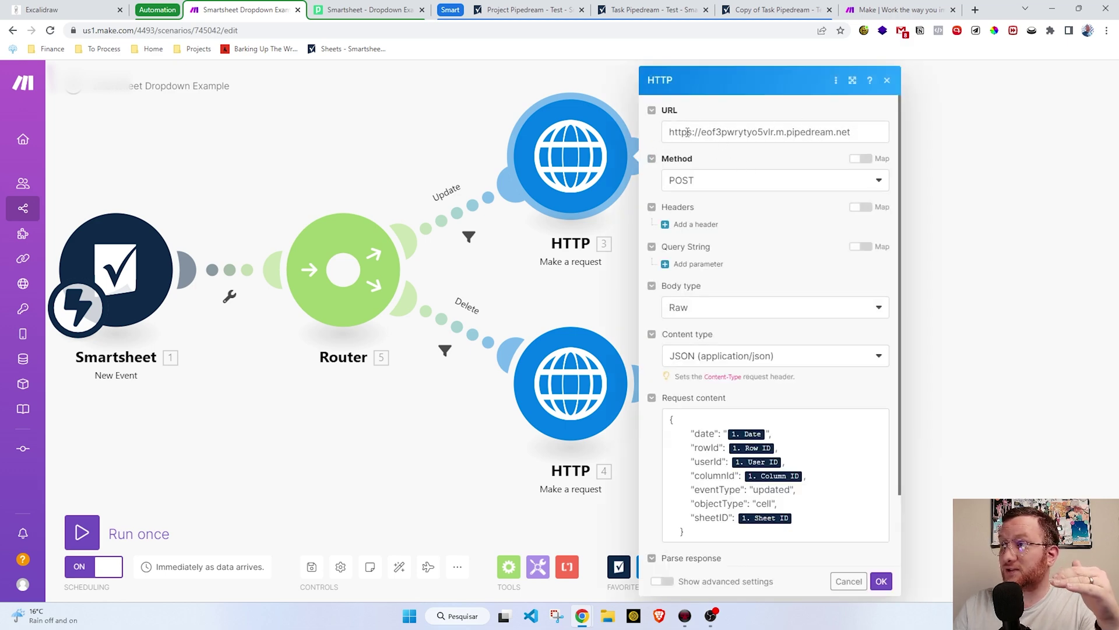
pyautogui.moveTo(671, 133); pyautogui.dragTo(851, 132)
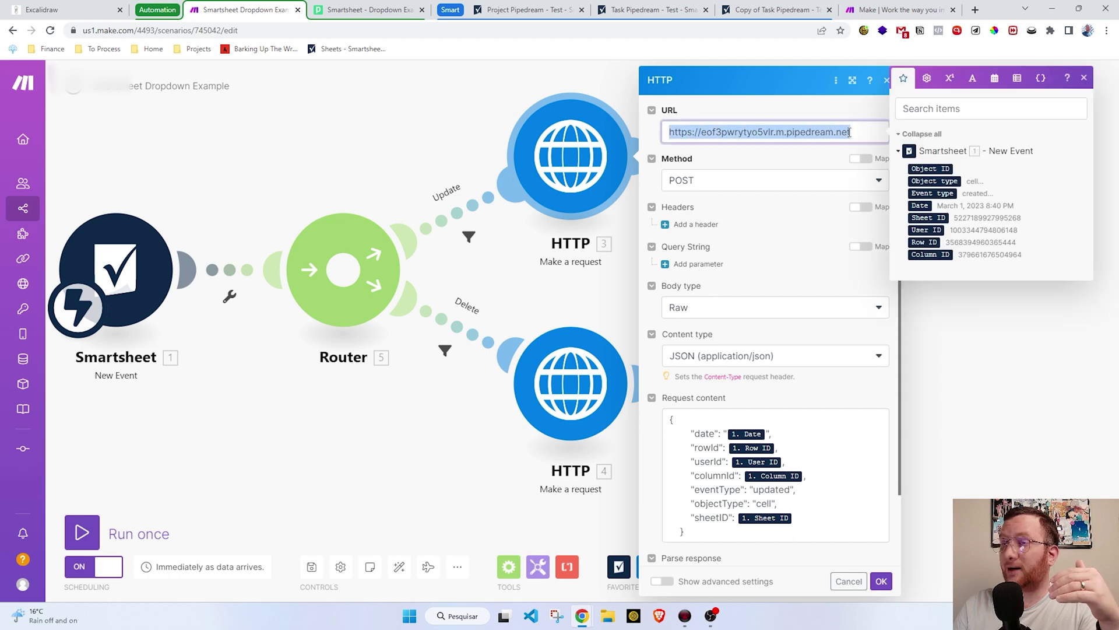
pyautogui.click(768, 111)
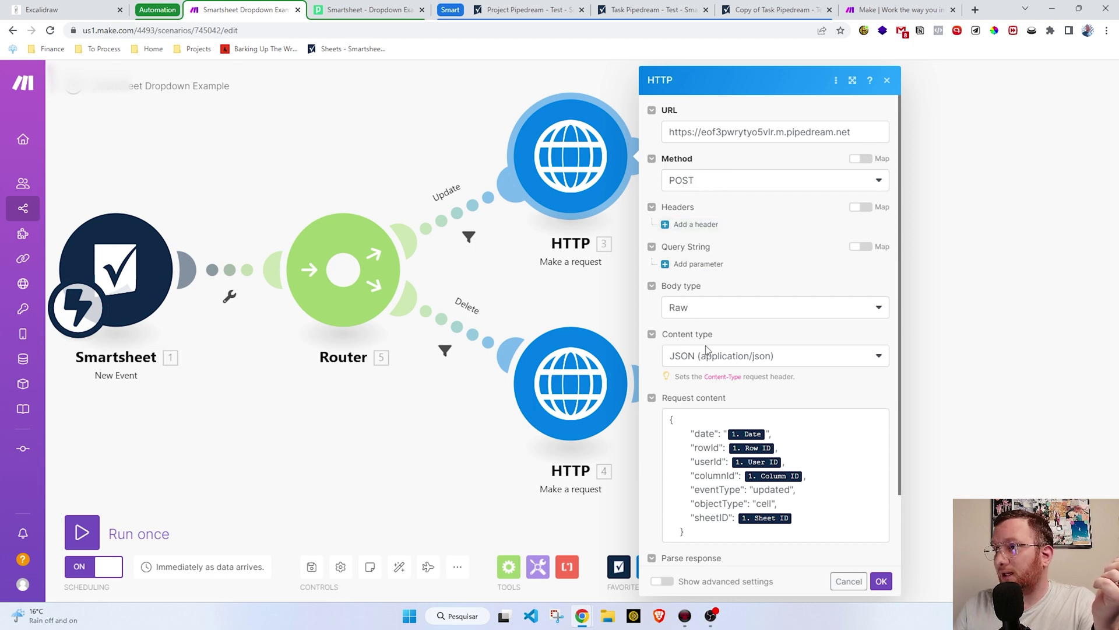
pyautogui.moveTo(690, 533); pyautogui.dragTo(671, 420)
pyautogui.click(716, 537)
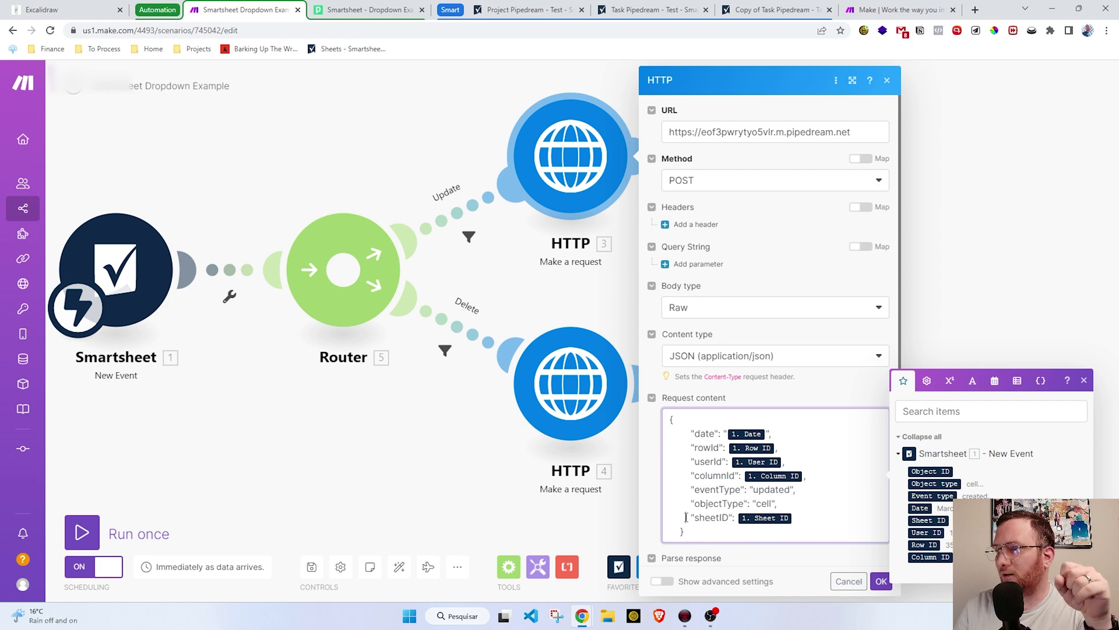
pyautogui.click(829, 496)
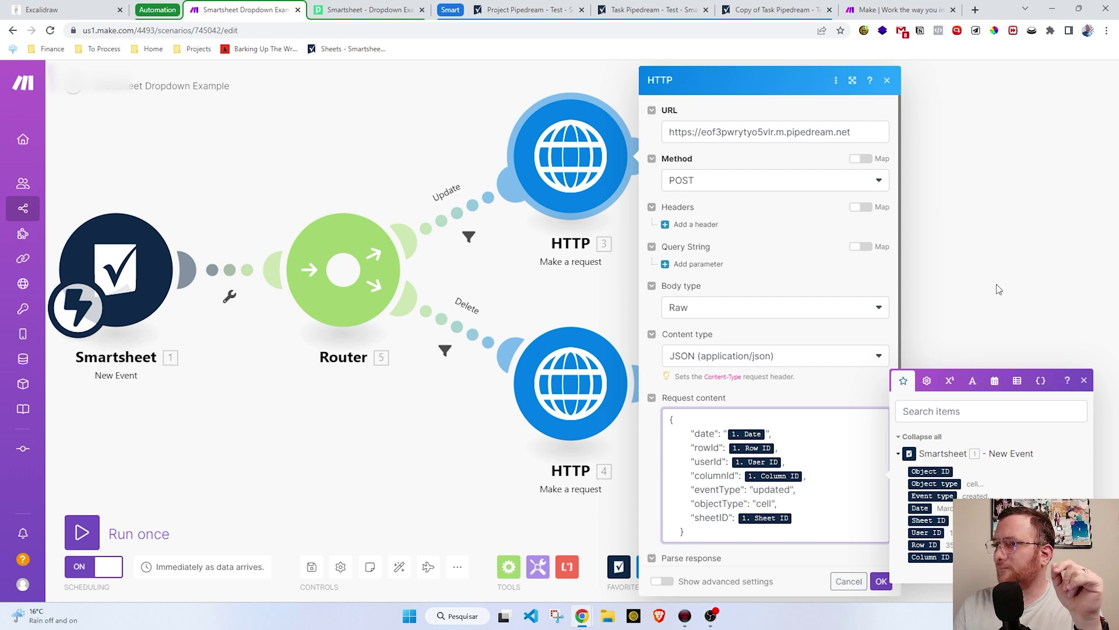
# - Open the Delete route's HTTP module and inspect the rowId and columnId values in its request content
pyautogui.click(999, 287)
pyautogui.click(553, 354)
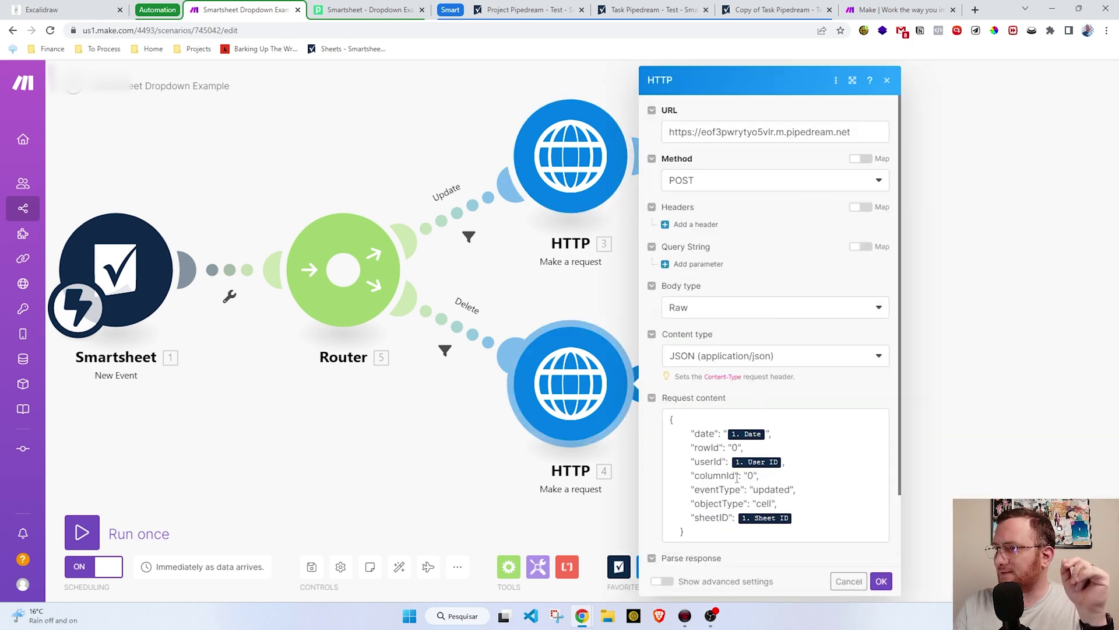
pyautogui.moveTo(702, 449); pyautogui.dragTo(760, 452)
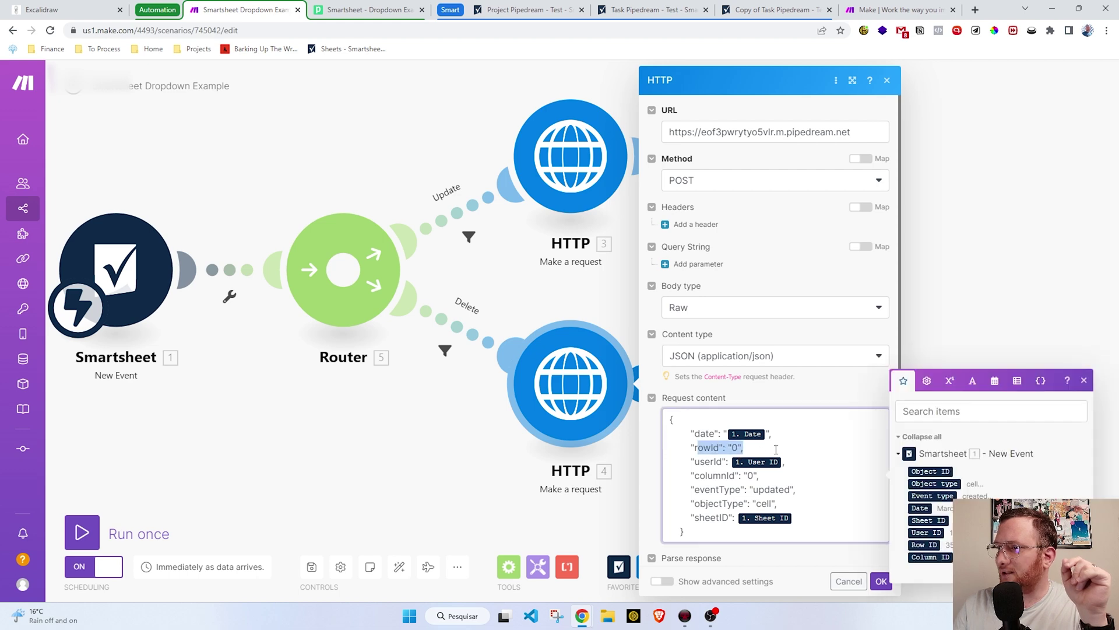
pyautogui.click(775, 449)
pyautogui.moveTo(705, 475); pyautogui.dragTo(759, 476)
pyautogui.click(798, 476)
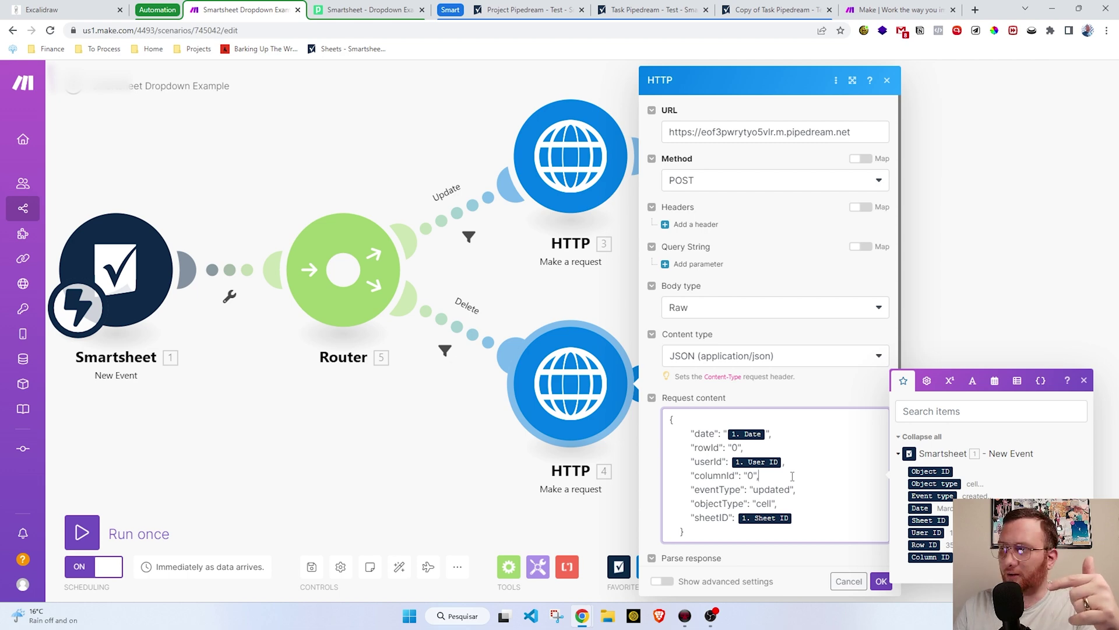
pyautogui.click(967, 338)
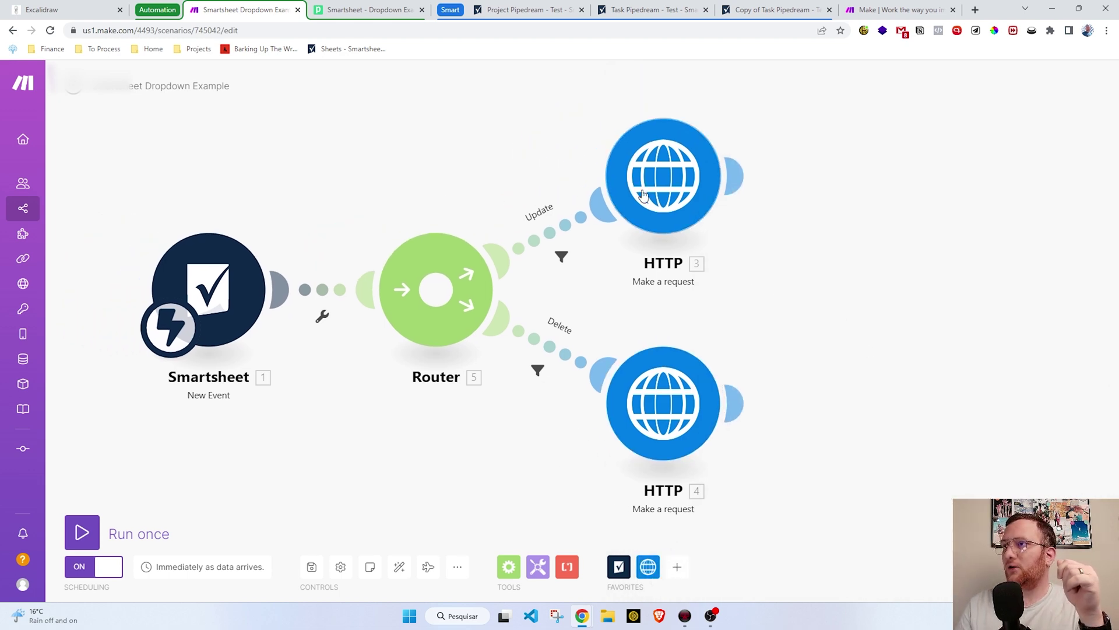
# - Reopen the Update route's HTTP module, then switch to Pipedream and open the Smartsheet - Dropdown Example workflow for editing
pyautogui.click(664, 174)
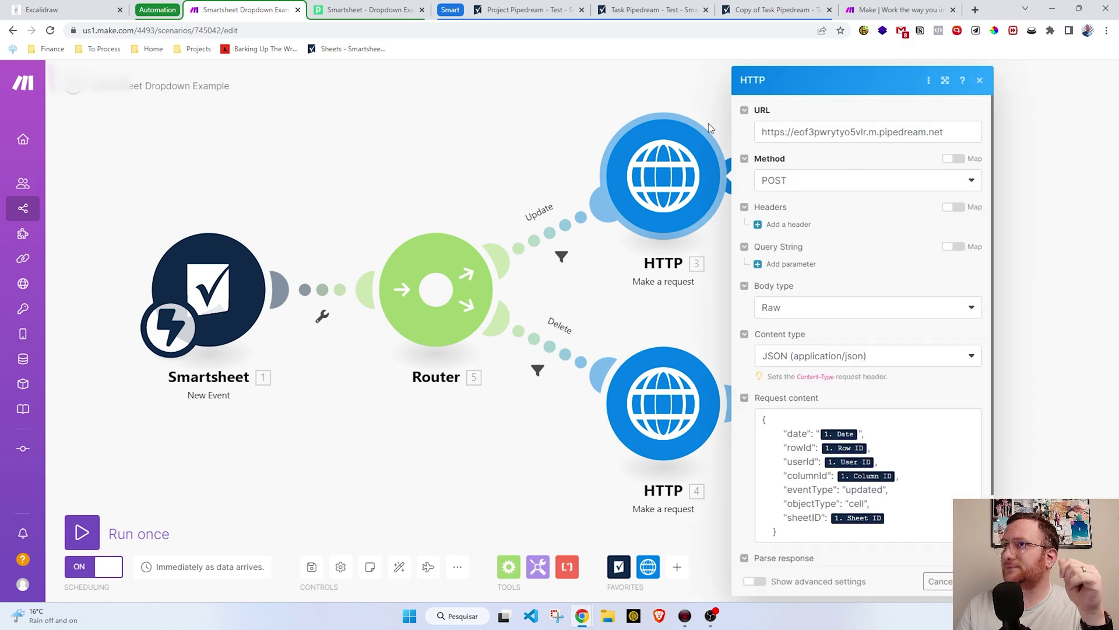
pyautogui.click(363, 6)
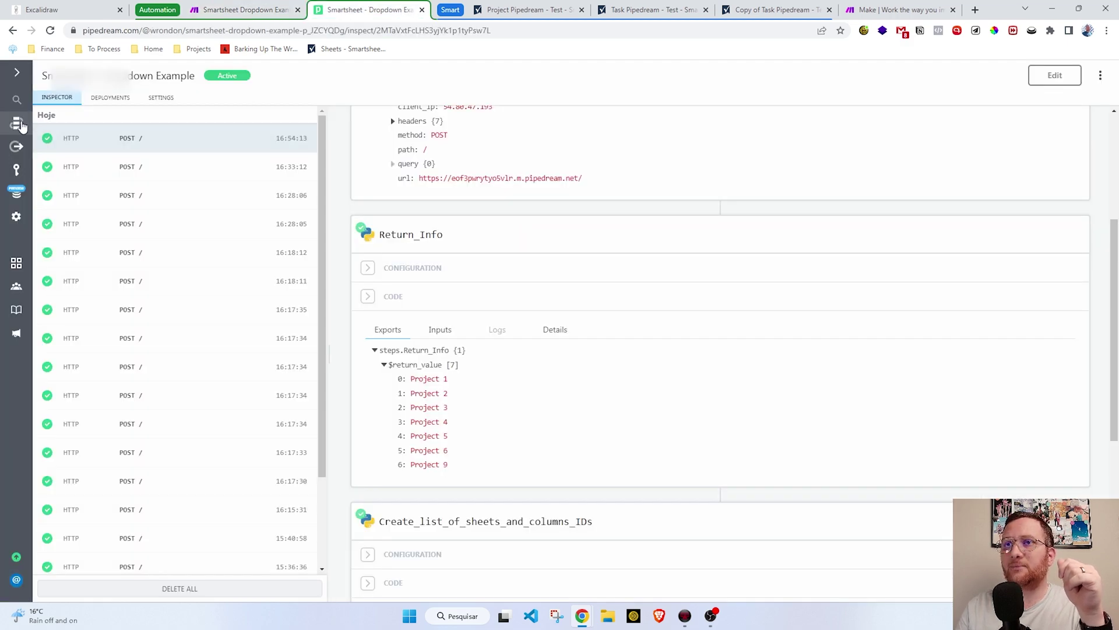
pyautogui.moveTo(18, 129)
pyautogui.click(50, 125)
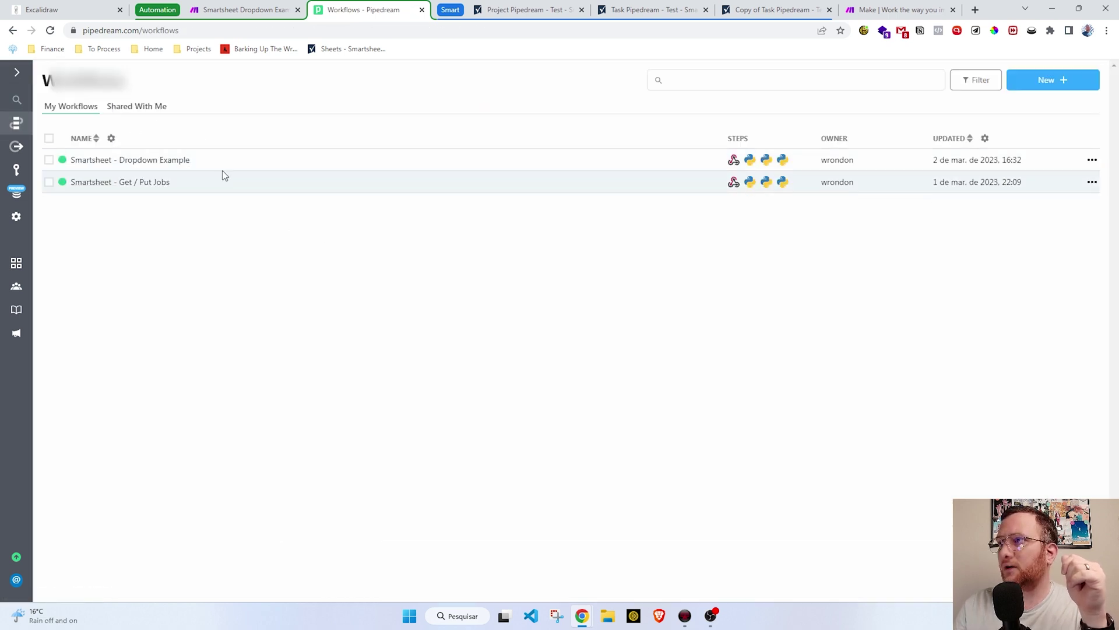
pyautogui.click(139, 169)
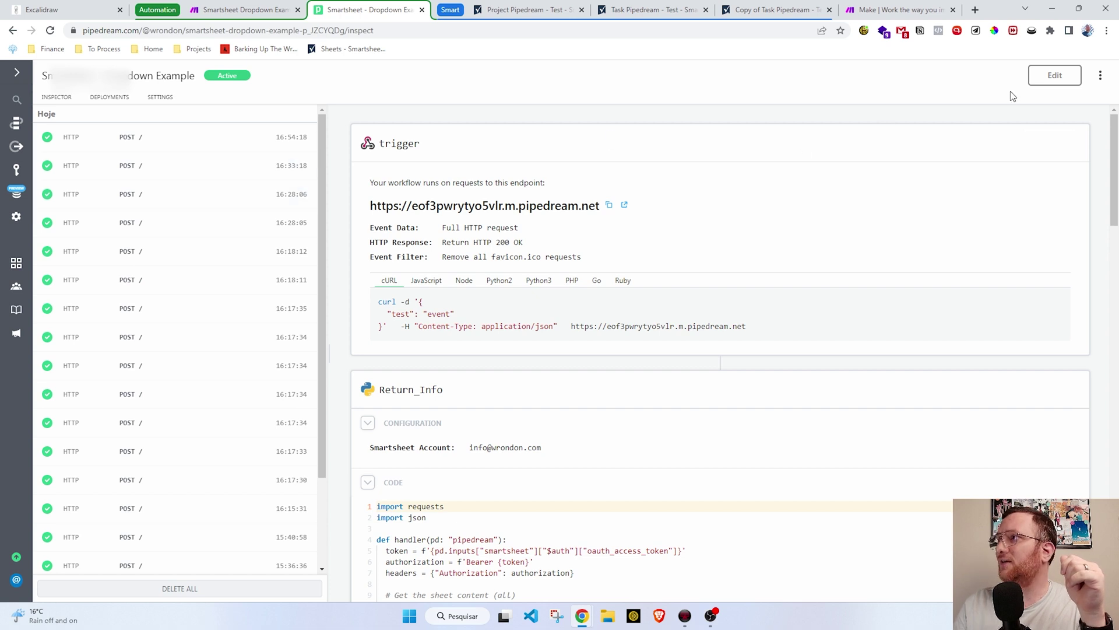
pyautogui.click(1053, 76)
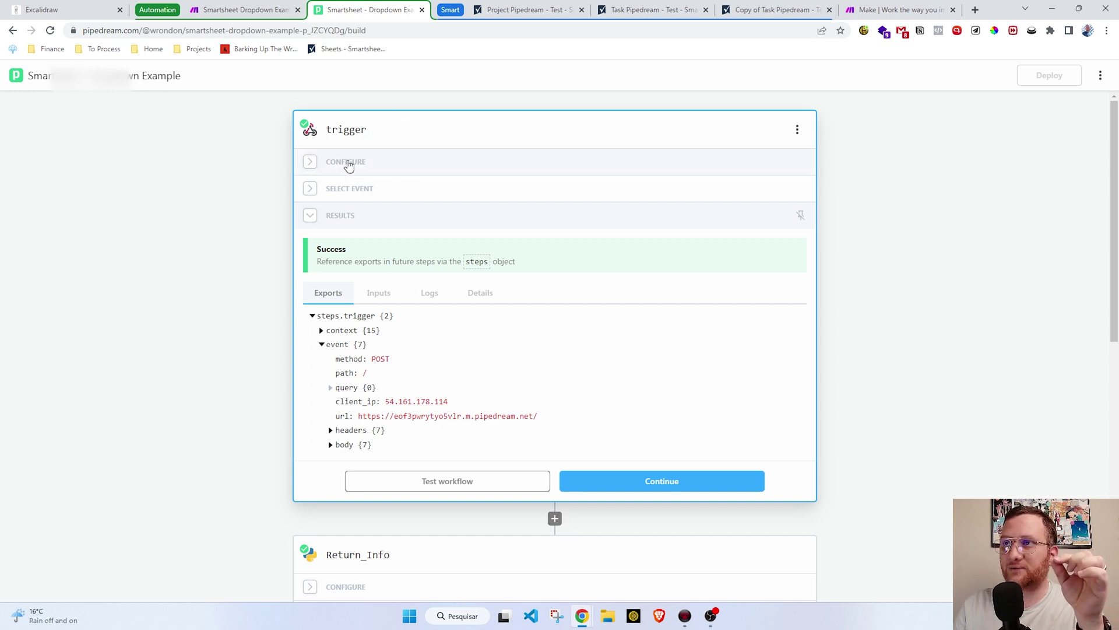
# - Show the trigger's unique URL in its event selection and compare it with the URL in Make's HTTP module
pyautogui.click(310, 190)
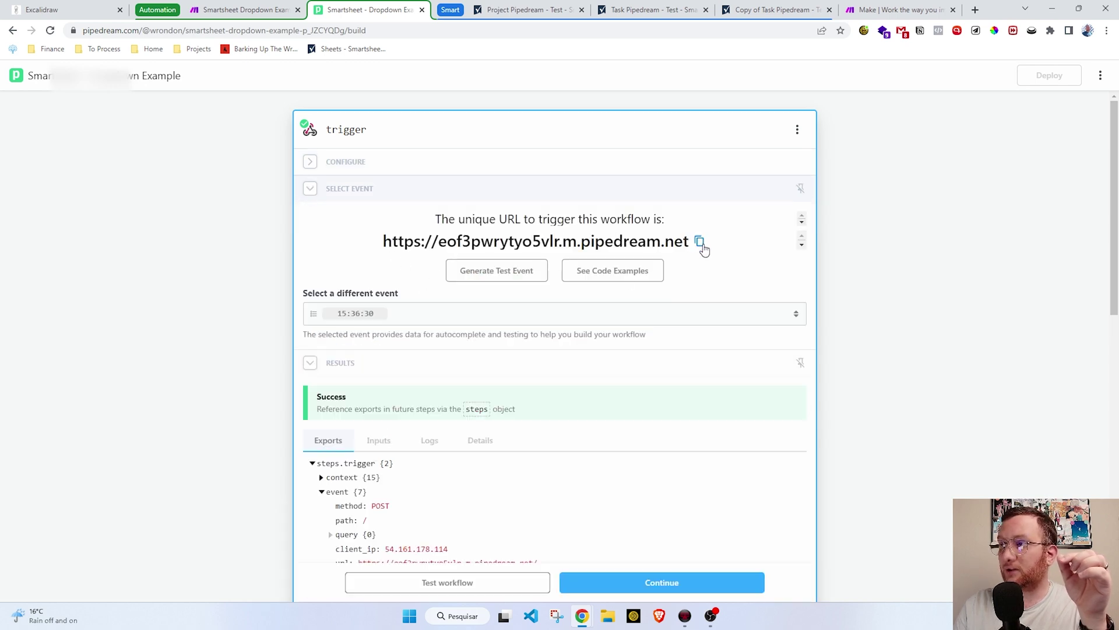
pyautogui.click(274, 9)
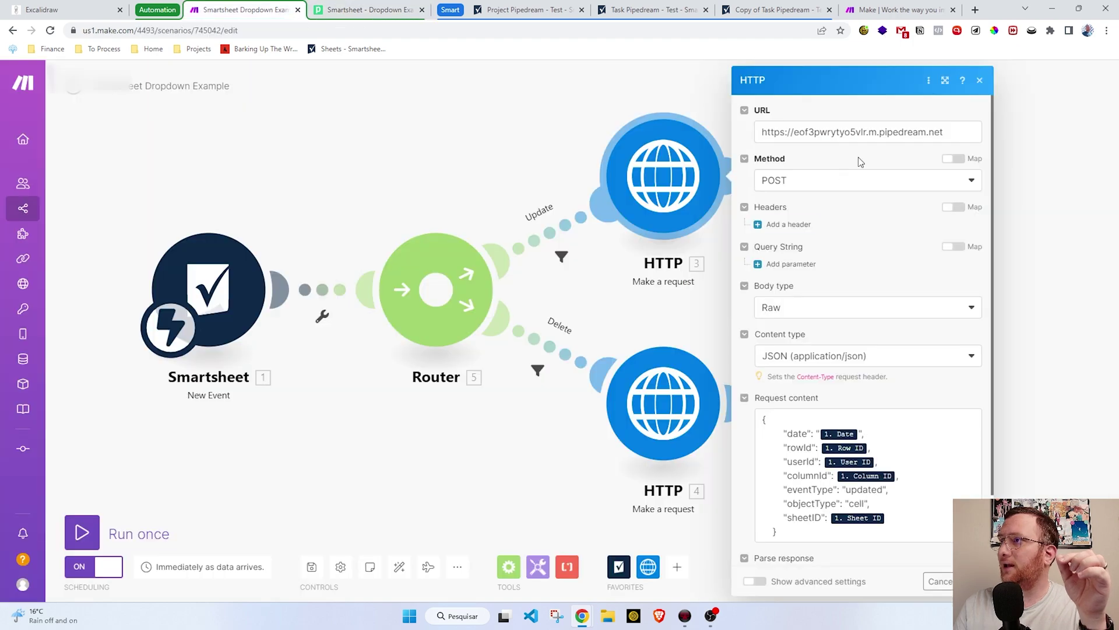
pyautogui.click(604, 99)
pyautogui.click(345, 4)
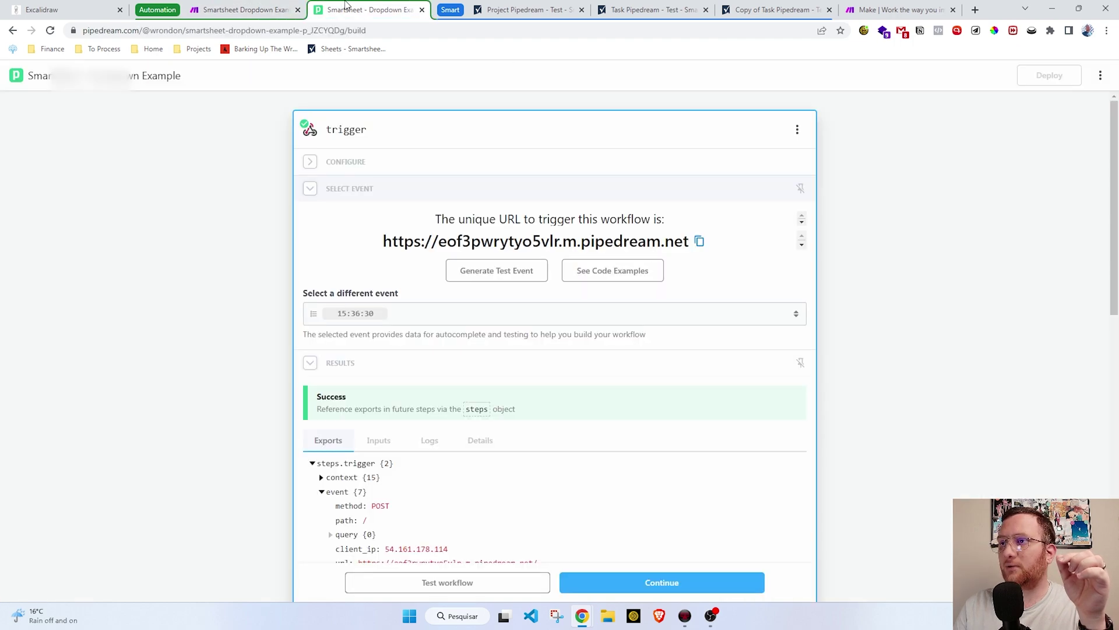
pyautogui.scroll(-2, 218, 312)
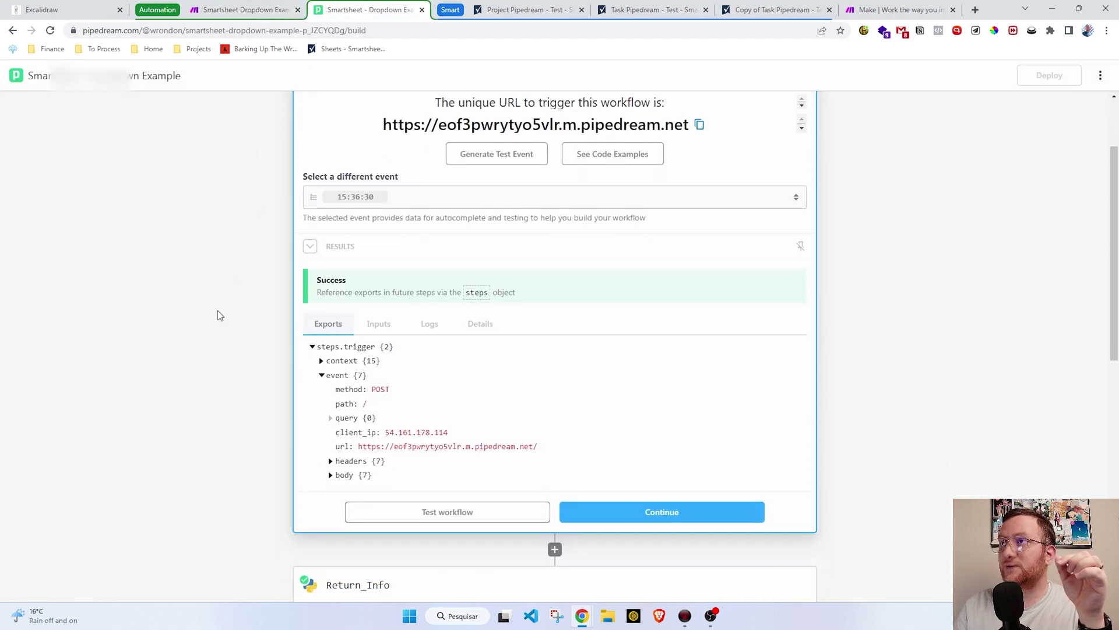
# - Revisit the Project Pipedream - Test sheet and the Make scenario's flow, then return to the Pipedream workflow
pyautogui.click(493, 7)
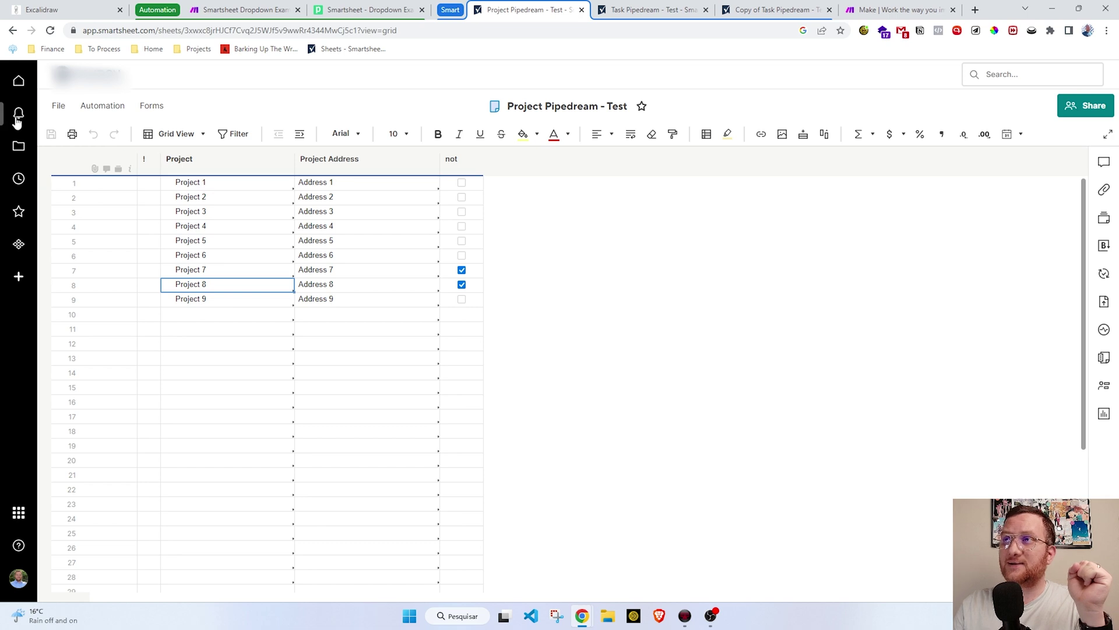
pyautogui.click(257, 7)
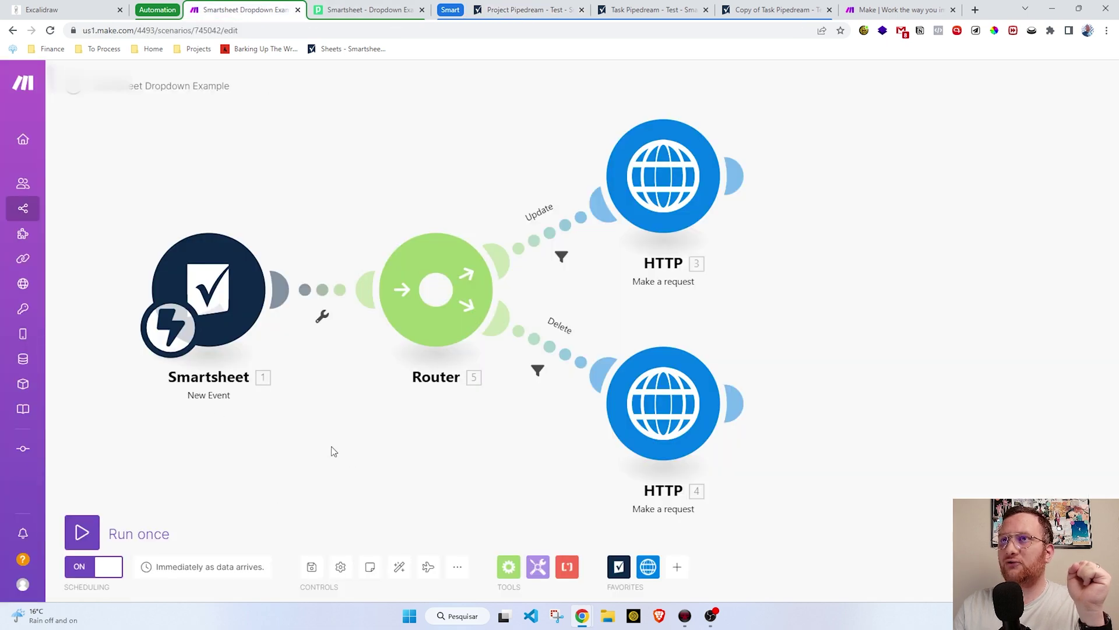
pyautogui.moveTo(333, 452); pyautogui.dragTo(417, 435)
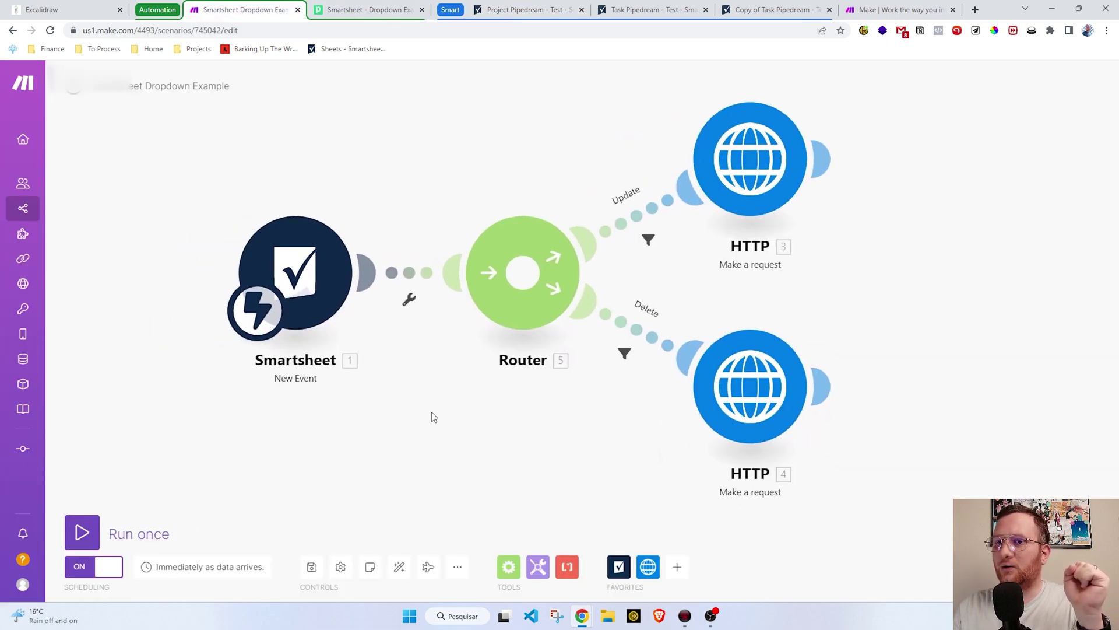
pyautogui.click(328, 7)
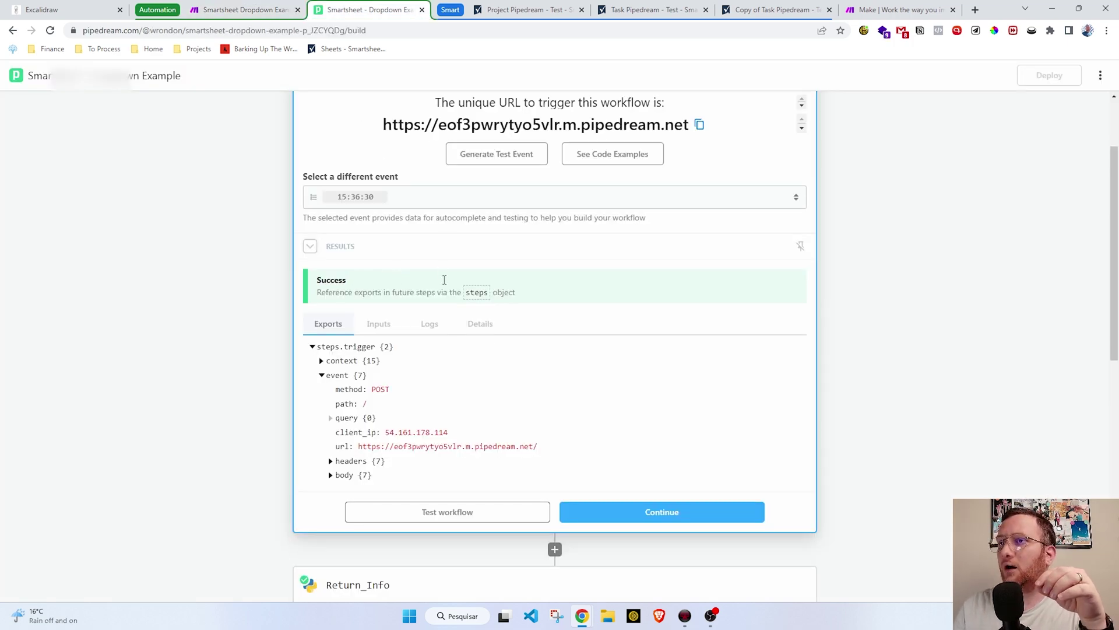
# - Expand the body in the trigger's exported event, review its date, ID and event type fields, and collapse it
pyautogui.scroll(2, 537, 320)
pyautogui.scroll(-1, 429, 369)
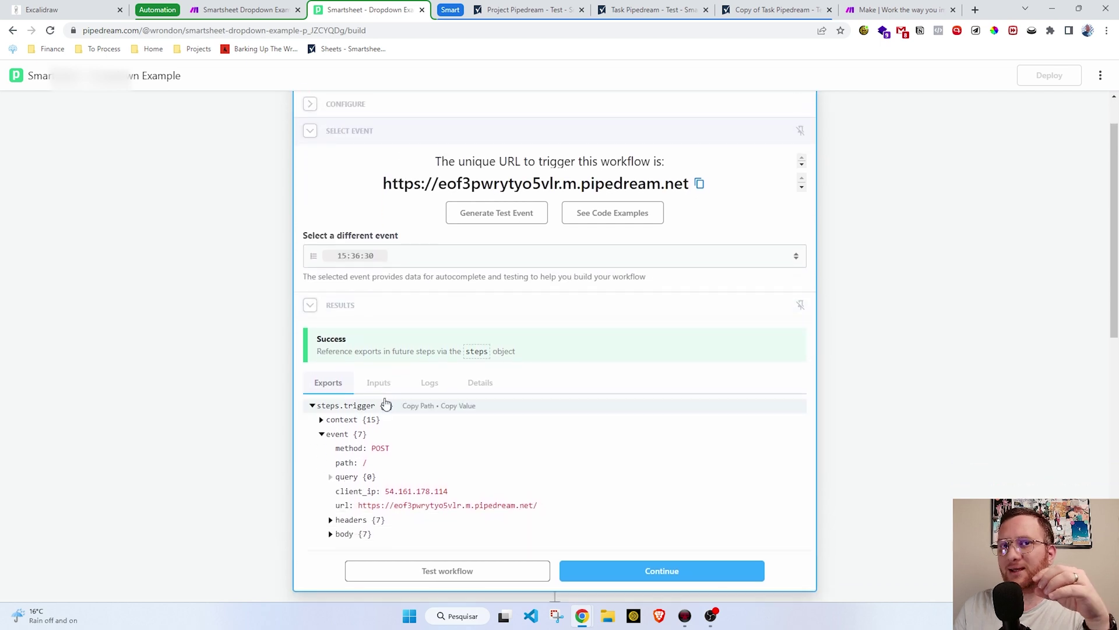
pyautogui.scroll(-2, 344, 487)
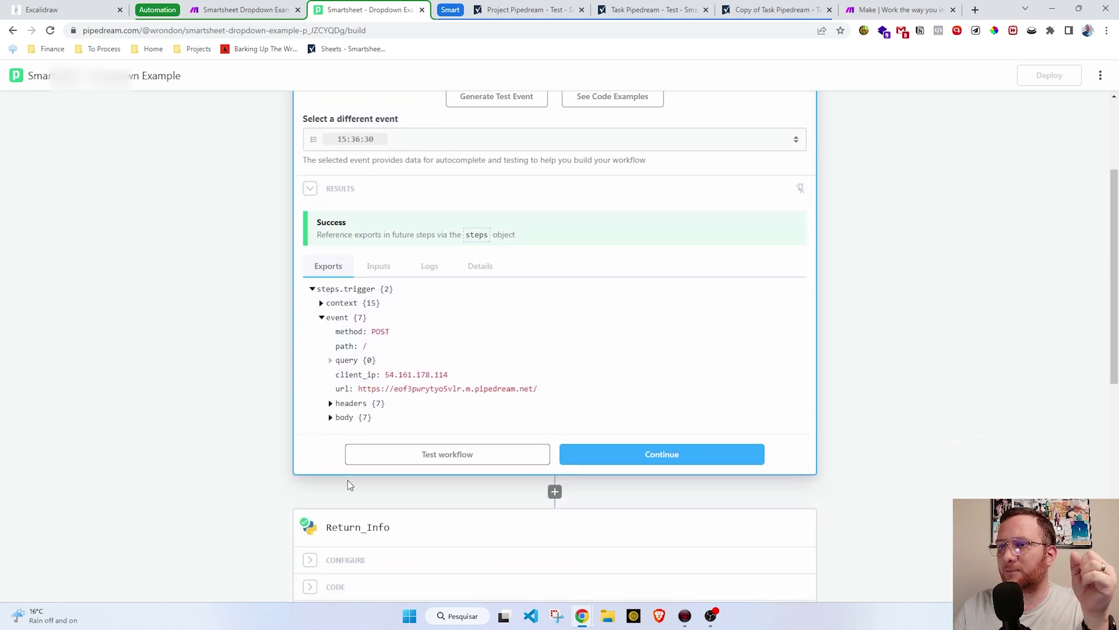
pyautogui.click(331, 416)
pyautogui.scroll(-2, 350, 373)
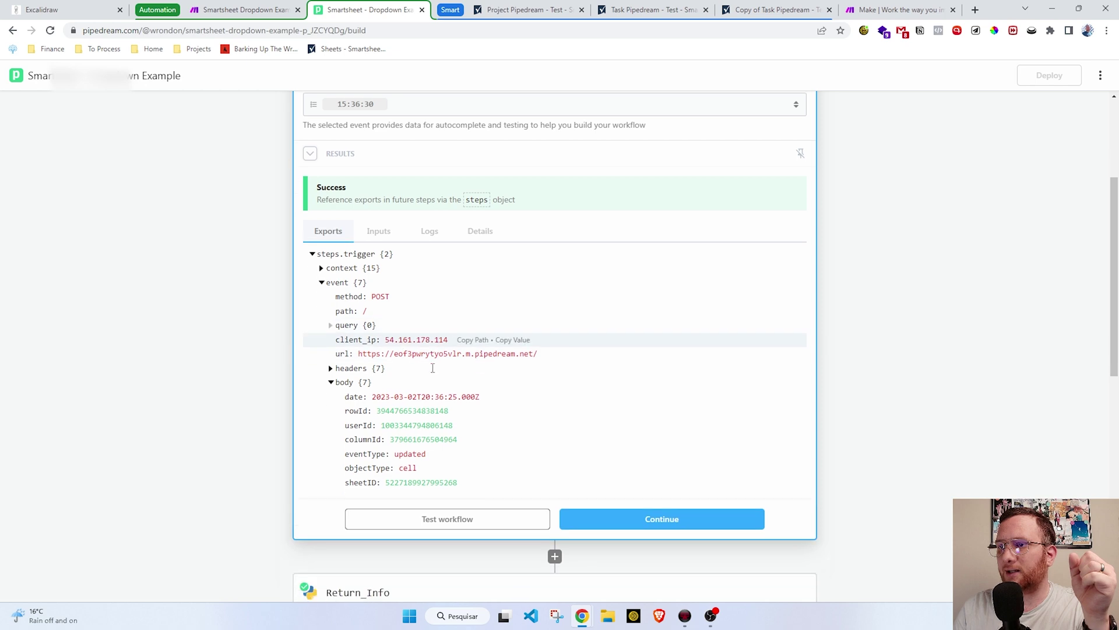
pyautogui.moveTo(348, 317); pyautogui.dragTo(523, 399)
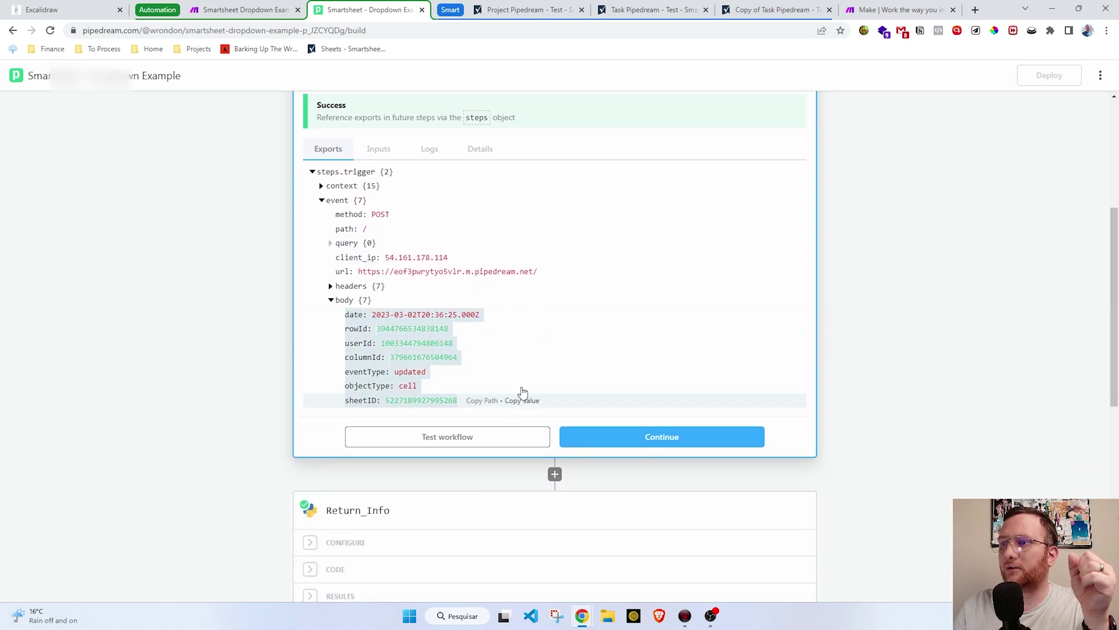
pyautogui.click(580, 304)
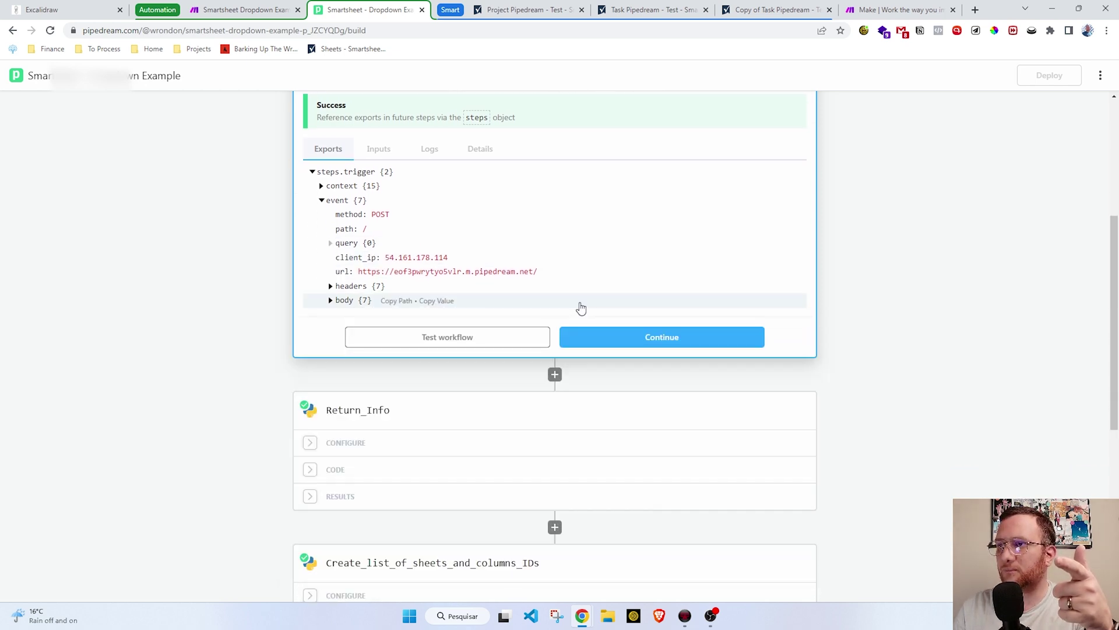
# - Add a Smartsheet step between the trigger and Return_Info using the Use any Smartsheet API in Python action
pyautogui.click(555, 376)
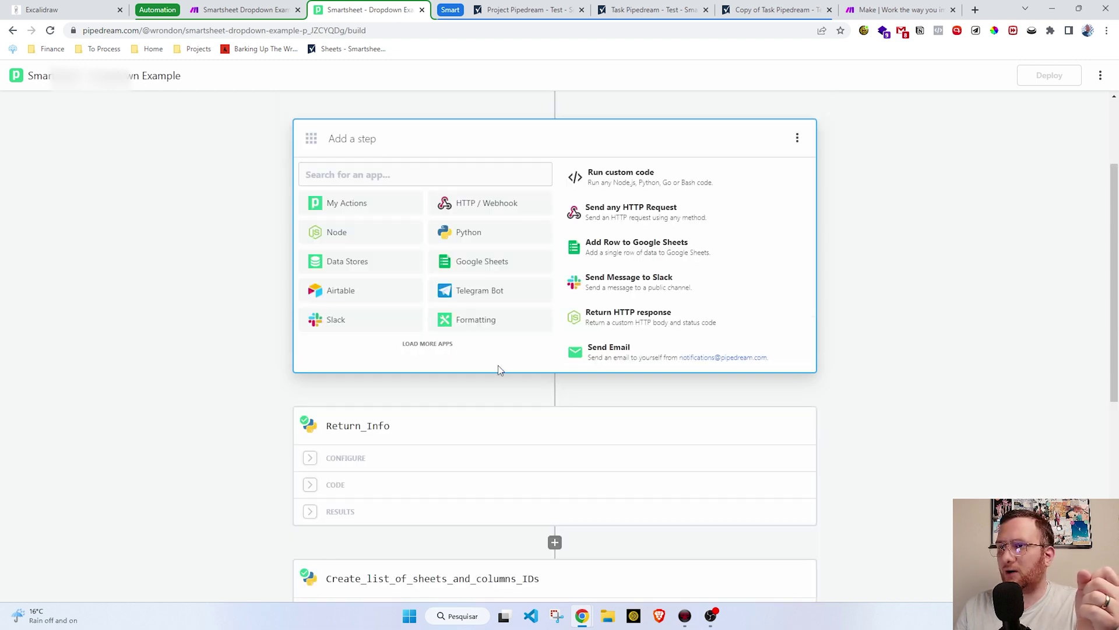
pyautogui.write('smart')
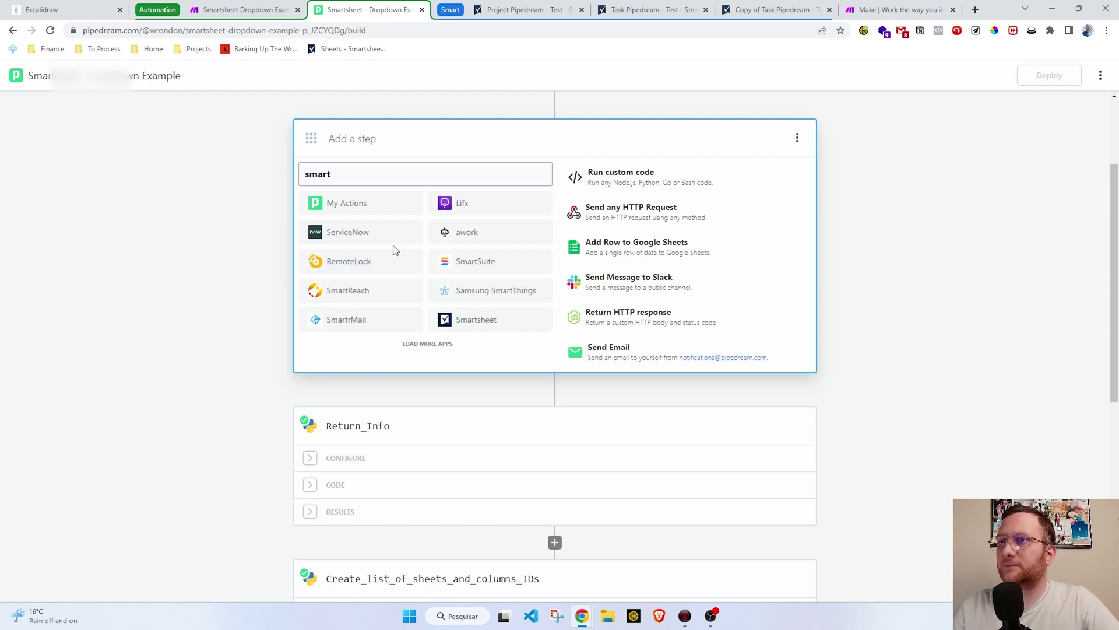
pyautogui.click(474, 324)
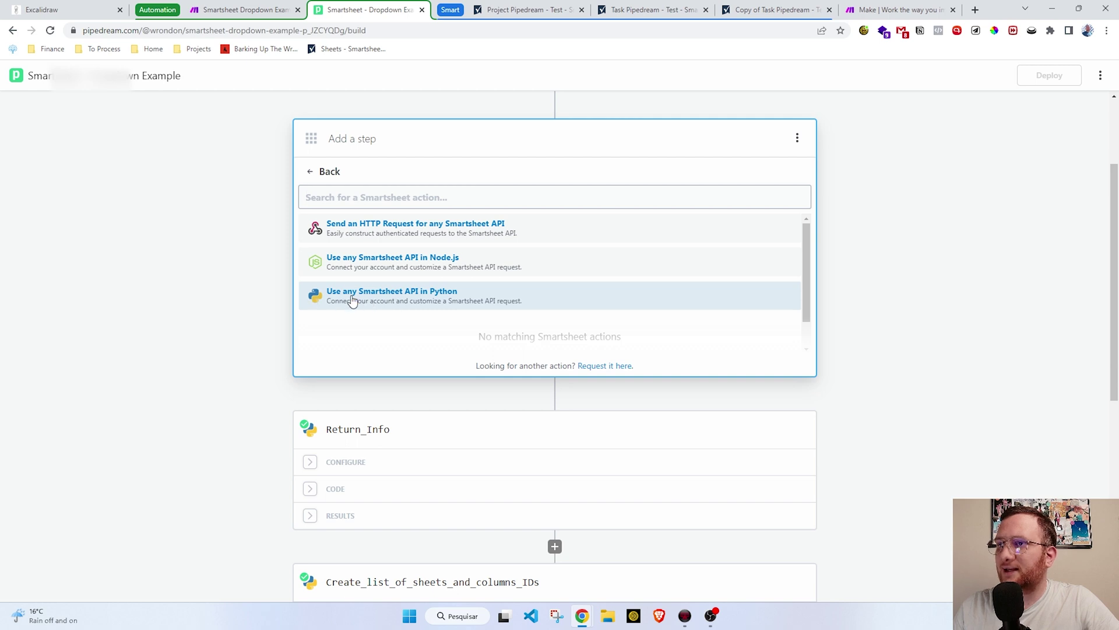
pyautogui.click(442, 301)
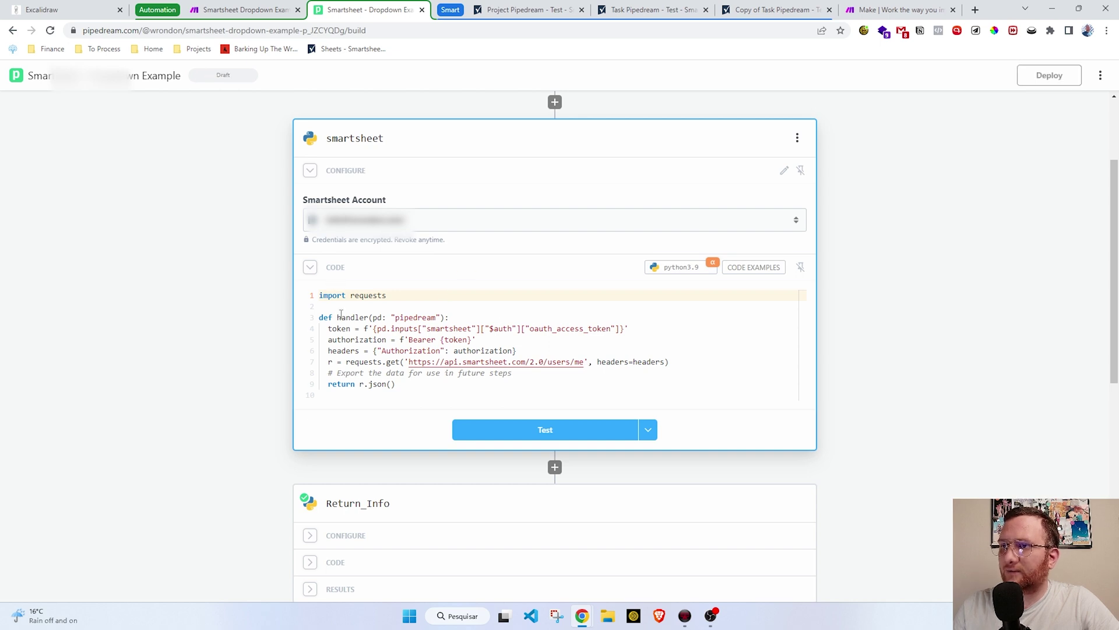
# - Review the handler code of the new smartsheet step and delete that step from the workflow
pyautogui.moveTo(419, 384); pyautogui.dragTo(314, 307)
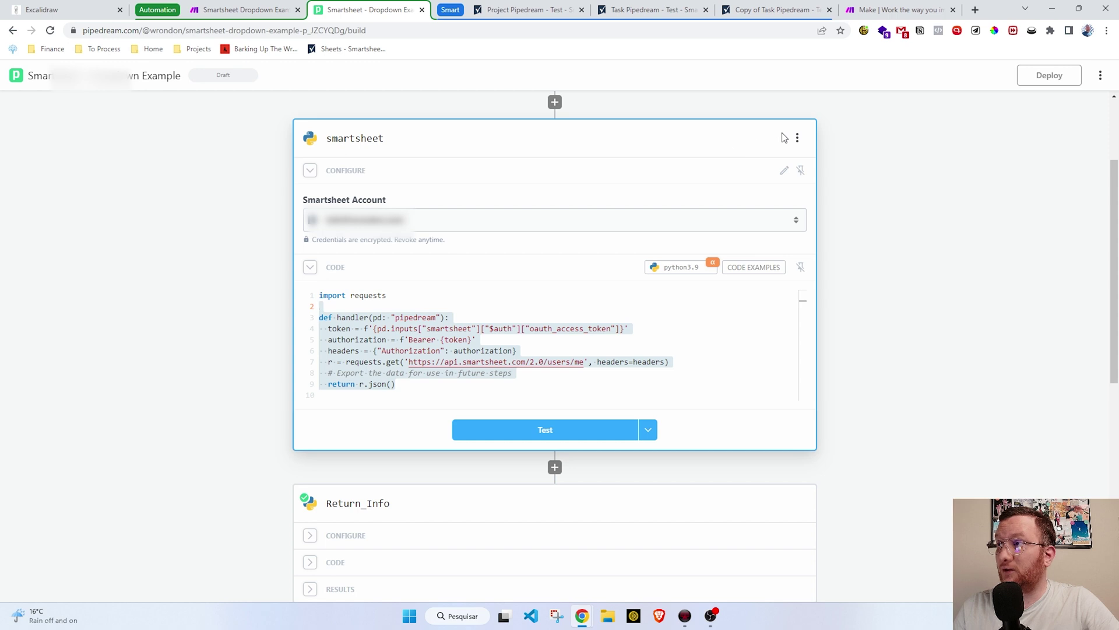
pyautogui.click(797, 139)
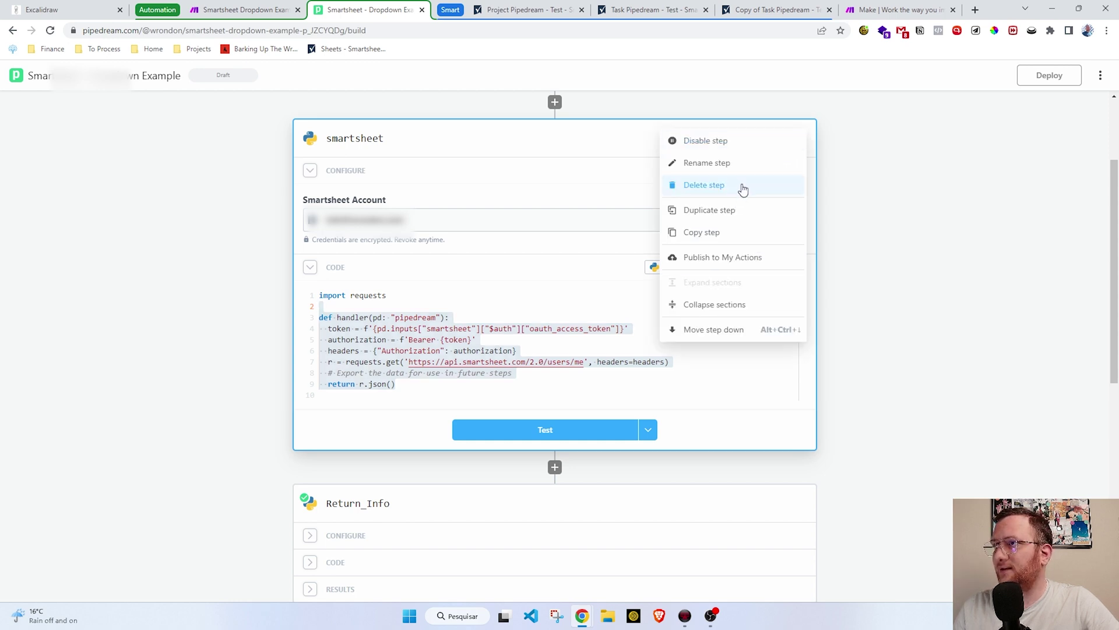
pyautogui.click(744, 187)
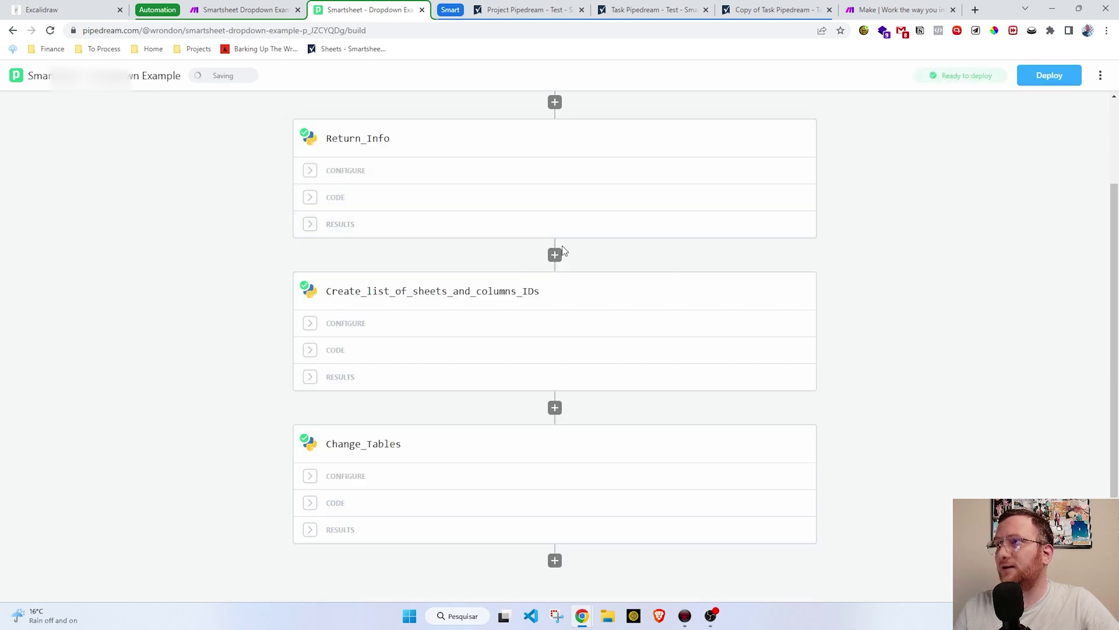
# - Expand the Return_Info step's code and examine its sheet requests, row filtering and the CHANGE HERE section for column names
pyautogui.scroll(2, 561, 252)
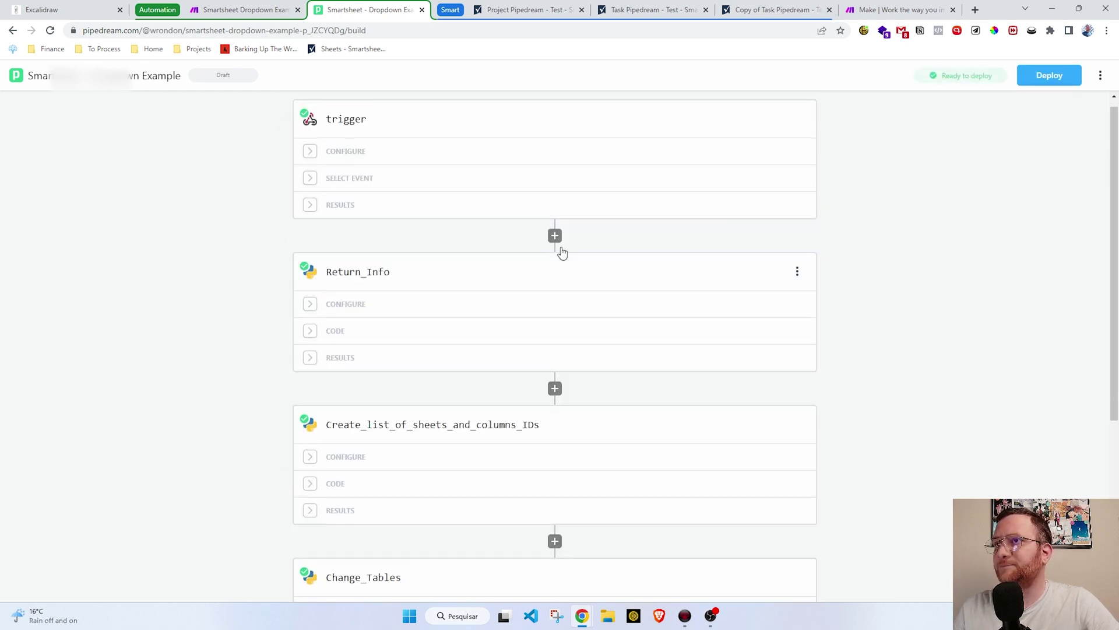
pyautogui.click(308, 340)
pyautogui.scroll(-2, 237, 302)
pyautogui.scroll(-2, 243, 279)
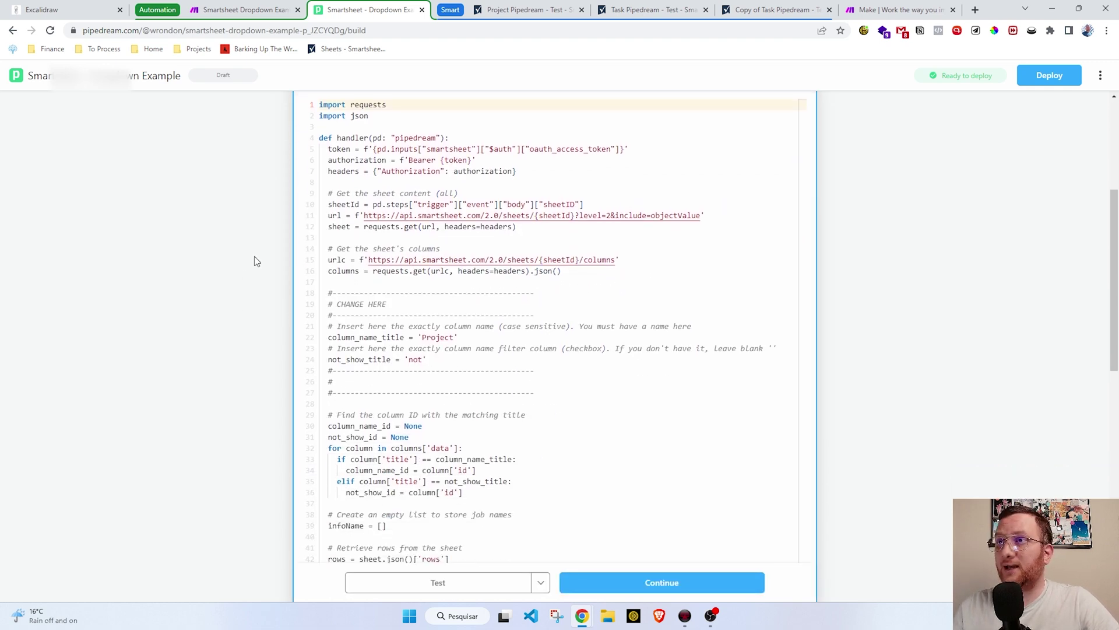
pyautogui.scroll(-4, 255, 261)
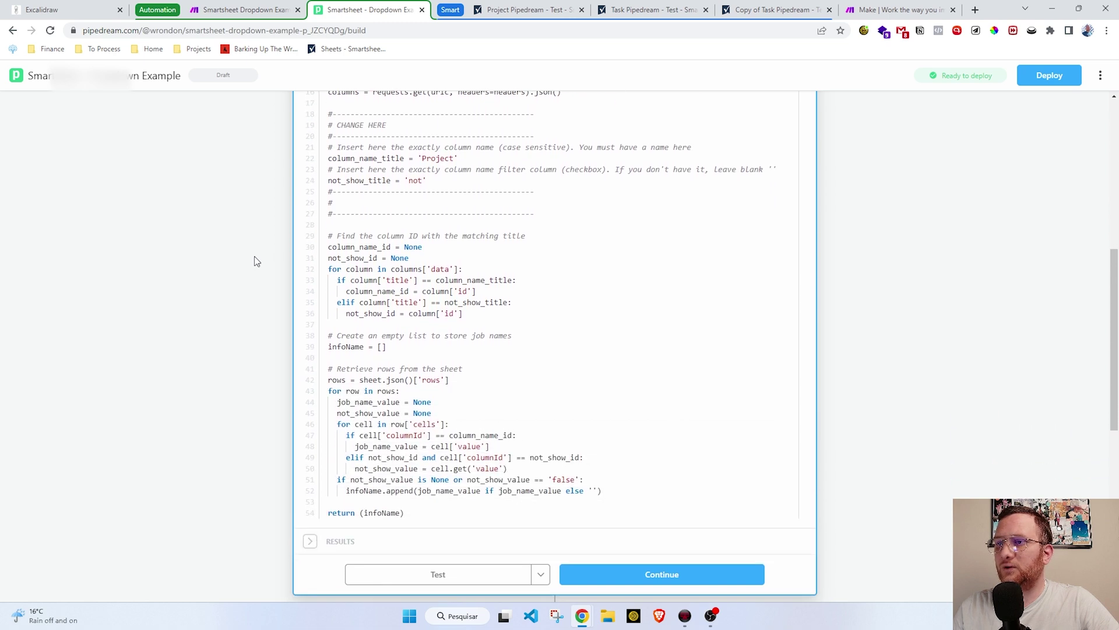
pyautogui.scroll(6, 254, 257)
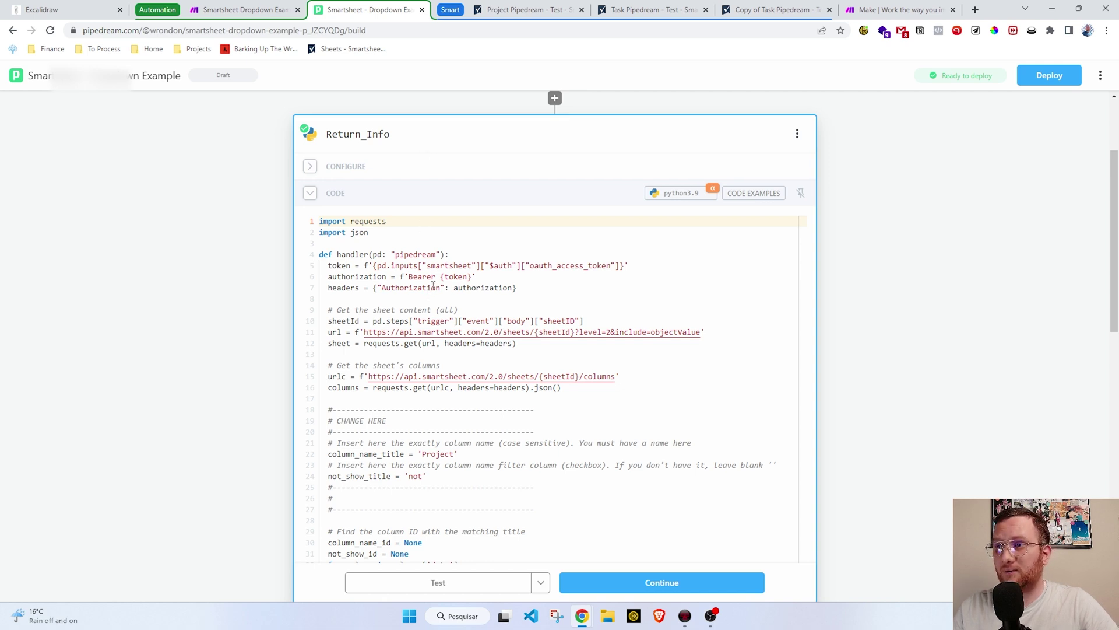
pyautogui.scroll(-2, 433, 285)
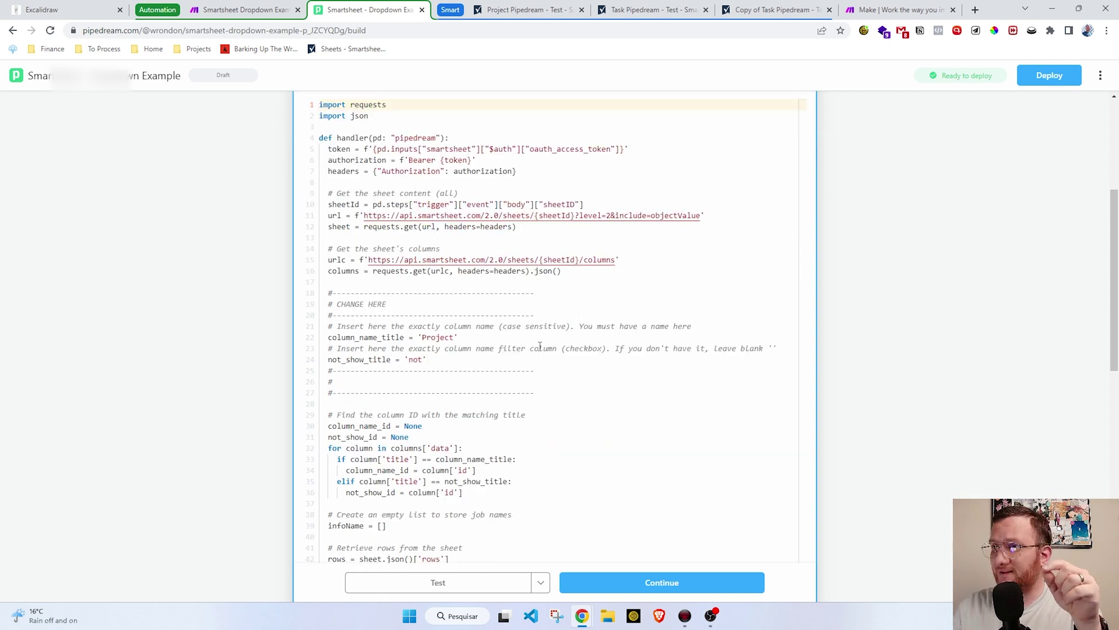
pyautogui.moveTo(394, 303); pyautogui.dragTo(332, 304)
pyautogui.click(414, 304)
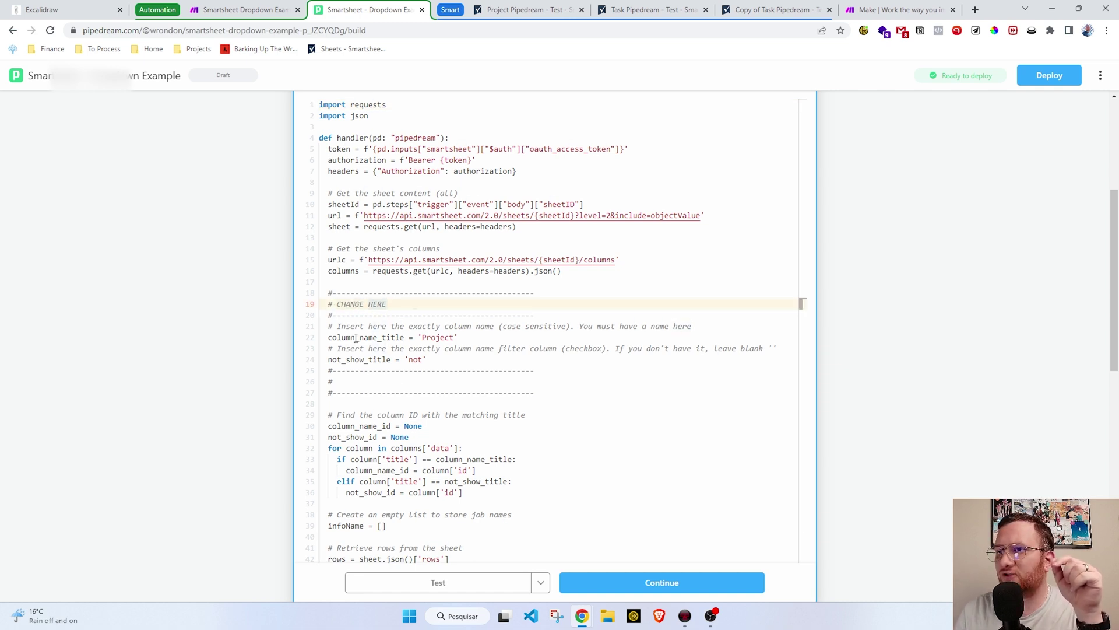
# - Compare the column_name_title value in the Return_Info code with the Project column of the Project Pipedream - Test sheet
pyautogui.doubleClick(431, 337)
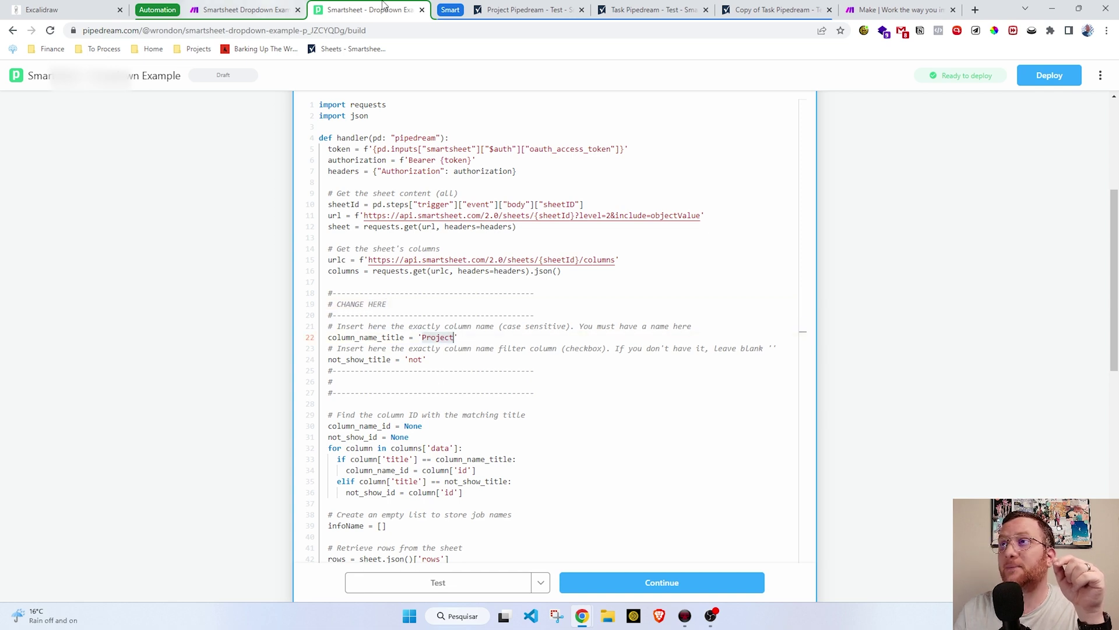
pyautogui.click(525, 10)
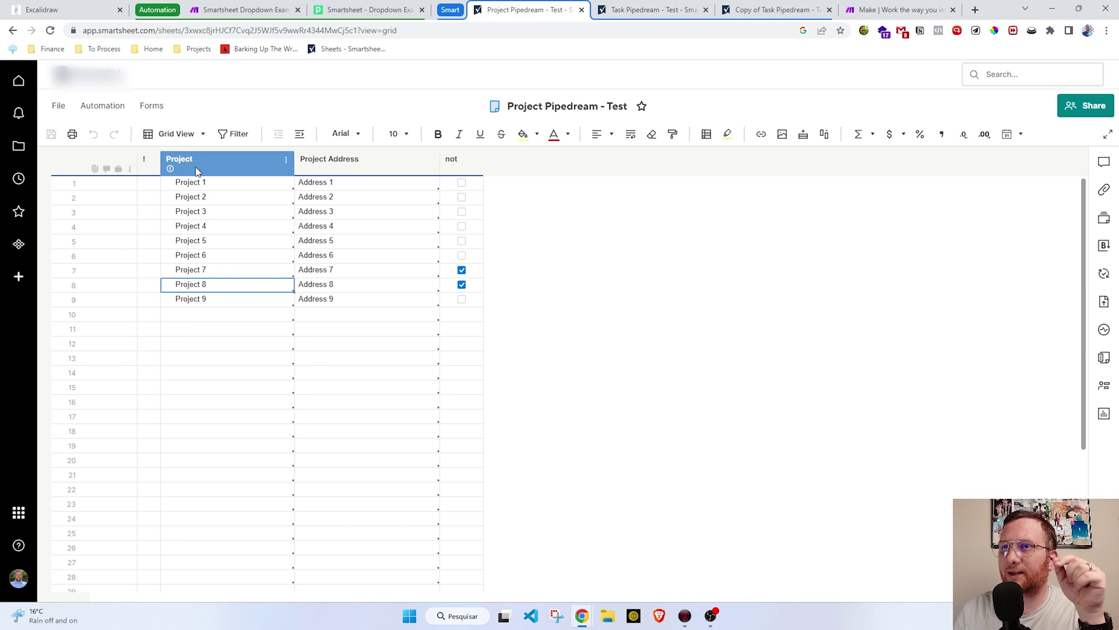
pyautogui.moveTo(211, 186); pyautogui.dragTo(221, 302)
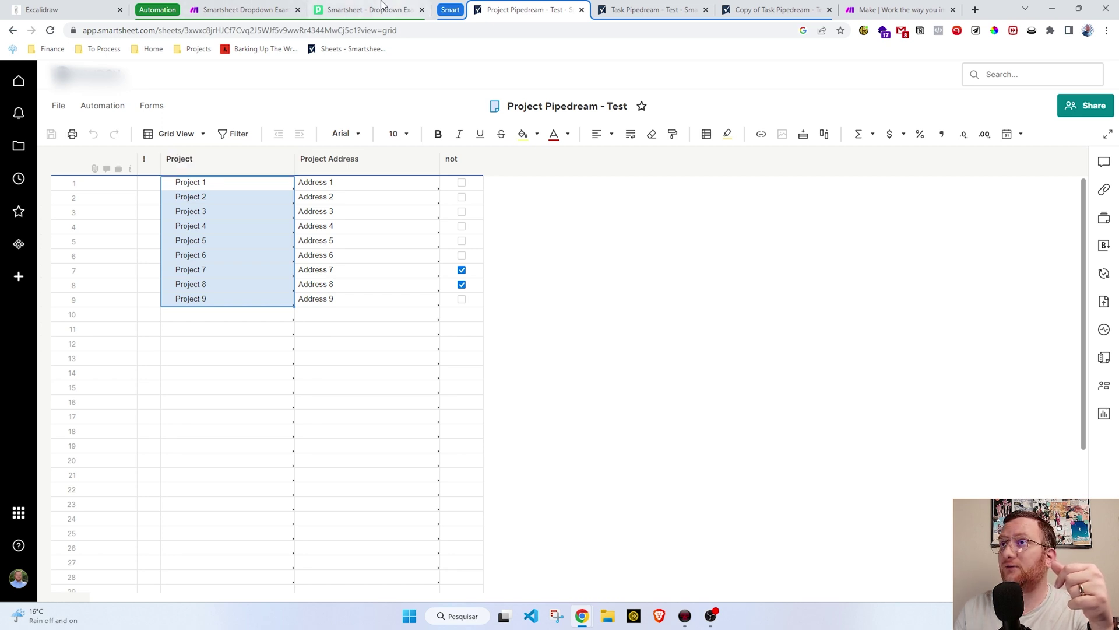
pyautogui.click(365, 10)
pyautogui.moveTo(346, 328); pyautogui.dragTo(487, 327)
pyautogui.click(478, 341)
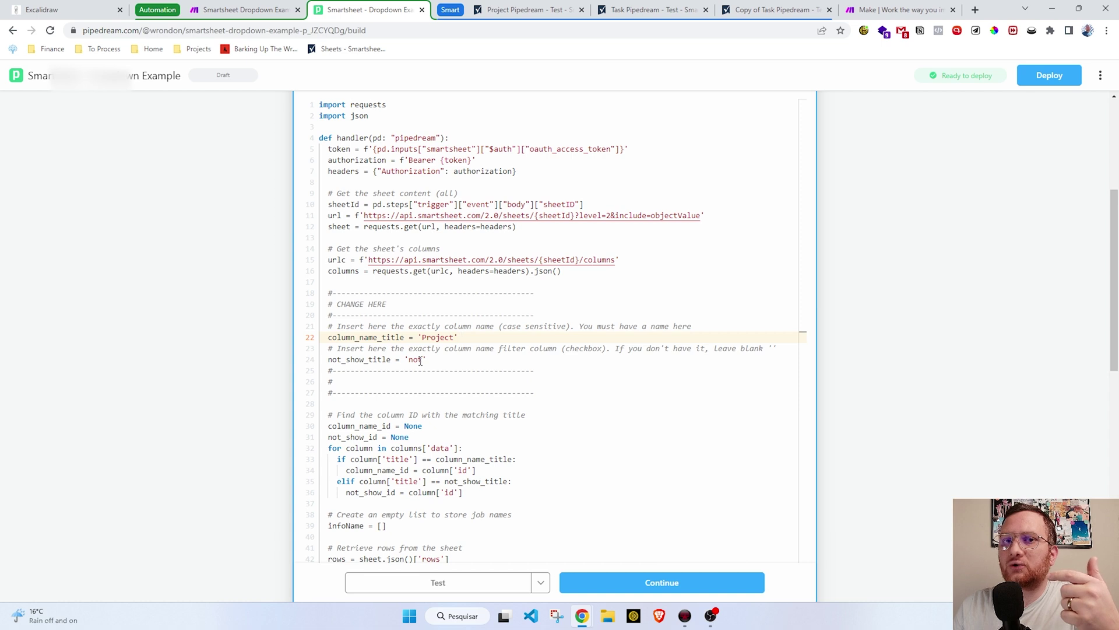
# - Check the not checkbox column in the Project Pipedream - Test sheet and return to the Return_Info code
pyautogui.click(528, 10)
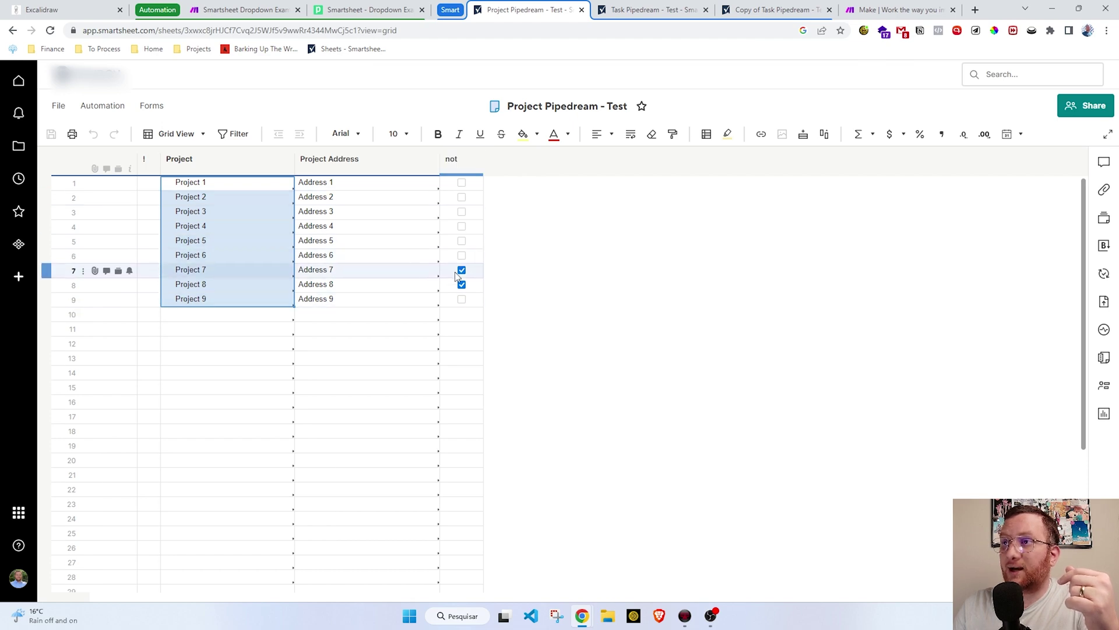
pyautogui.click(257, 9)
pyautogui.click(367, 9)
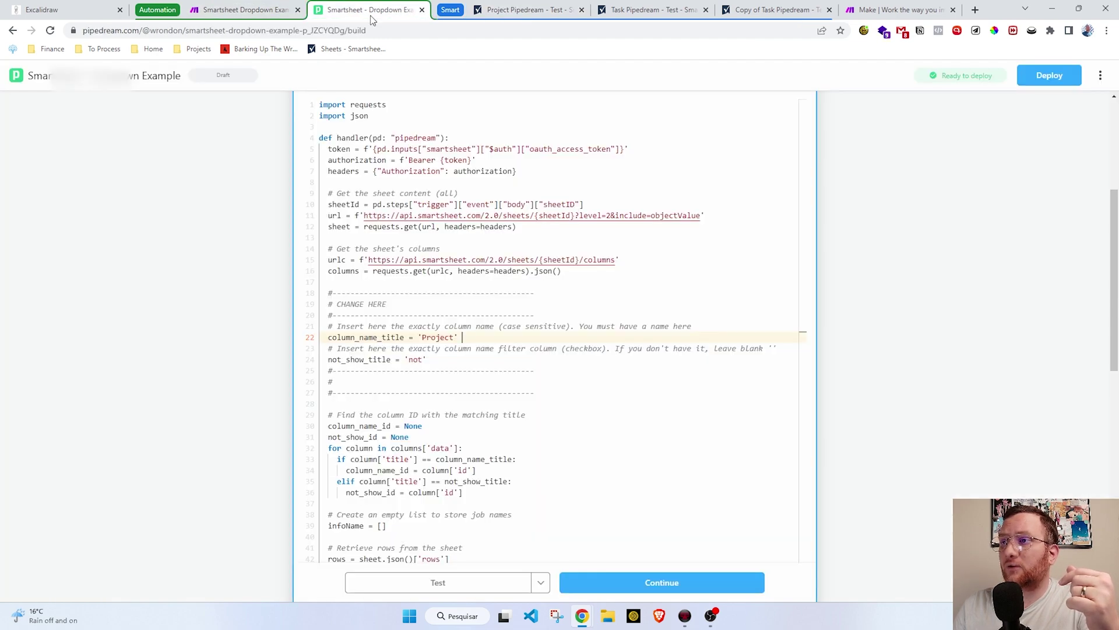
# - Clear the not_show_title value in the Return_Info code, leaving only the empty quotes
pyautogui.click(425, 360)
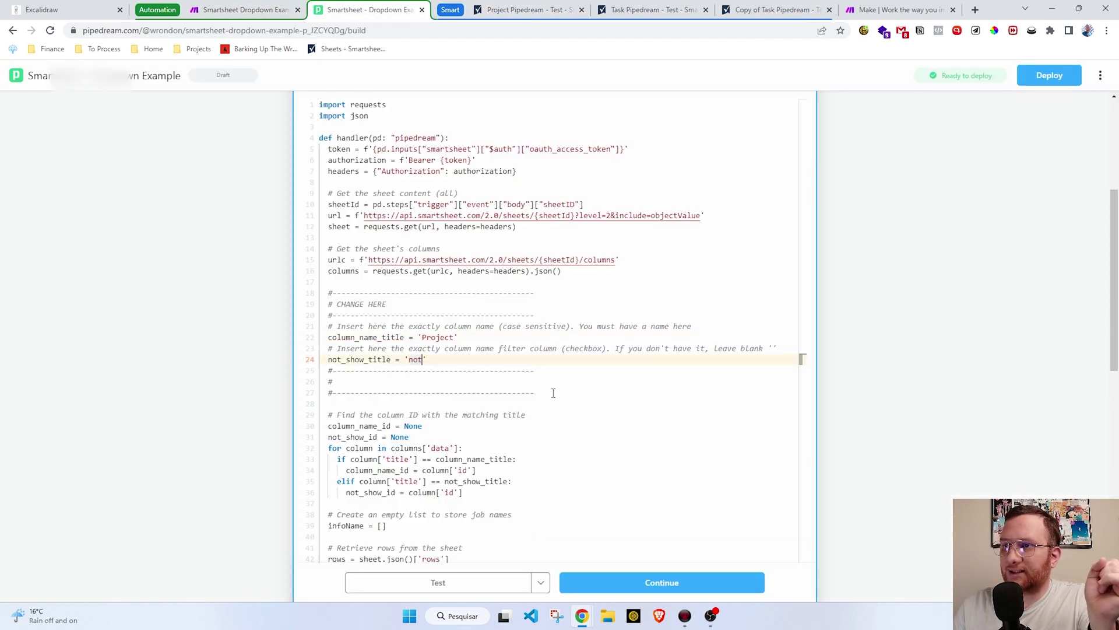
pyautogui.press('BackSpace')
pyautogui.press('BackSpace')
pyautogui.press('BackSpace')
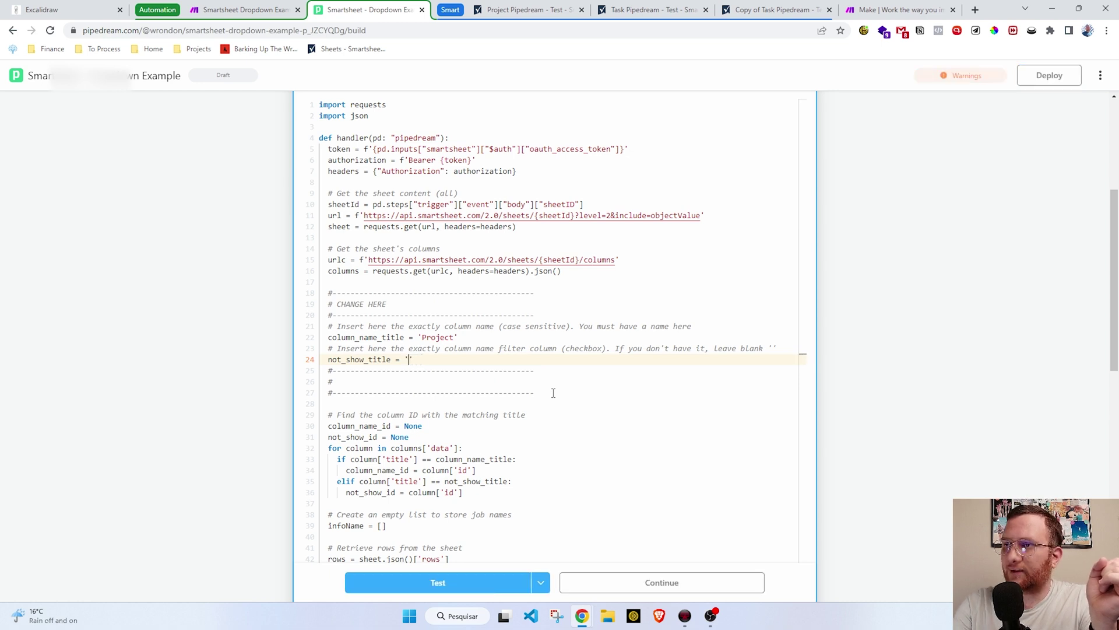
pyautogui.click(562, 373)
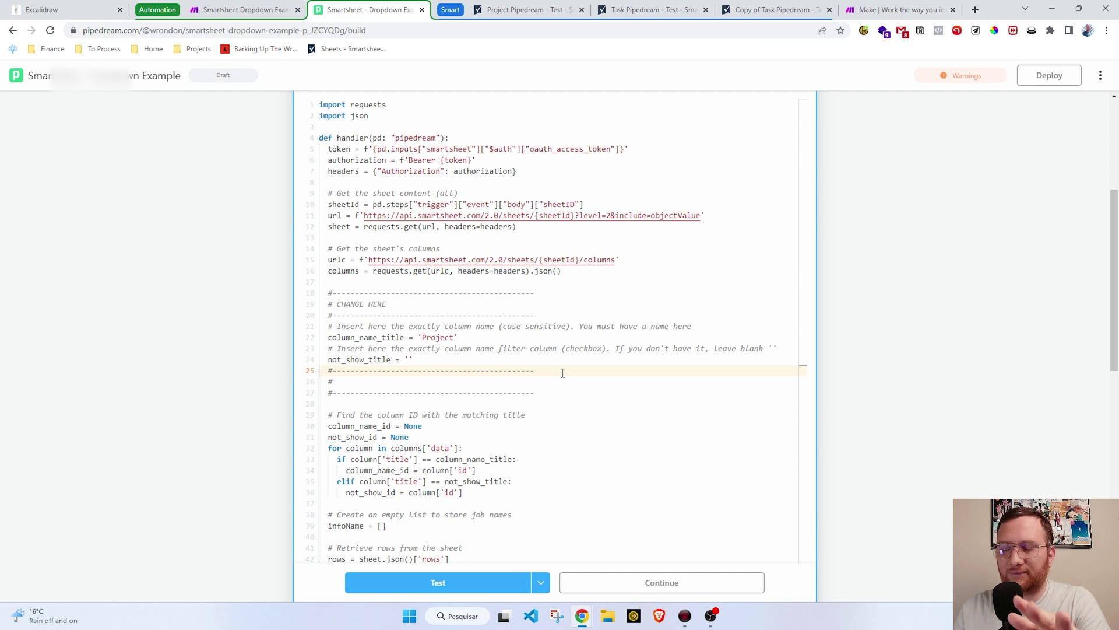
# - Enter not as the not_show_title value in the Return_Info code
pyautogui.click(409, 357)
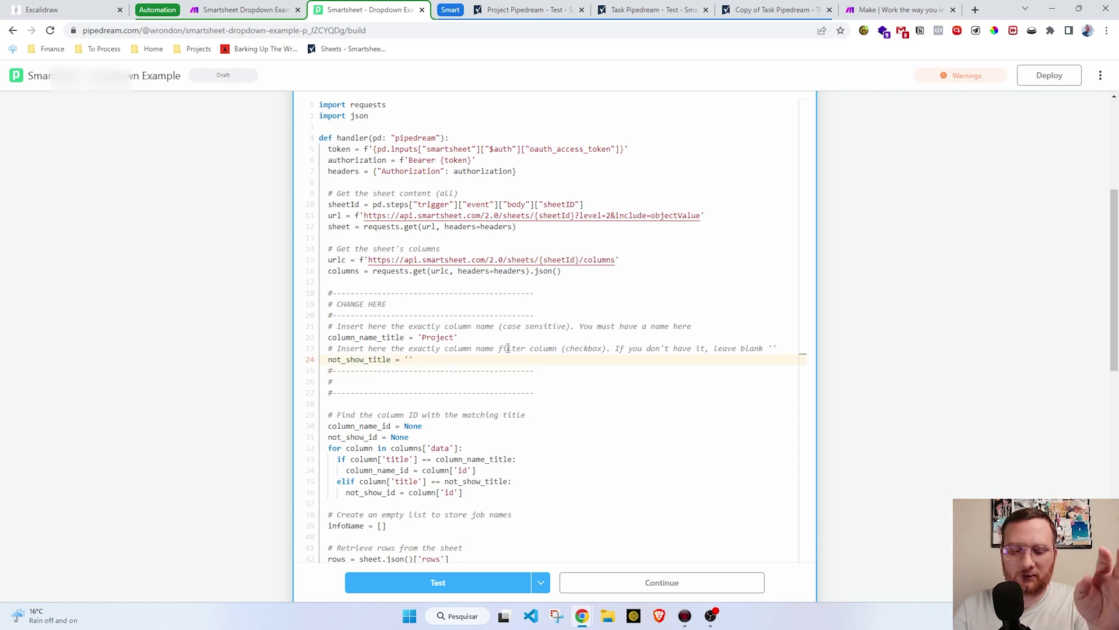
pyautogui.write('not')
pyautogui.click(562, 401)
# - Test the Return_Info step and compare its returned project list with the rows of the Project Pipedream - Test sheet
pyautogui.scroll(-3, 530, 343)
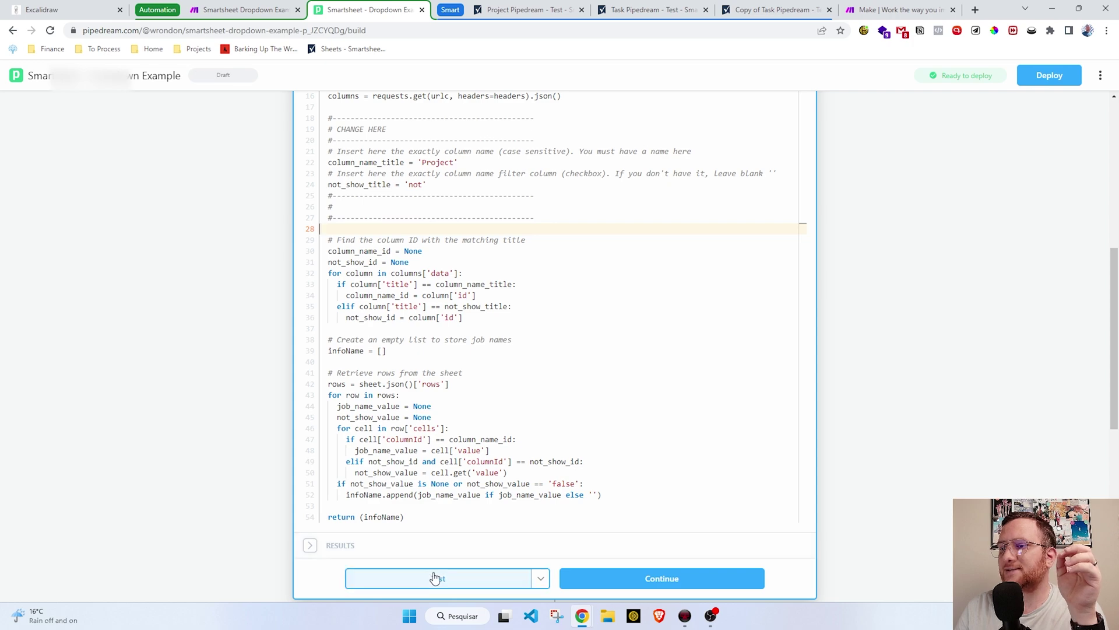
pyautogui.click(432, 577)
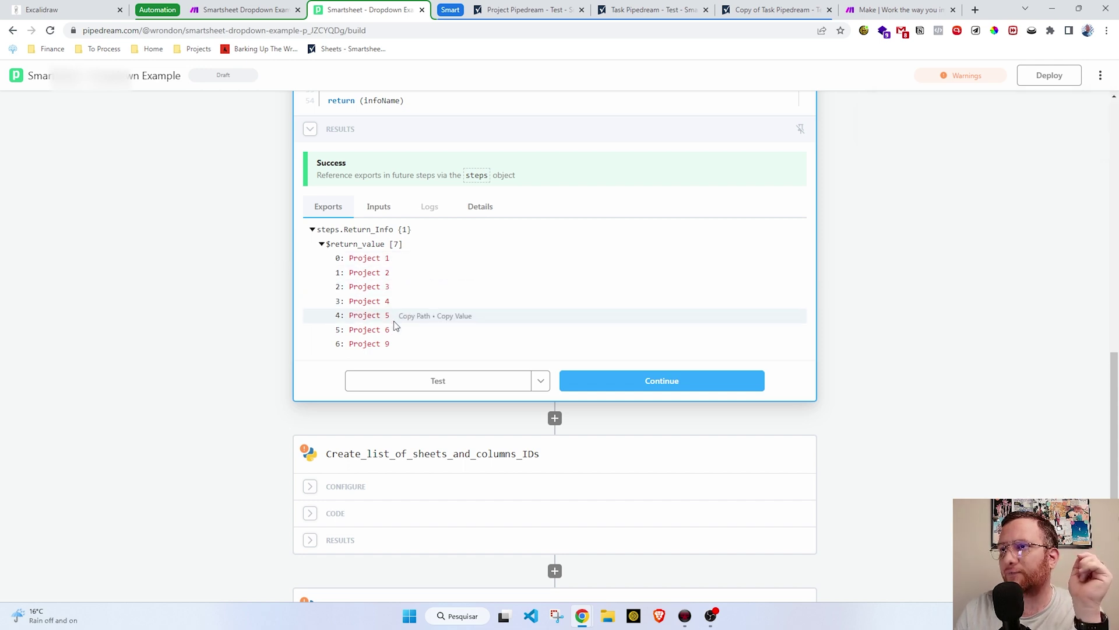
pyautogui.click(513, 10)
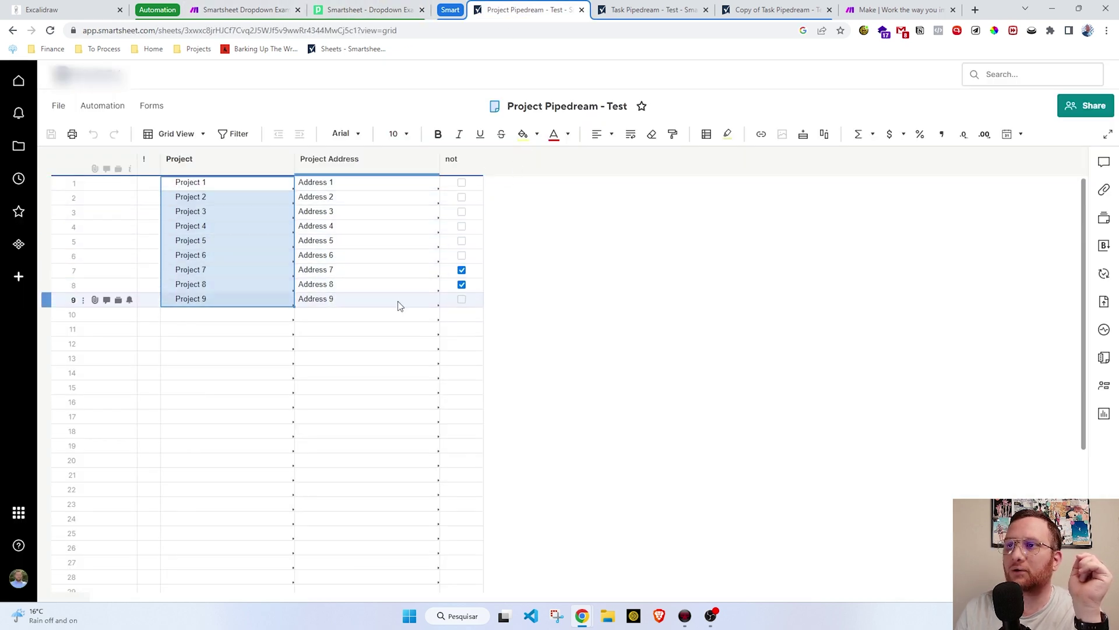
pyautogui.click(350, 10)
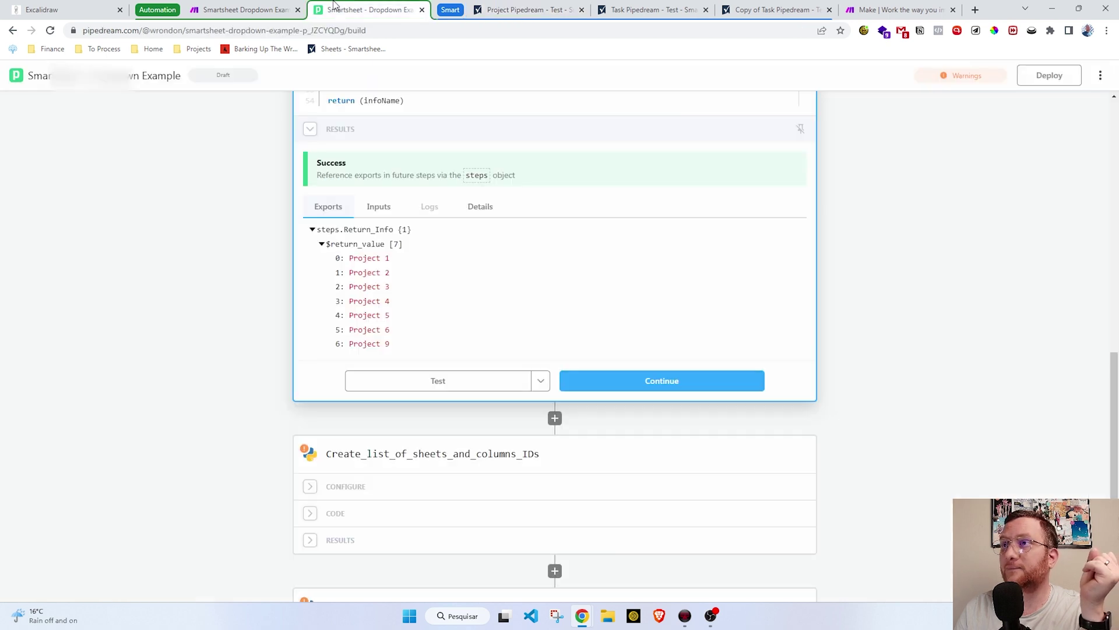
pyautogui.scroll(1, 367, 355)
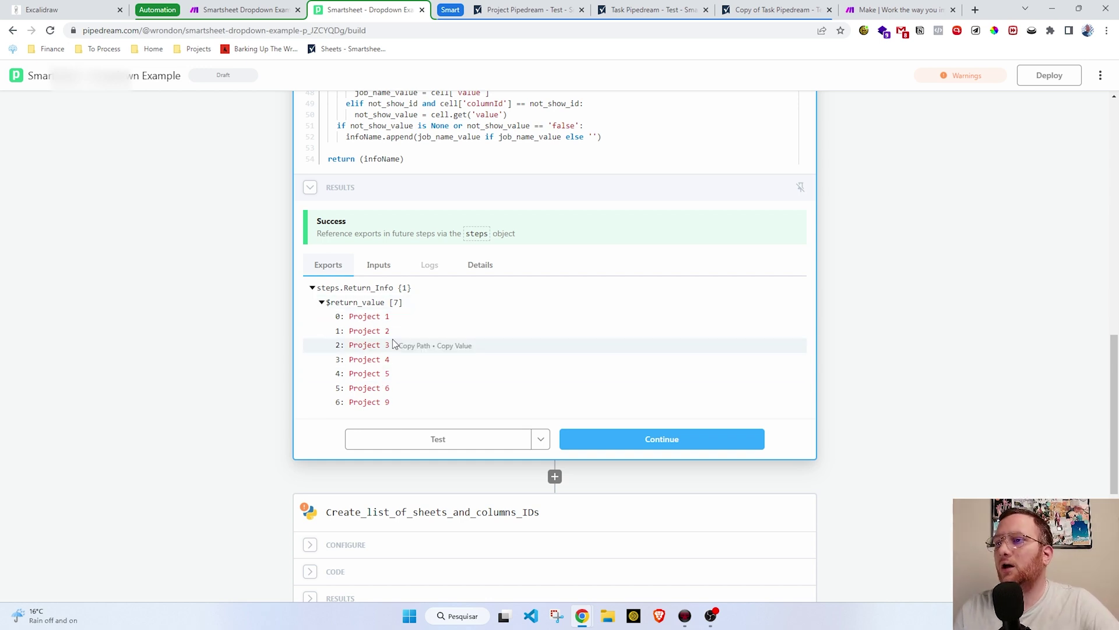
# - Expand the code of the Create_list_of_sheets_and_columns_IDs step and bring its CHANGE HERE section into view
pyautogui.scroll(-4, 392, 345)
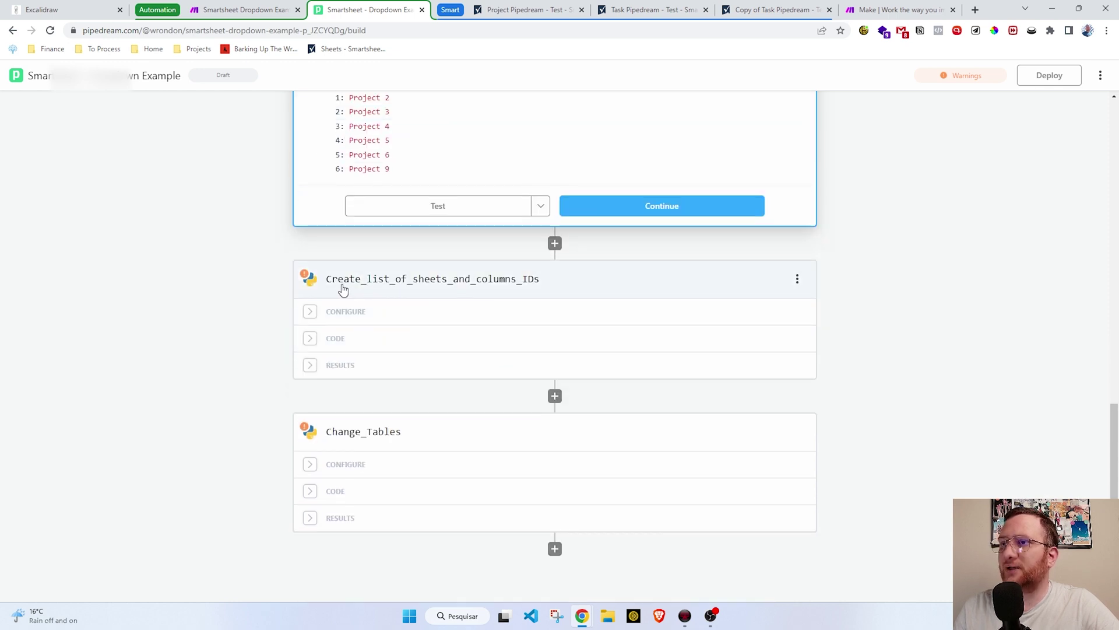
pyautogui.click(307, 344)
pyautogui.click(312, 292)
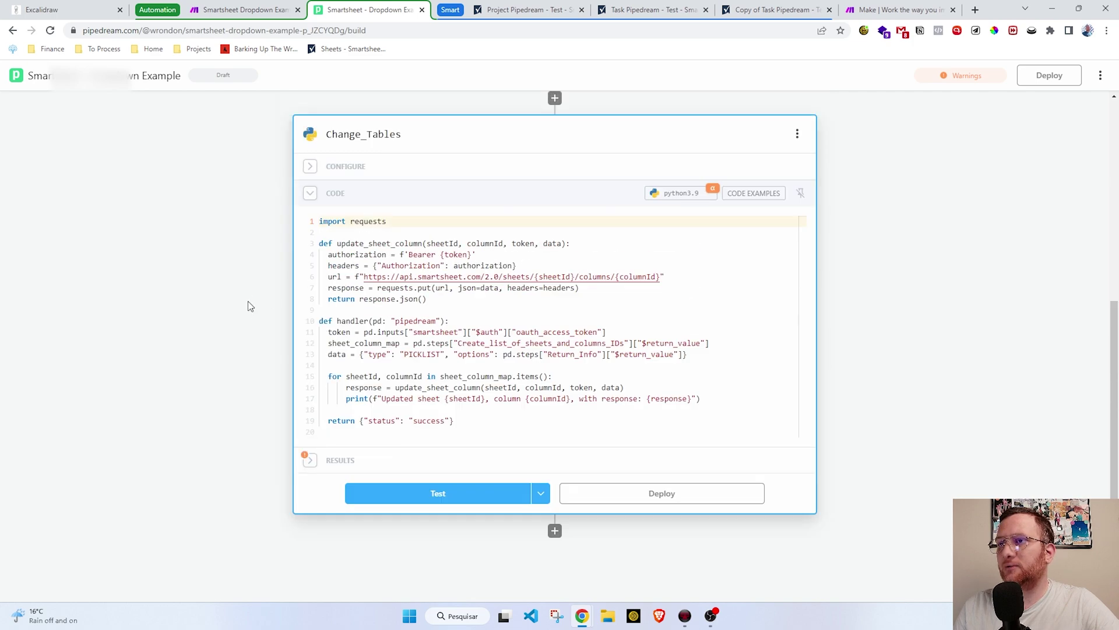
pyautogui.scroll(6, 252, 323)
pyautogui.click(309, 395)
pyautogui.scroll(-2, 257, 391)
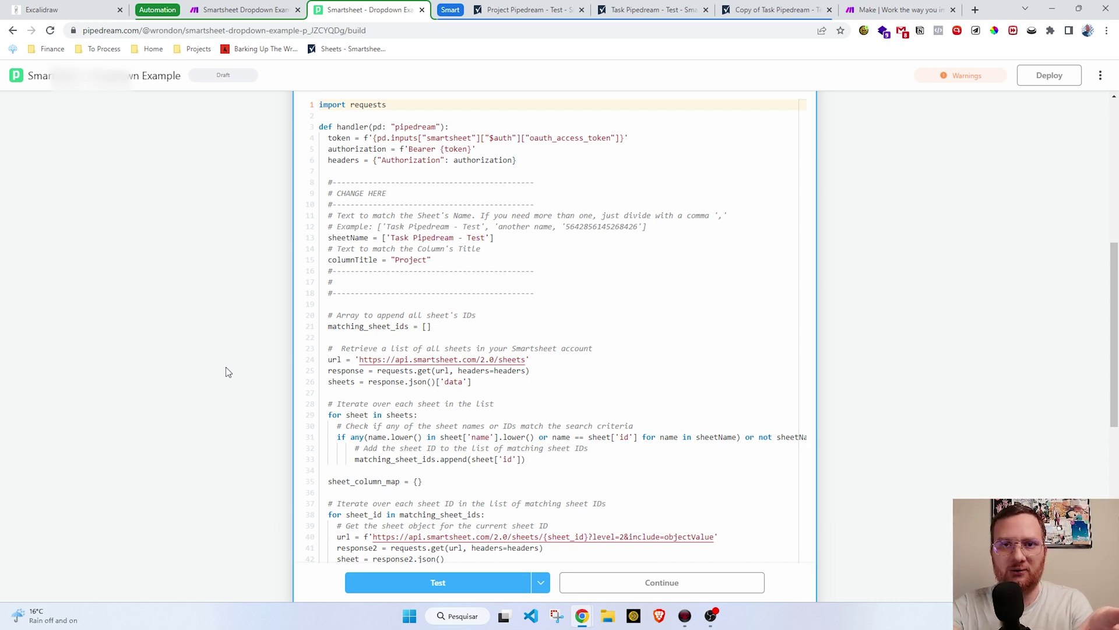
# - Review the Project Pipedream - Test, Task Pipedream - Test and Copy of Task Pipedream - Test 1 sheets in turn
pyautogui.click(525, 10)
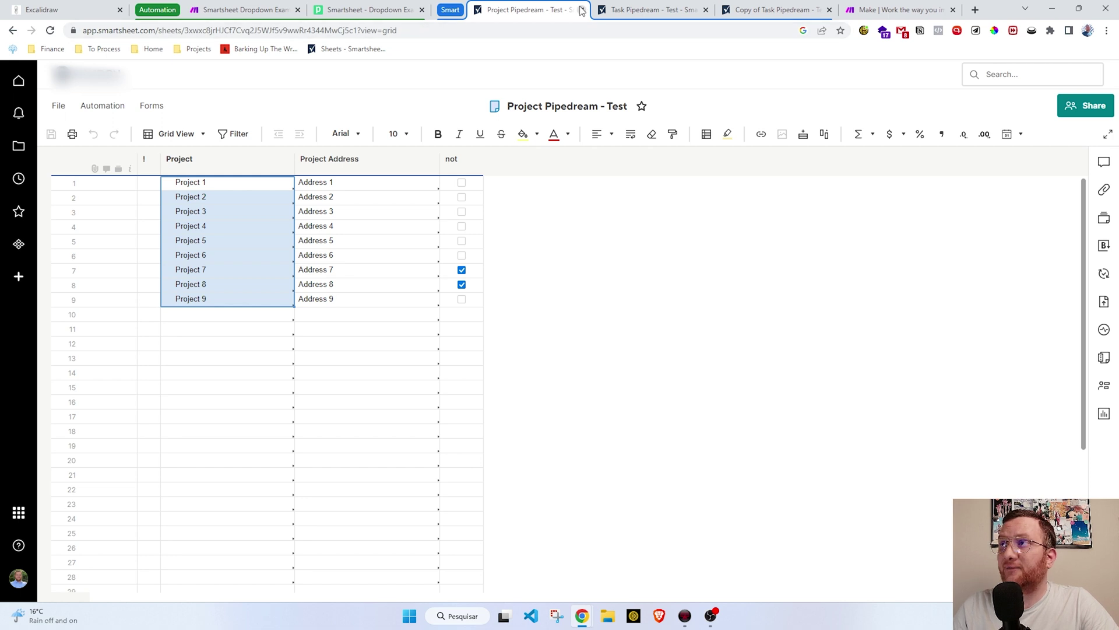
pyautogui.click(647, 6)
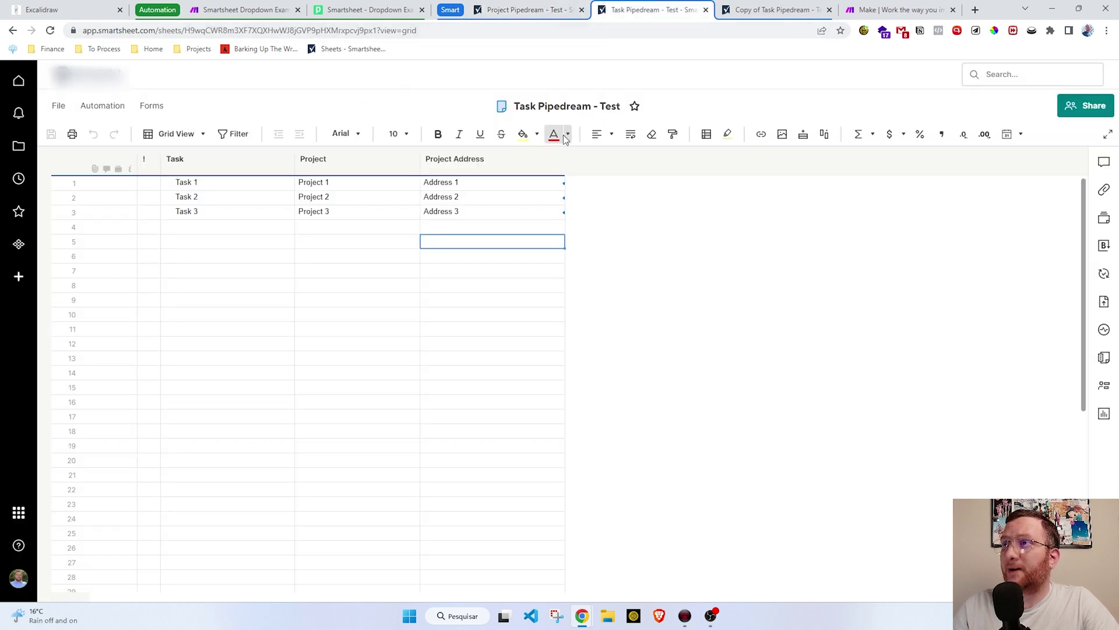
pyautogui.click(775, 9)
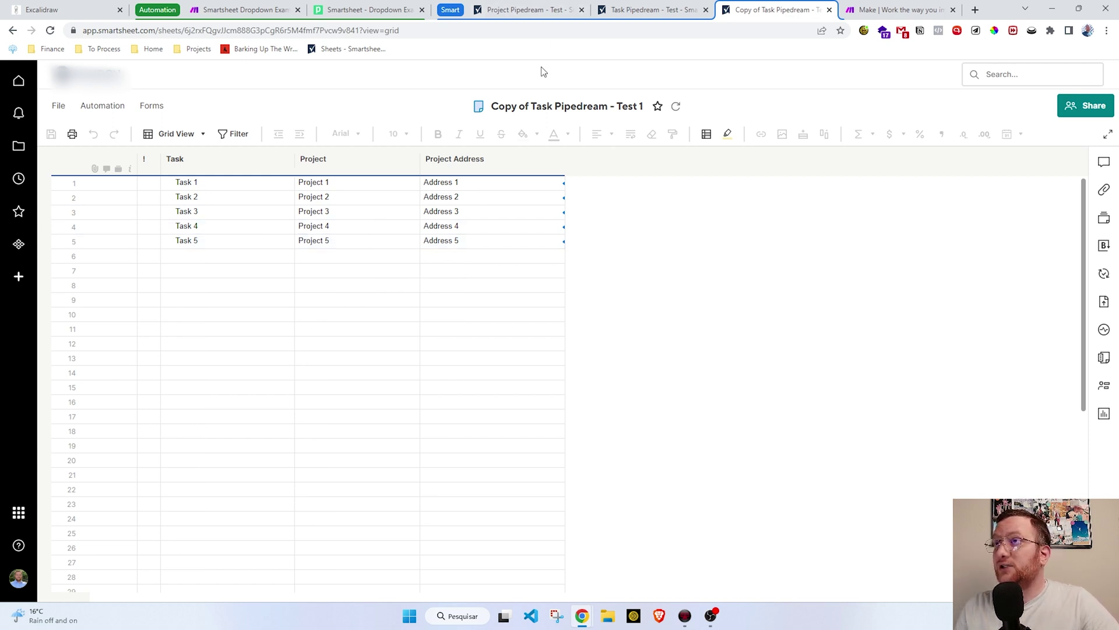
# - Return to the Pipedream workflow and point out the CHANGE HERE section in the Create_list_of_sheets_and_columns_IDs code
pyautogui.click(343, 6)
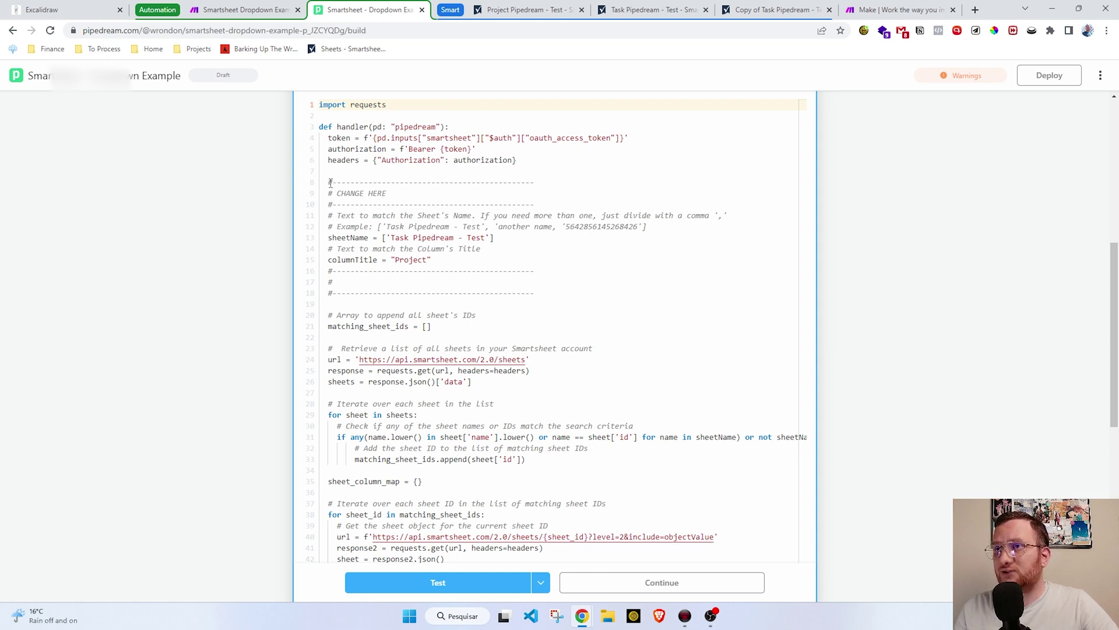
pyautogui.moveTo(330, 184); pyautogui.dragTo(492, 228)
pyautogui.click(405, 194)
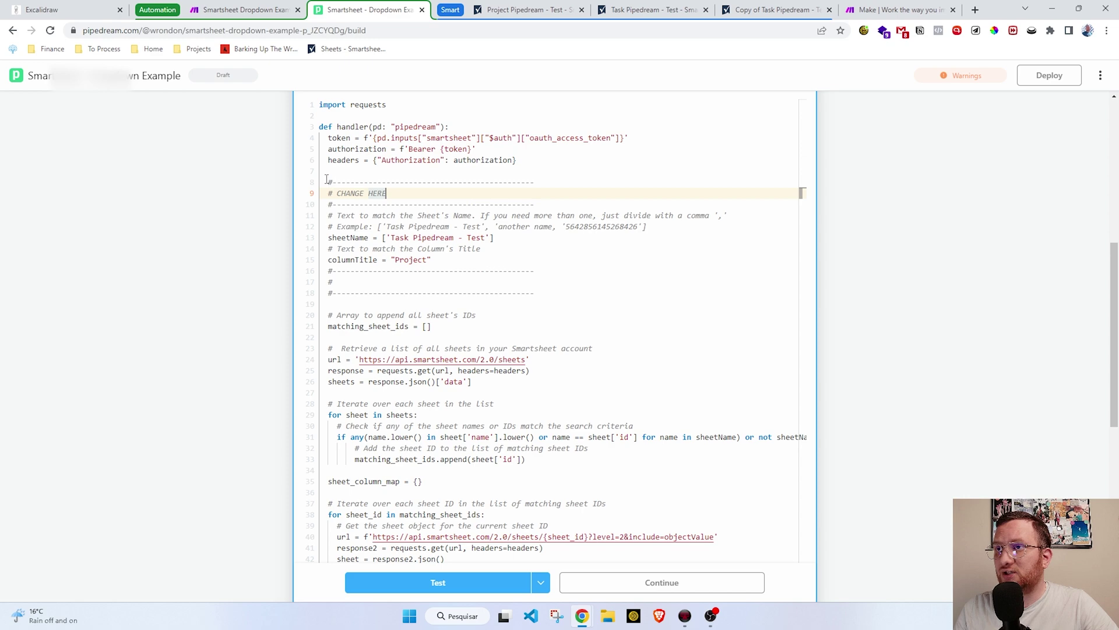
# - Expand the Return_Info code again and review the column_name_title and not_show_title settings in its CHANGE HERE section
pyautogui.scroll(7, 327, 179)
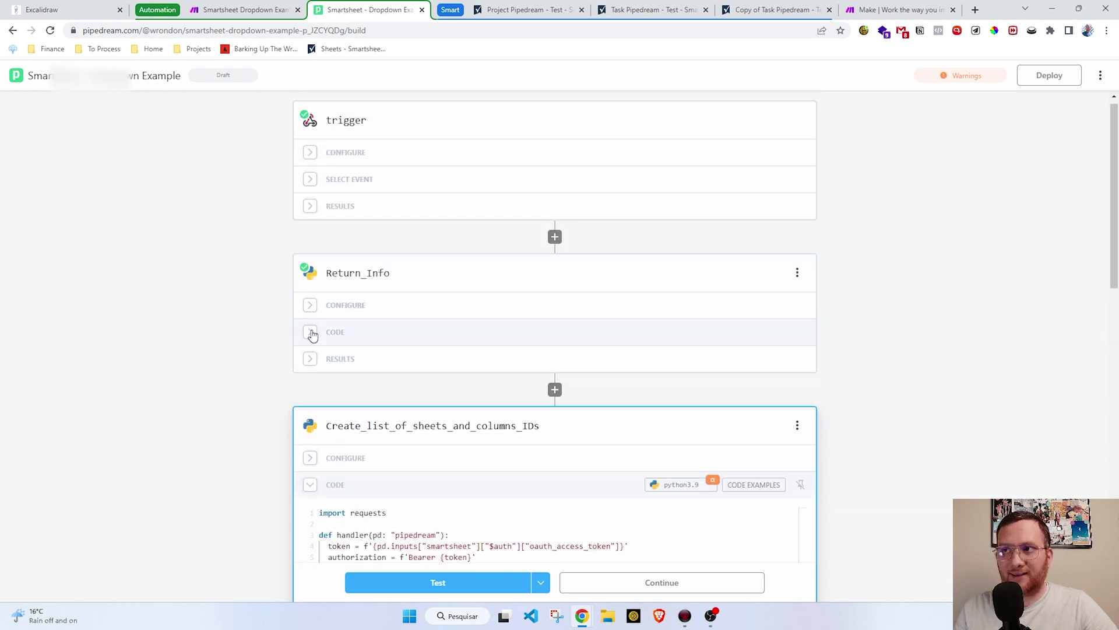
pyautogui.click(310, 332)
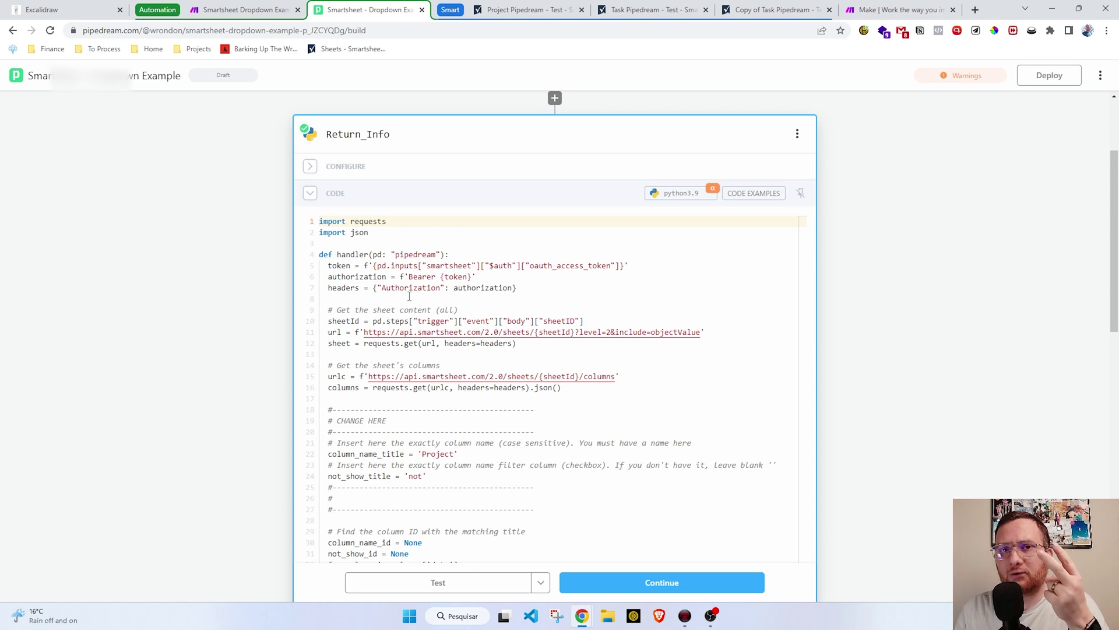
pyautogui.scroll(-2, 409, 296)
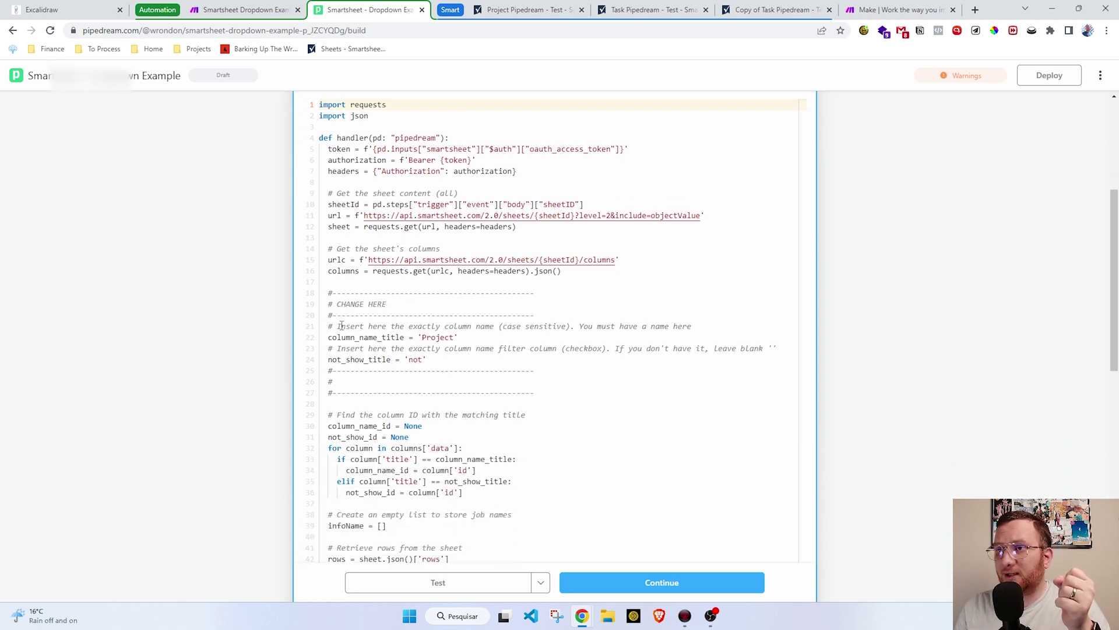
pyautogui.moveTo(329, 302); pyautogui.dragTo(465, 319)
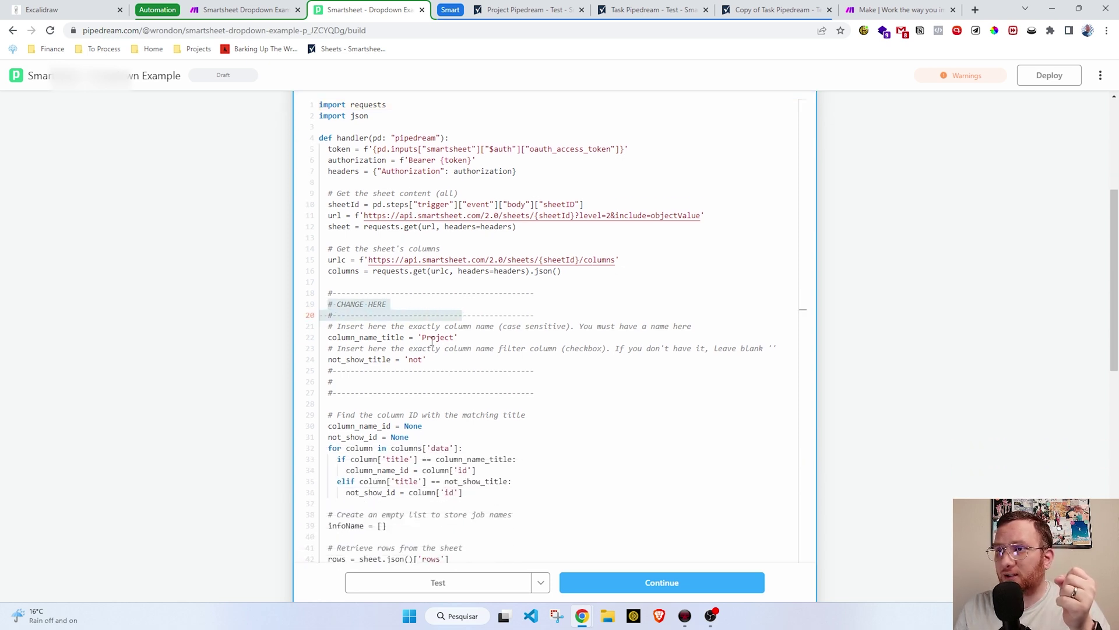
pyautogui.click(441, 338)
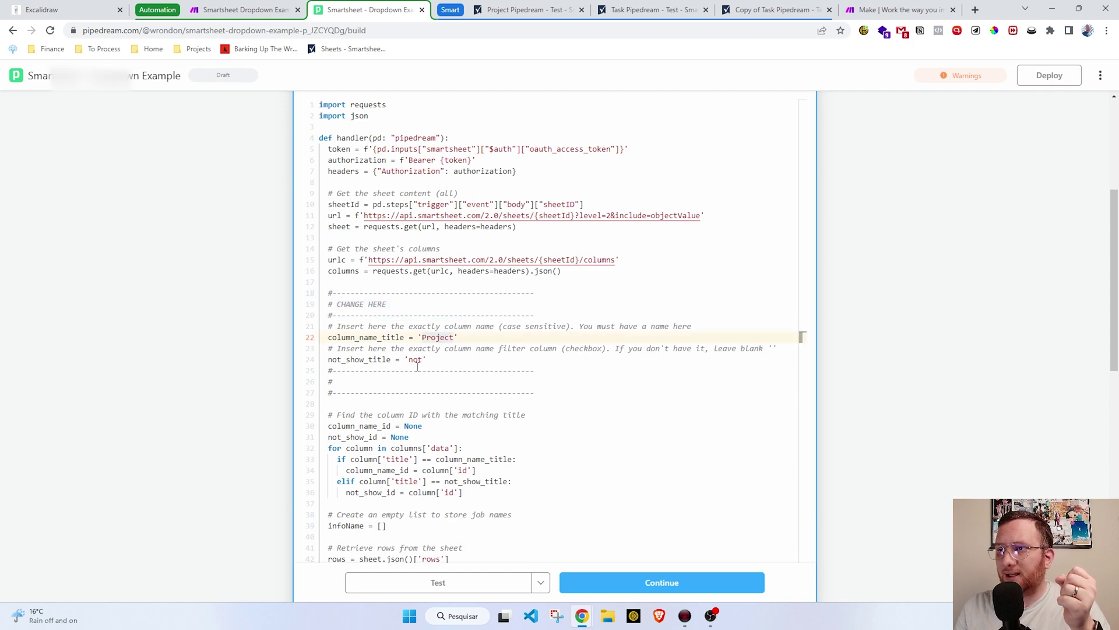
pyautogui.click(418, 360)
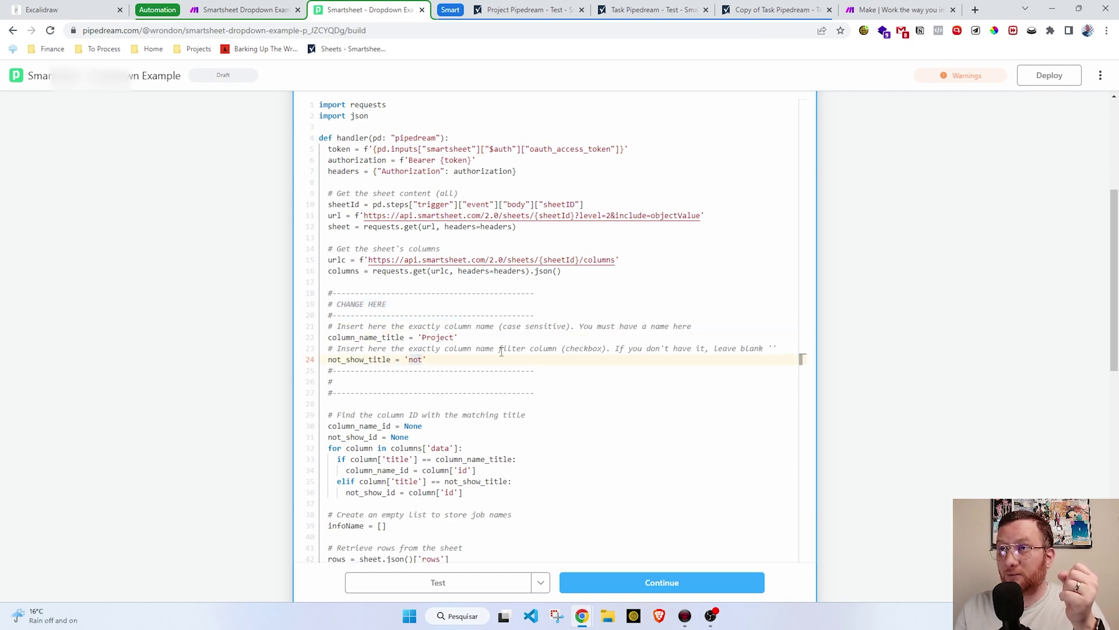
# - Collapse the Return_Info code and expand the code of the Create_list_of_sheets_and_columns_IDs step
pyautogui.scroll(4, 424, 313)
pyautogui.click(309, 317)
pyautogui.scroll(-3, 316, 339)
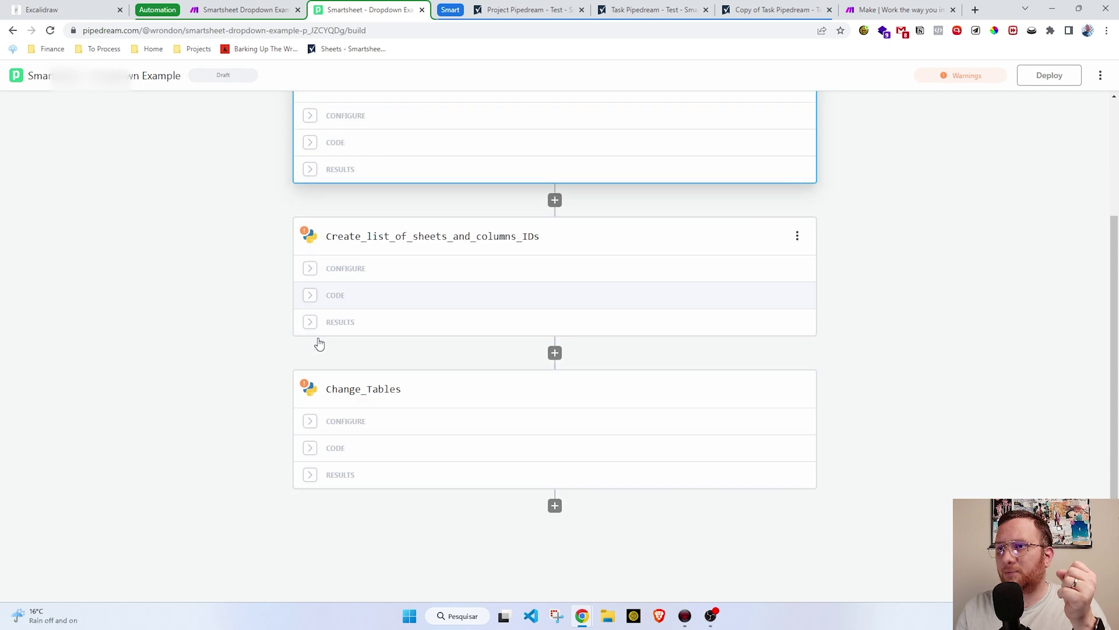
pyautogui.click(310, 289)
pyautogui.scroll(-3, 474, 335)
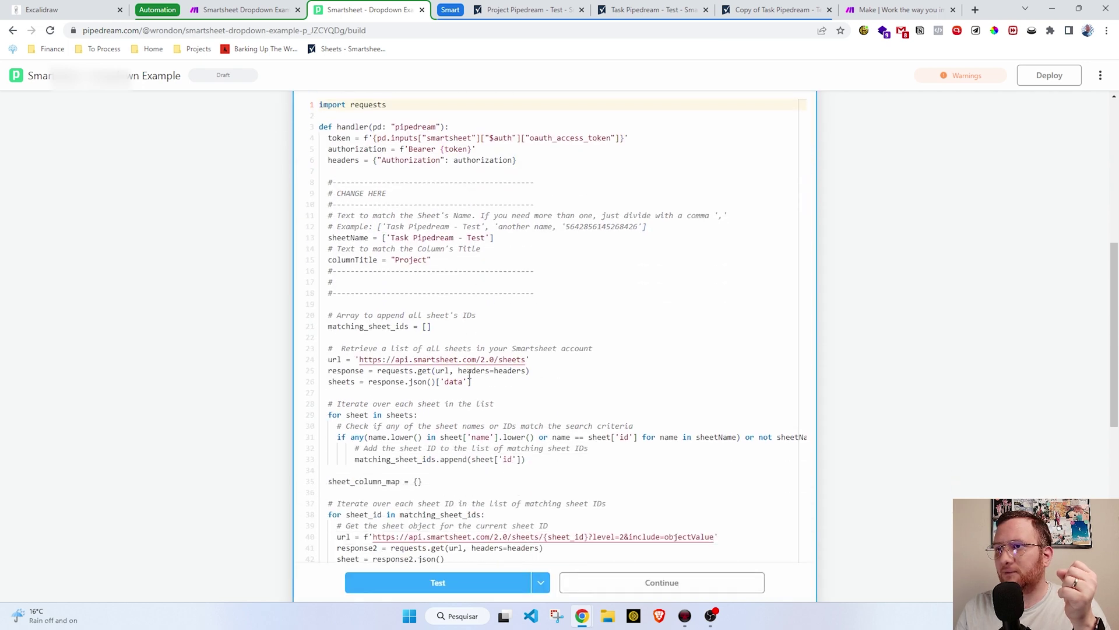
# - Examine the sheetName setting and its 'Task Pipedream - Test' value in the Create_list_of_sheets_and_columns_IDs code
pyautogui.scroll(-2, 429, 368)
pyautogui.scroll(2, 394, 275)
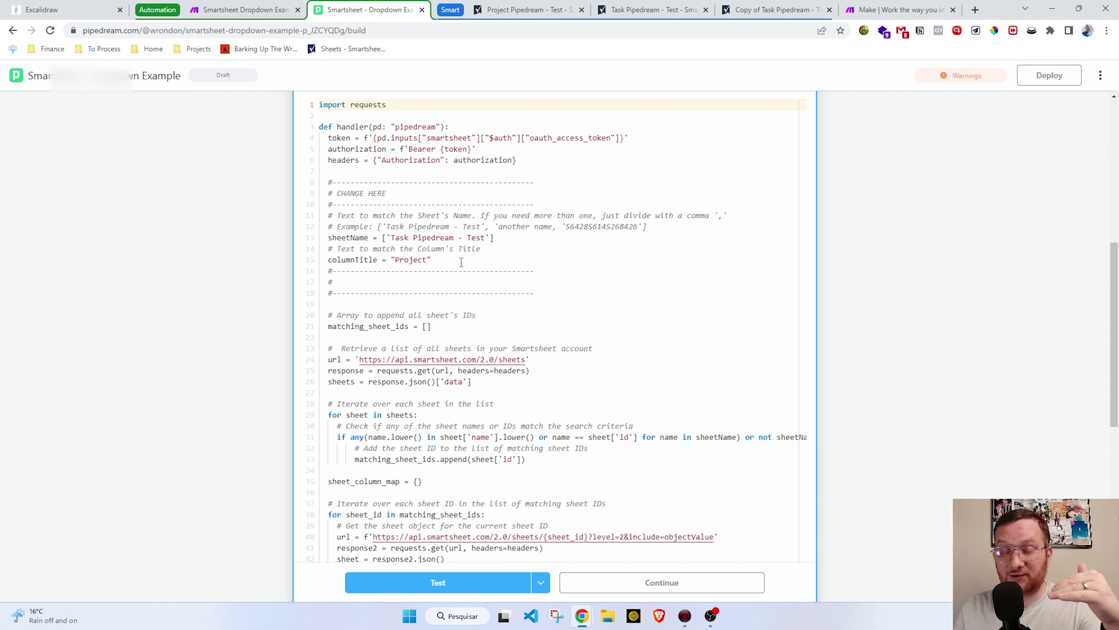
pyautogui.scroll(1, 421, 284)
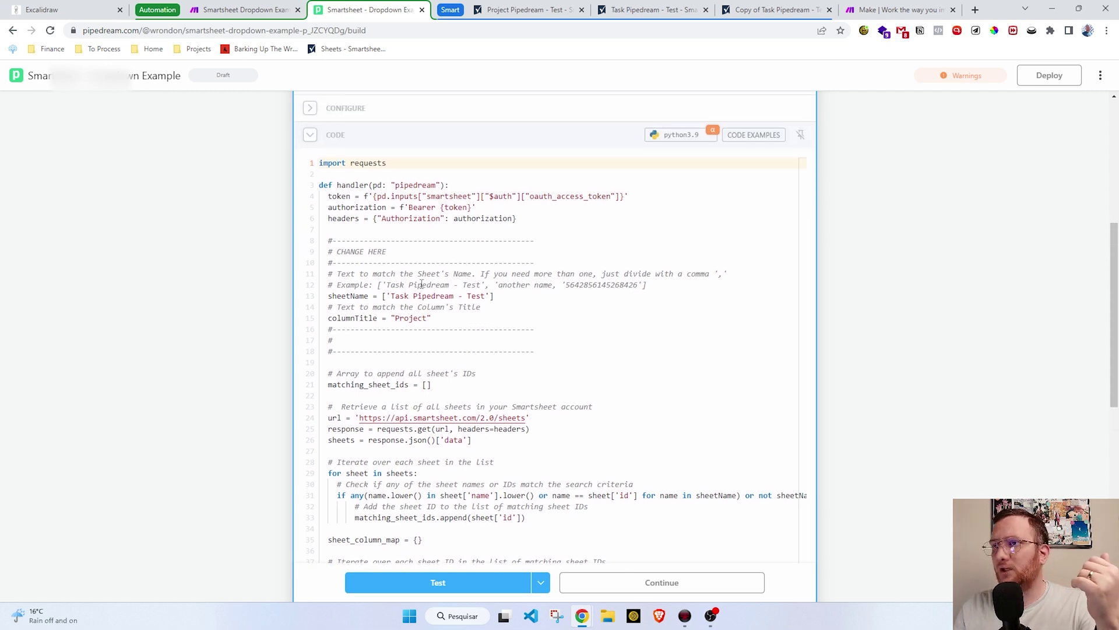
pyautogui.click(347, 295)
pyautogui.moveTo(391, 296); pyautogui.dragTo(485, 297)
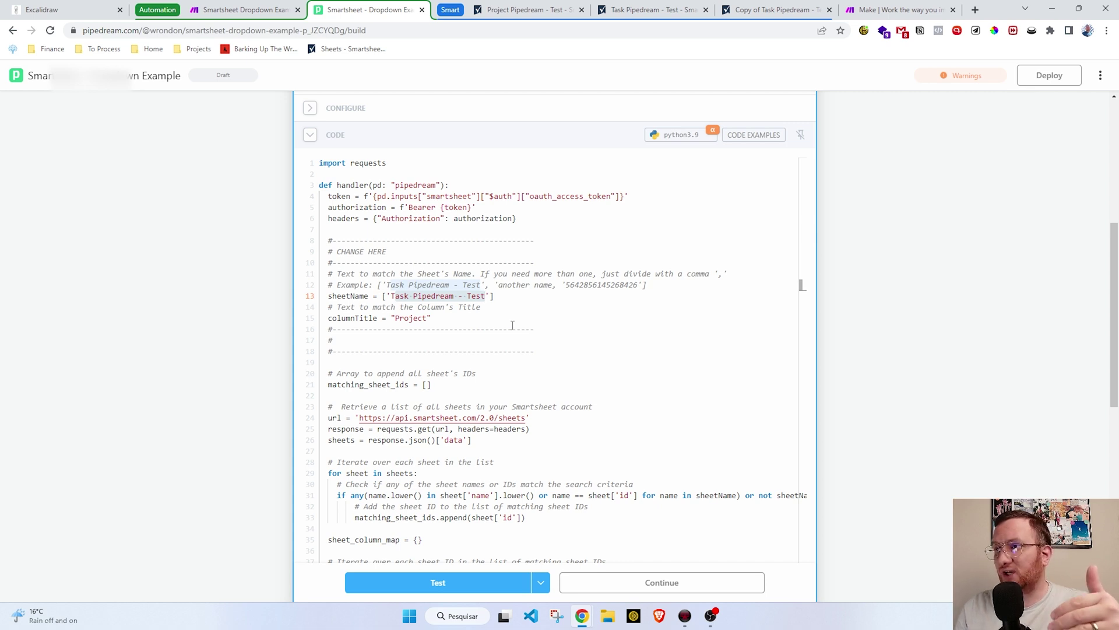
pyautogui.press('Down')
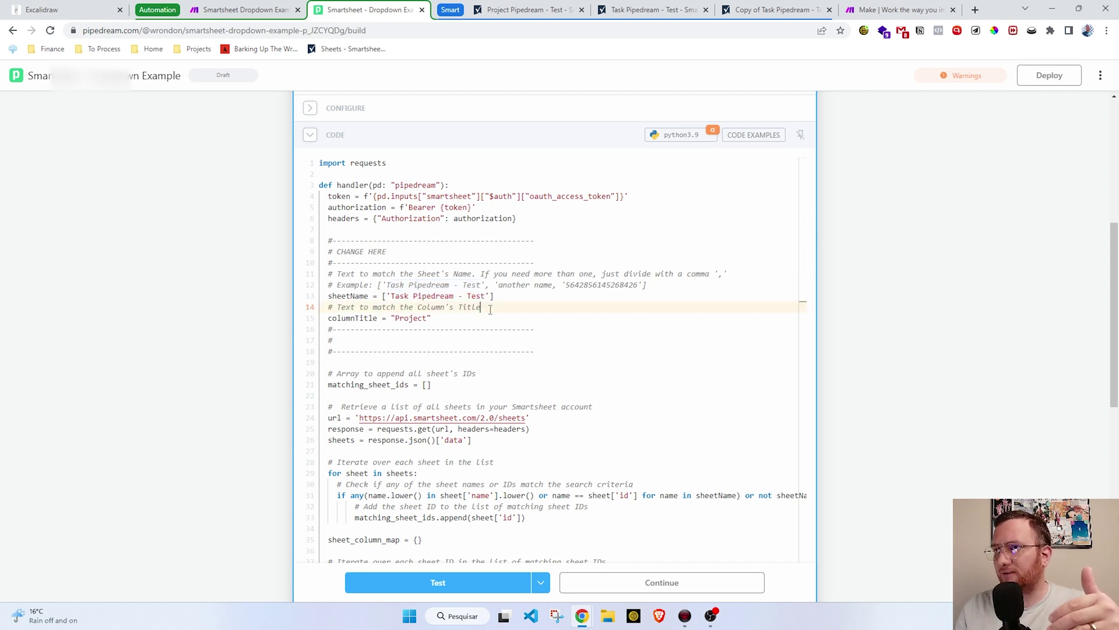
# - Test the Create_list_of_sheets_and_columns_IDs step with sheetName 'Task Pipedream - Test' and columnTitle "Project"
pyautogui.click(393, 298)
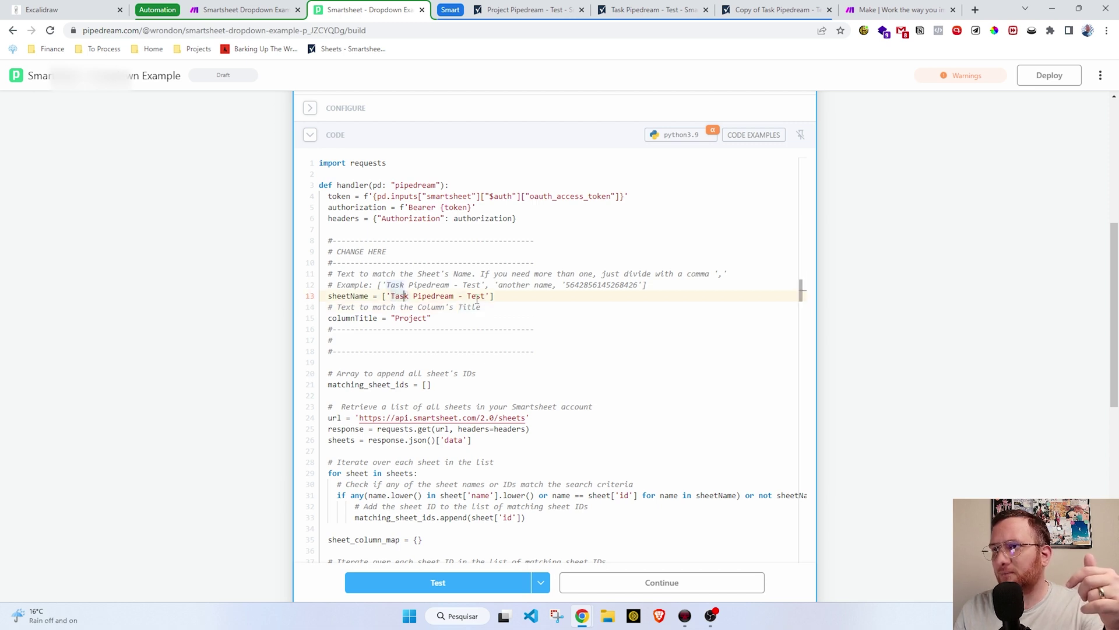
pyautogui.click(400, 308)
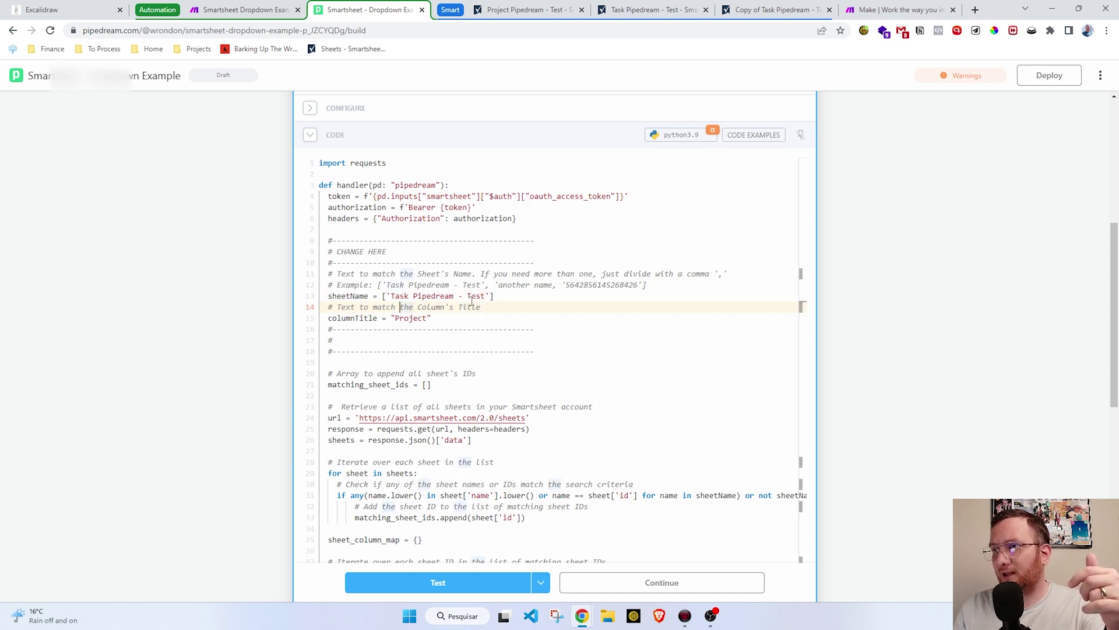
pyautogui.scroll(1, 408, 574)
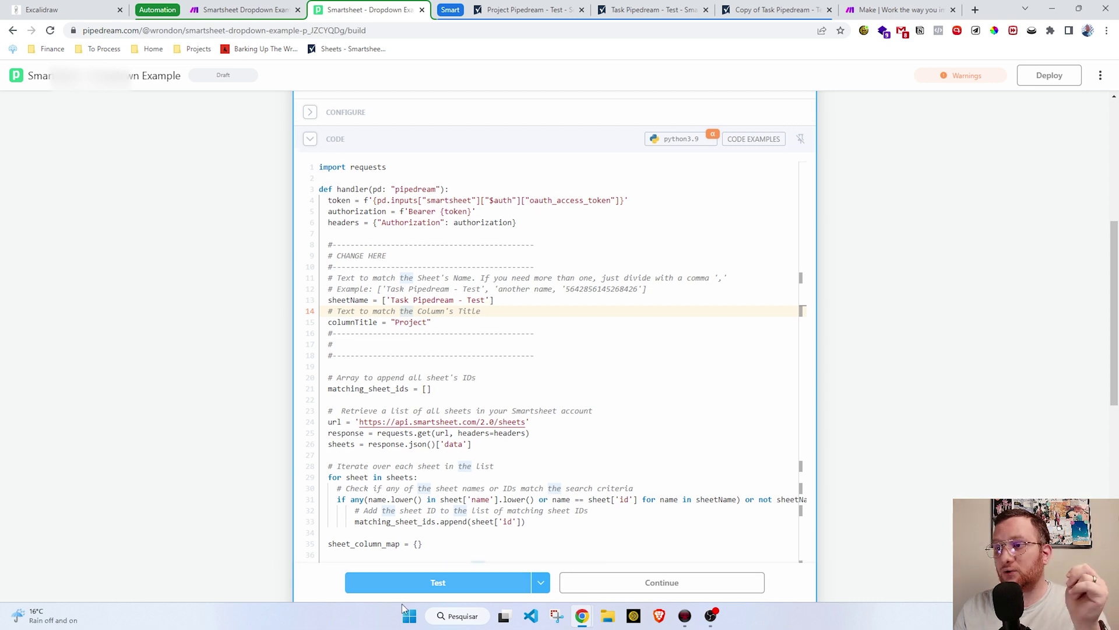
pyautogui.scroll(-2, 479, 502)
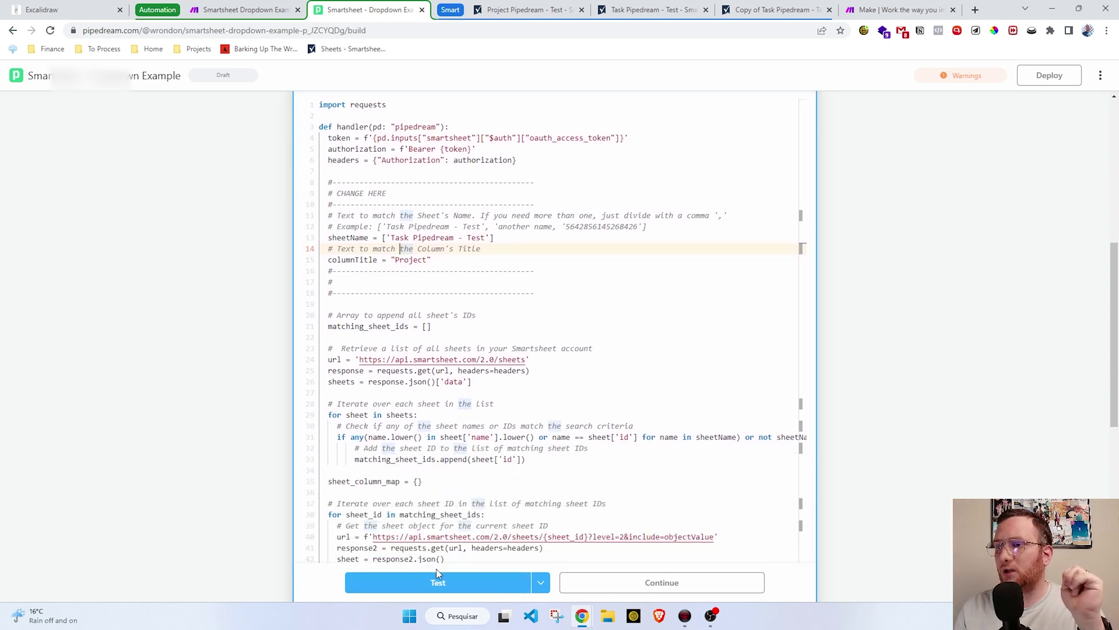
pyautogui.click(432, 583)
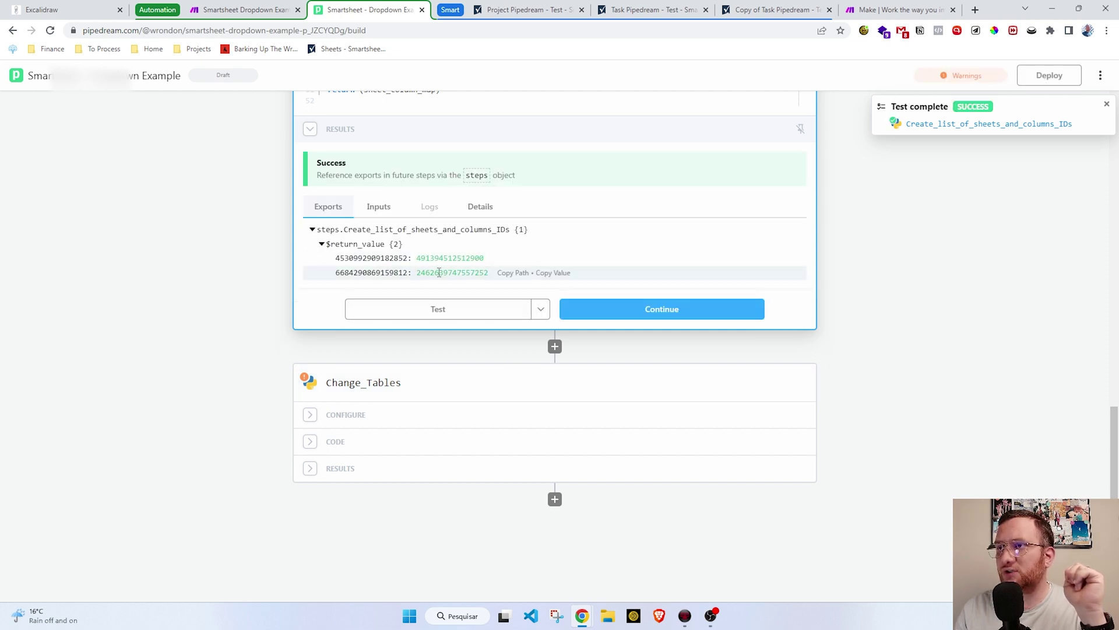
# - Compare the sheetName value with the titles of the two task sheets in Smartsheet, and return to the Pipedream workflow
pyautogui.scroll(8, 439, 272)
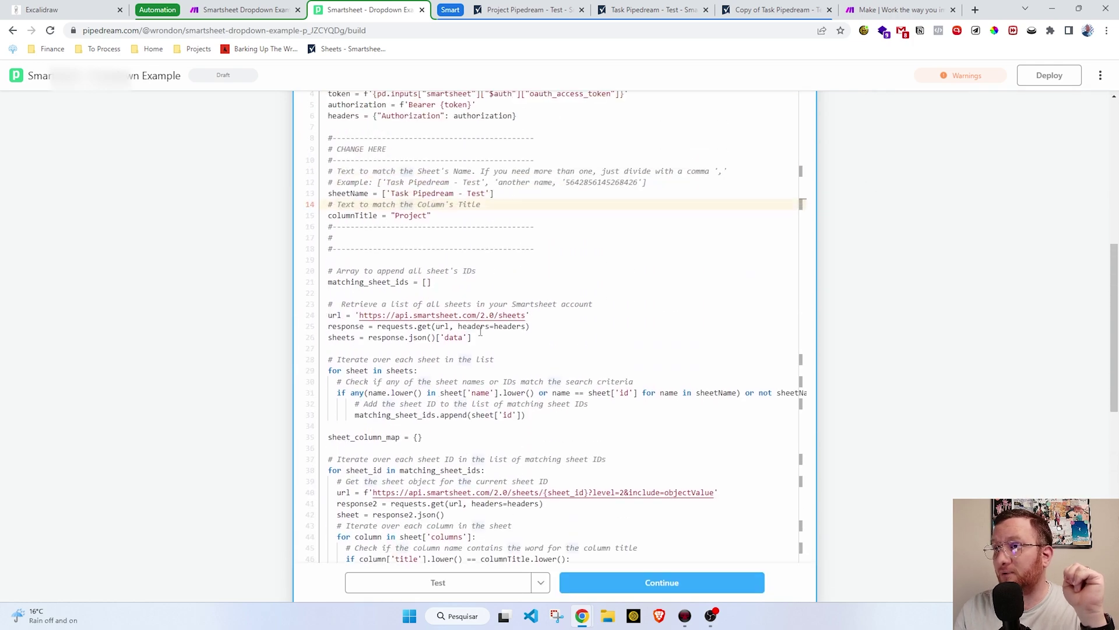
pyautogui.scroll(3, 417, 322)
pyautogui.moveTo(391, 369); pyautogui.dragTo(485, 370)
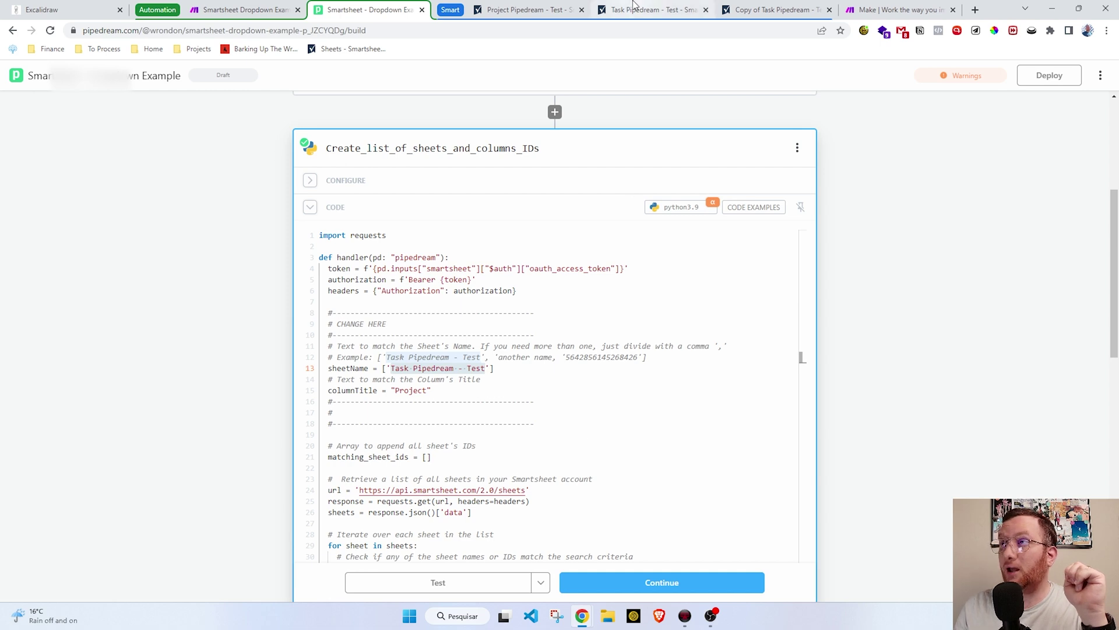
pyautogui.click(633, 6)
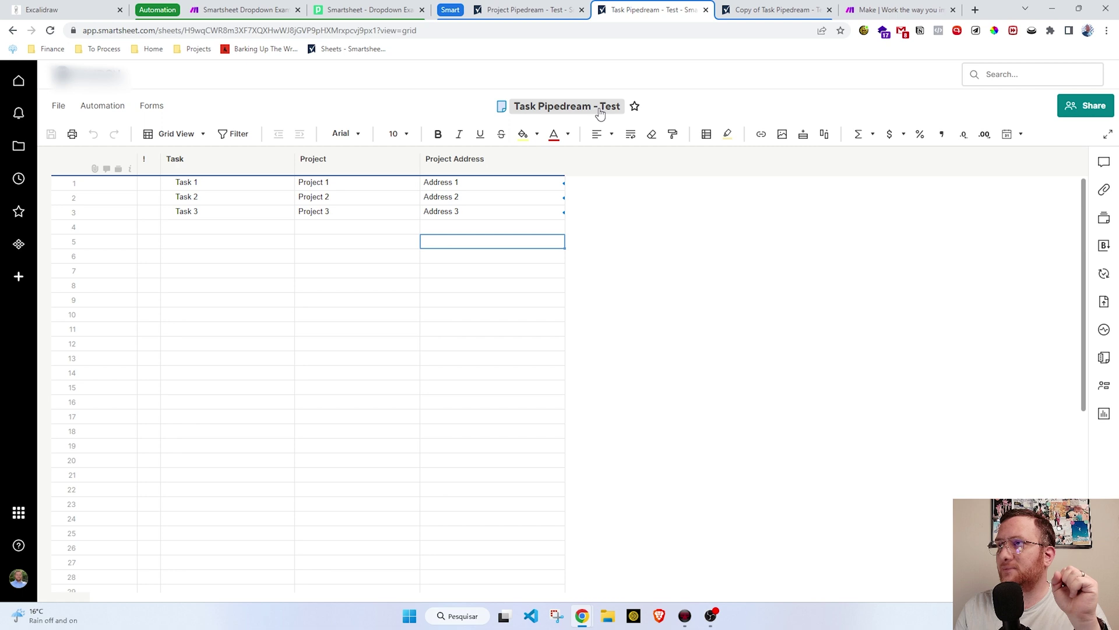
pyautogui.hotkey('ctrl', 'Tab')
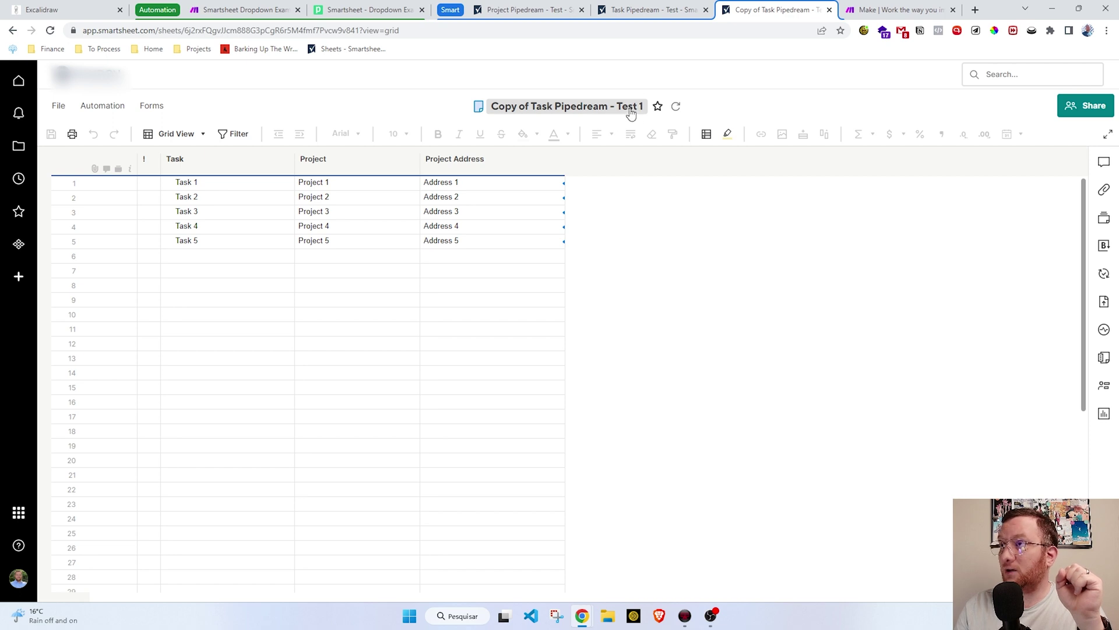
pyautogui.click(634, 7)
pyautogui.click(551, 8)
pyautogui.click(378, 7)
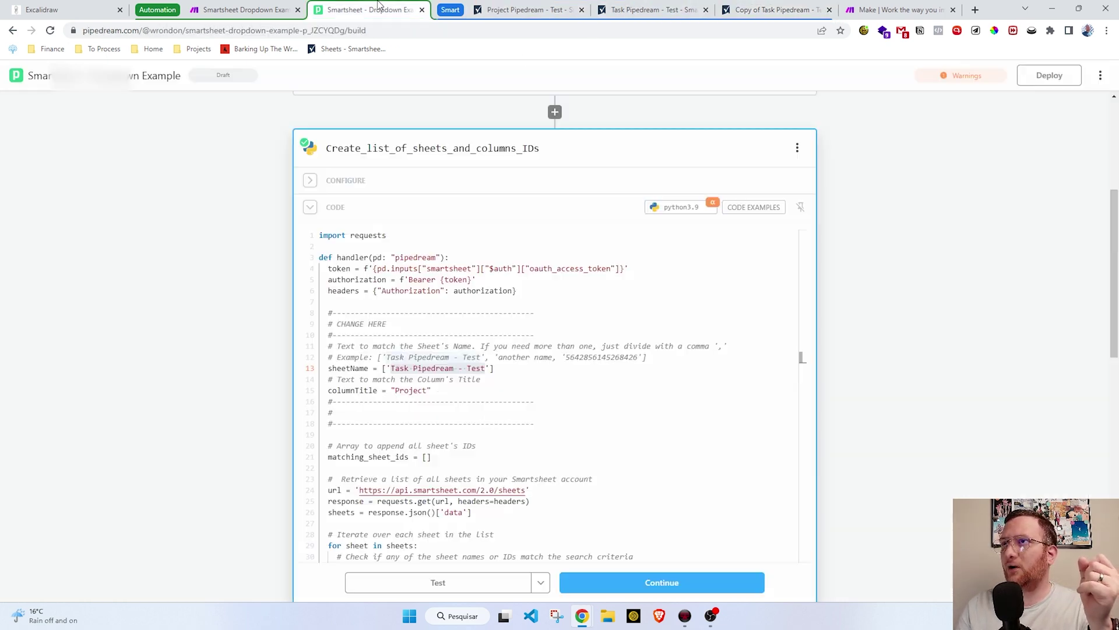
# - Point out the sheet ID in the example comment and view the Sheet ID in the Project Pipedream - Test sheet's properties
pyautogui.click(521, 372)
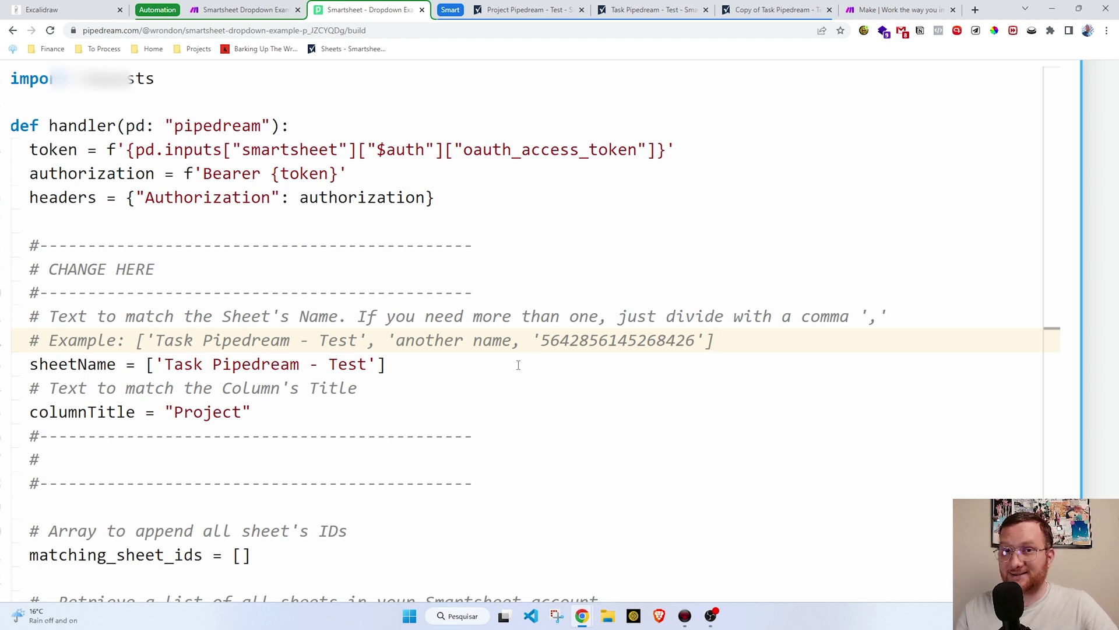
pyautogui.click(571, 340)
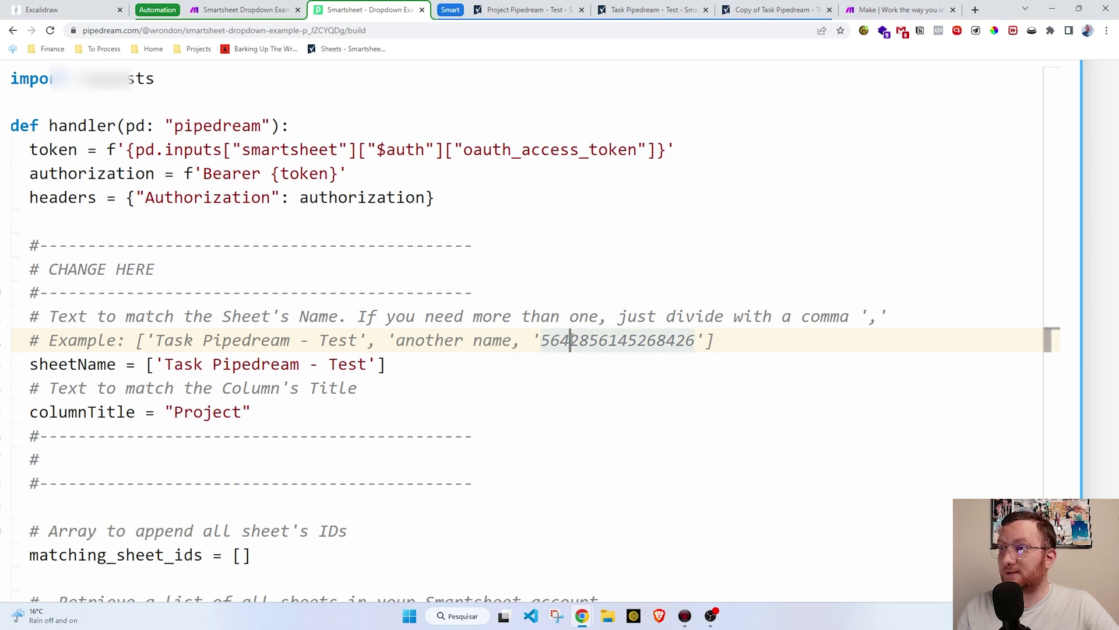
pyautogui.click(525, 10)
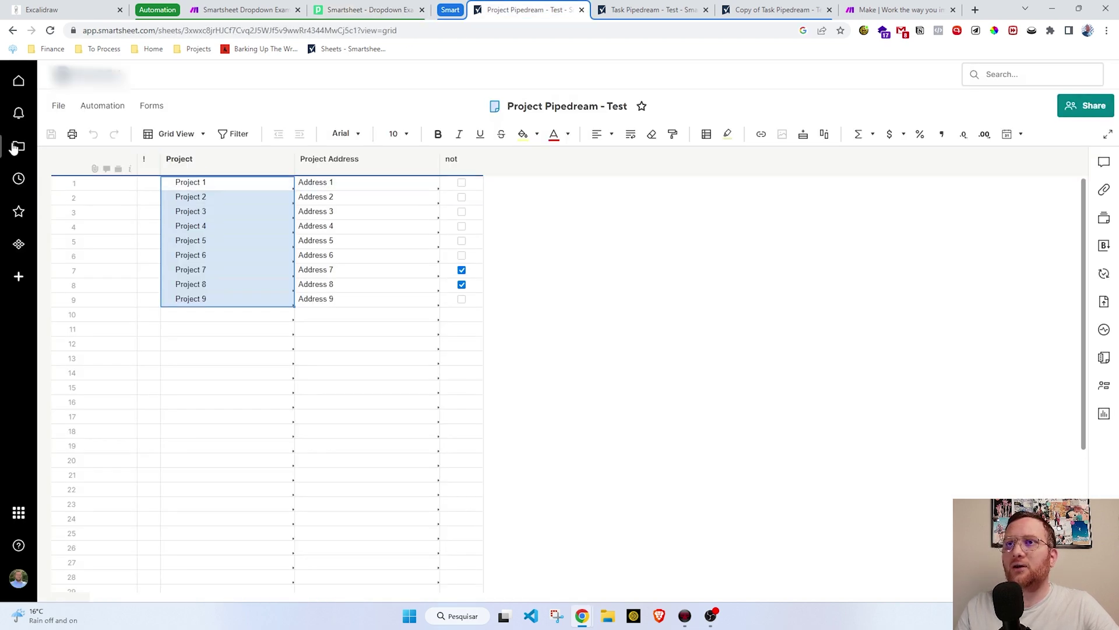
pyautogui.click(59, 106)
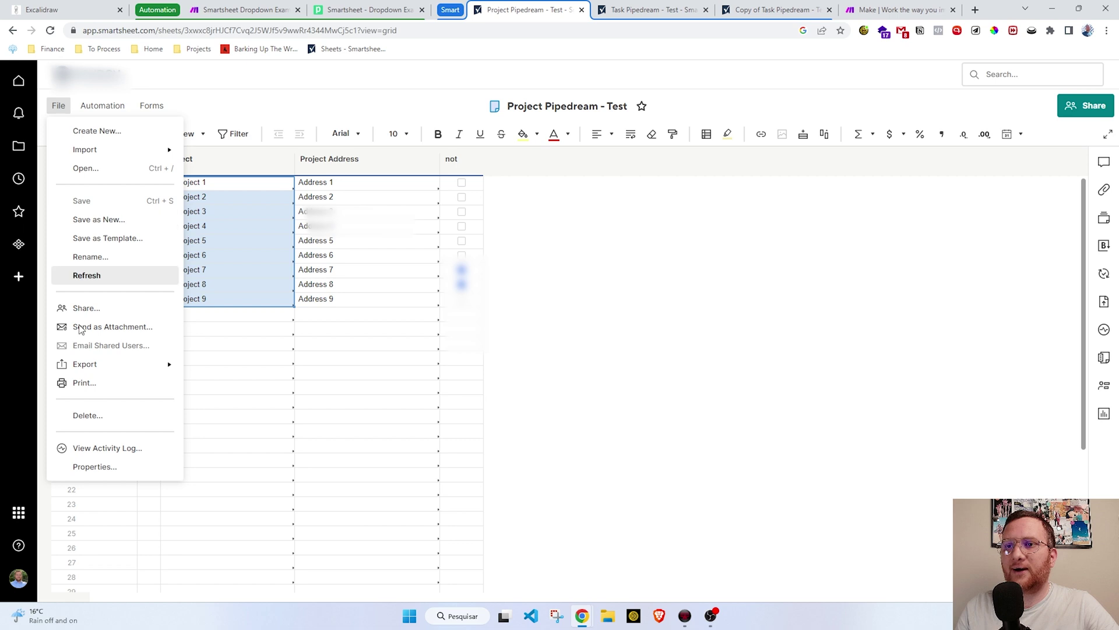
pyautogui.click(125, 473)
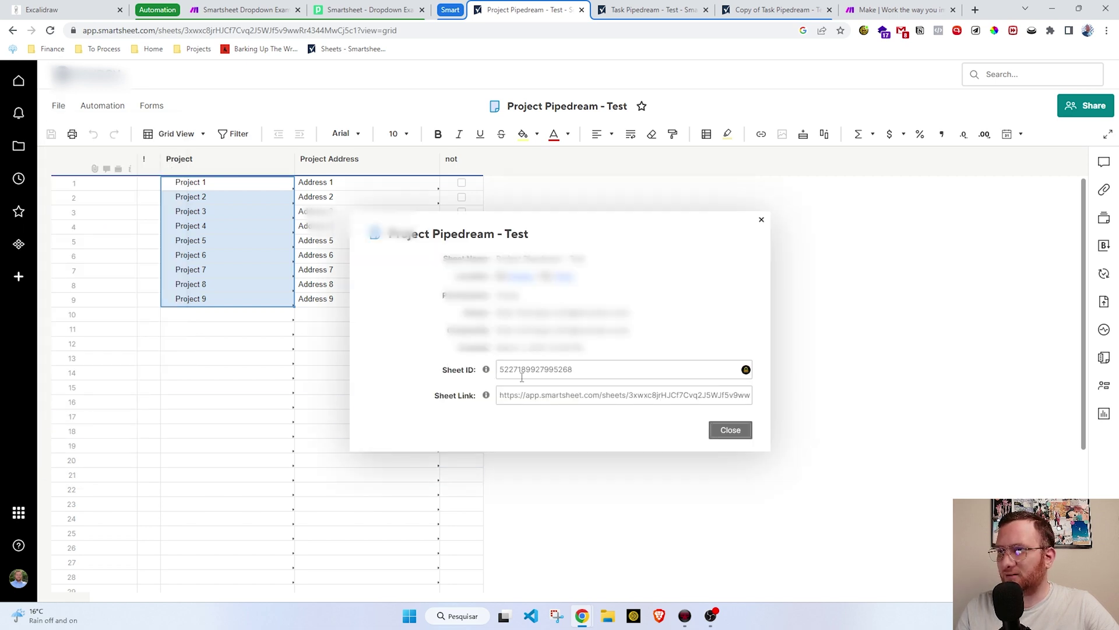
pyautogui.click(761, 221)
pyautogui.click(361, 10)
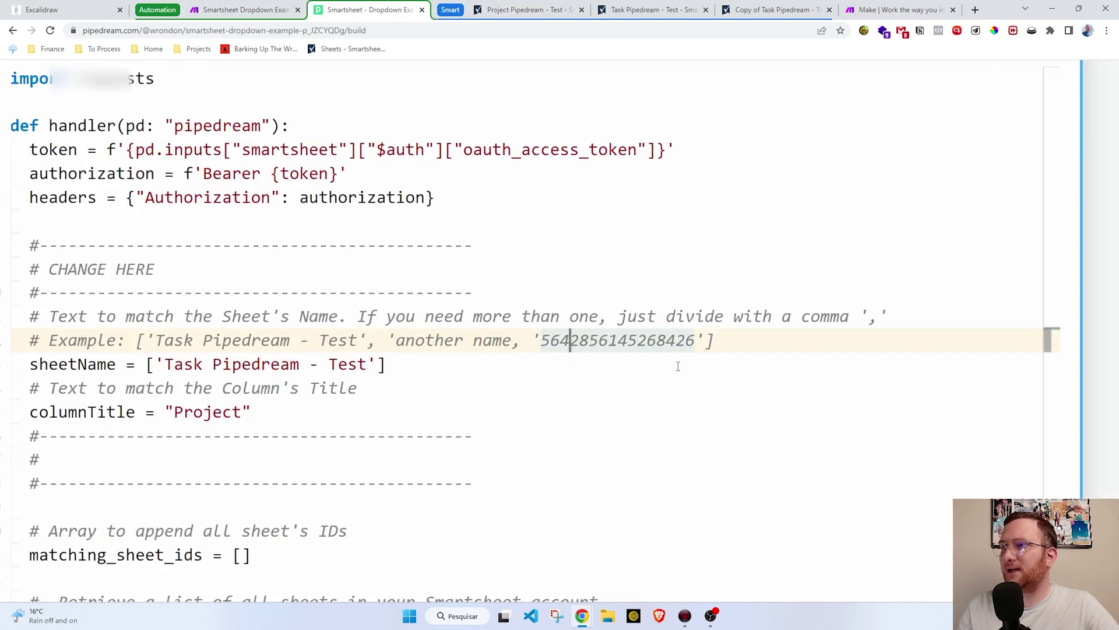
pyautogui.click(706, 340)
pyautogui.write(',')
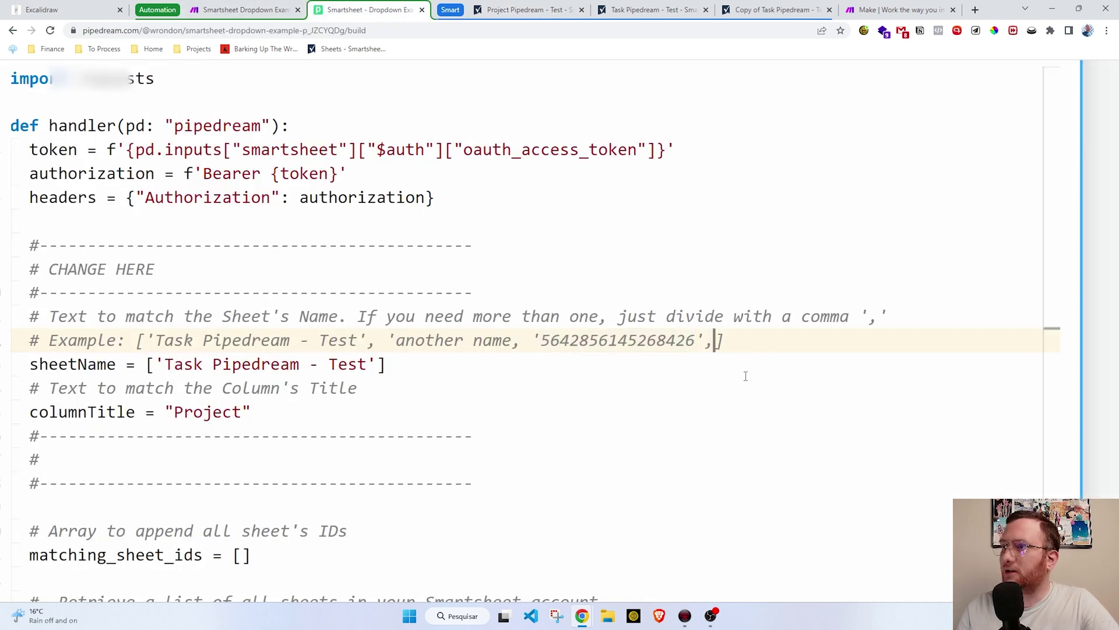
pyautogui.press('BackSpace')
pyautogui.press('BackSpace')
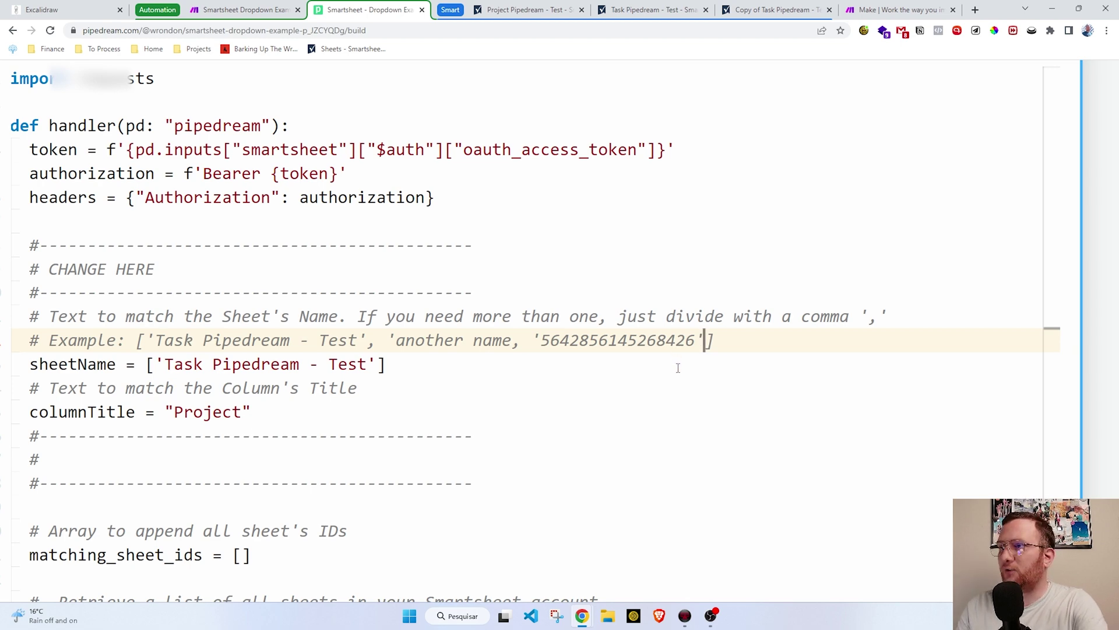
# - Try adding 'another name' as a second, comma-separated entry in the sheetName list
pyautogui.moveTo(28, 368); pyautogui.dragTo(149, 356)
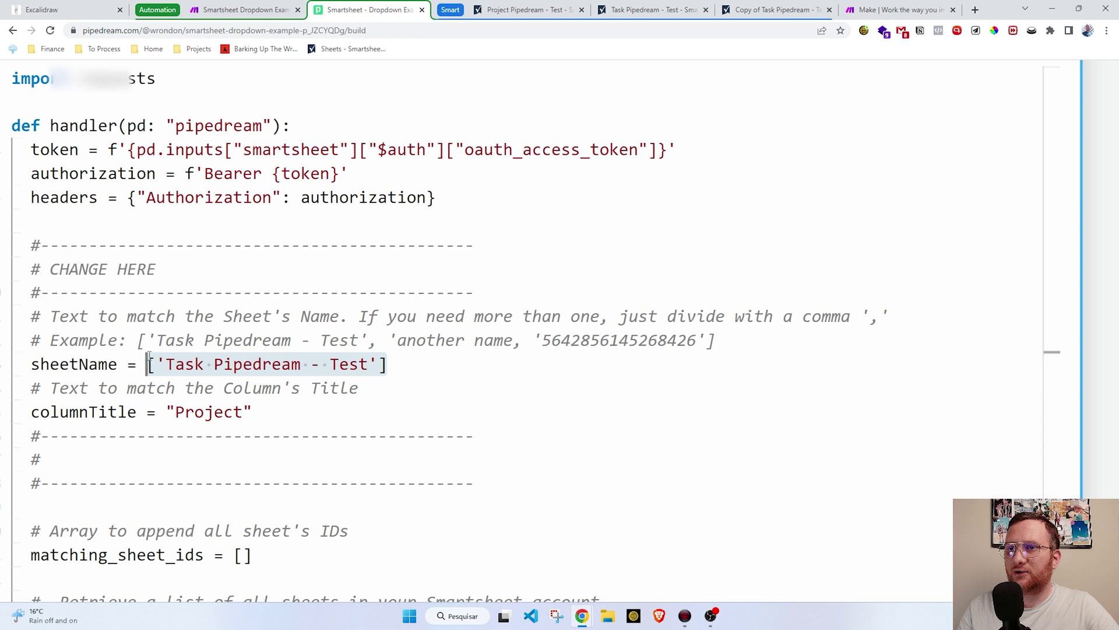
pyautogui.click(382, 364)
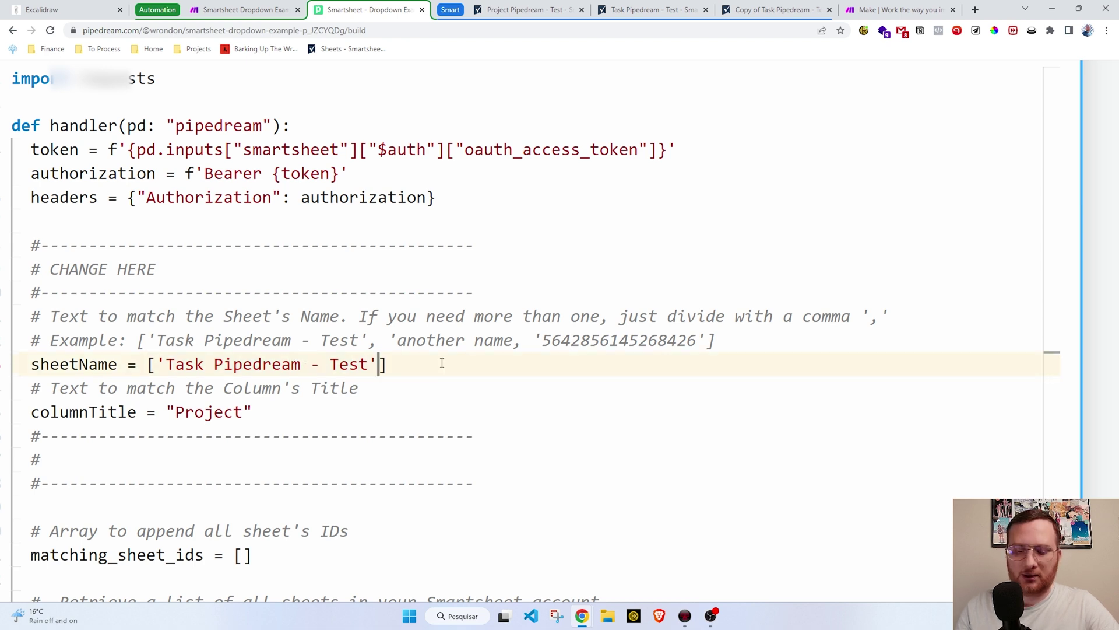
pyautogui.write(',')
pyautogui.write(" '")
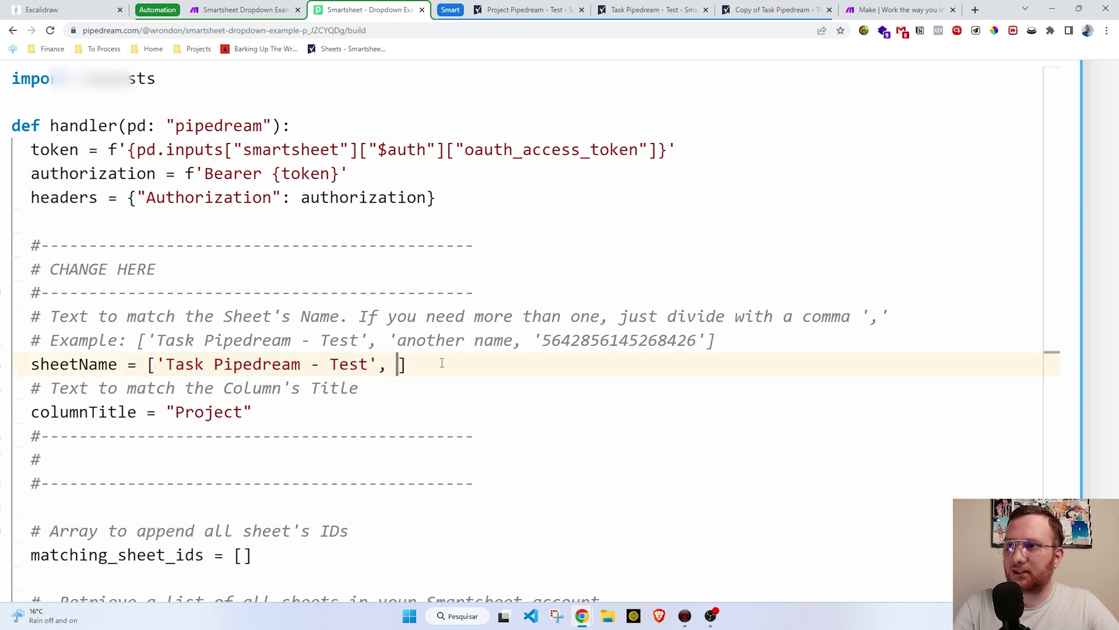
pyautogui.write('another name')
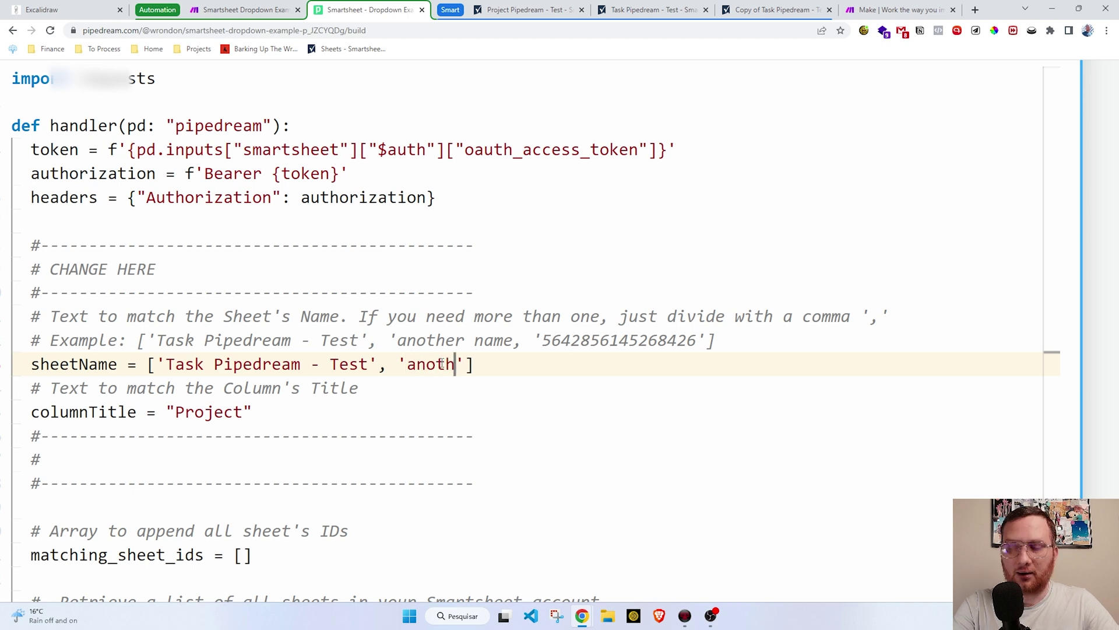
# - Remove the 'another name' entry so that sheetName holds only 'Task Pipedream - Test'
pyautogui.press('BackSpace')
pyautogui.press('BackSpace')
pyautogui.press('BackSpace')
pyautogui.press('BackSpace')
pyautogui.press('BackSpace')
pyautogui.press('BackSpace')
pyautogui.press('BackSpace')
pyautogui.press('BackSpace')
pyautogui.press('BackSpace')
pyautogui.press('BackSpace')
pyautogui.press('BackSpace')
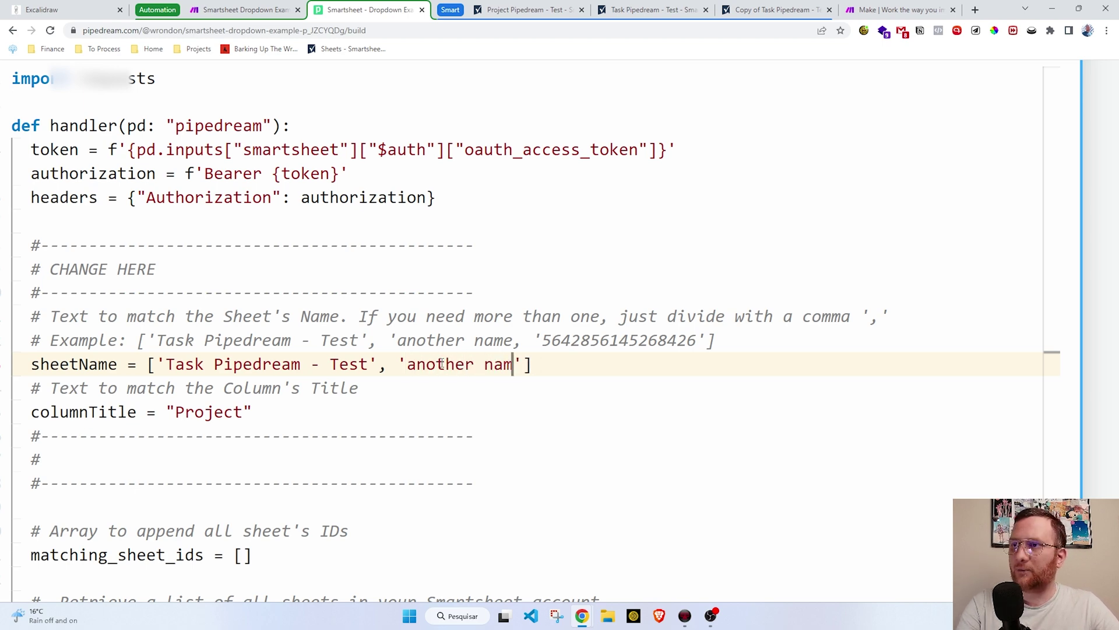
pyautogui.press('BackSpace')
pyautogui.press('BackSpace')
pyautogui.press('BackSpace')
pyautogui.press('BackSpace')
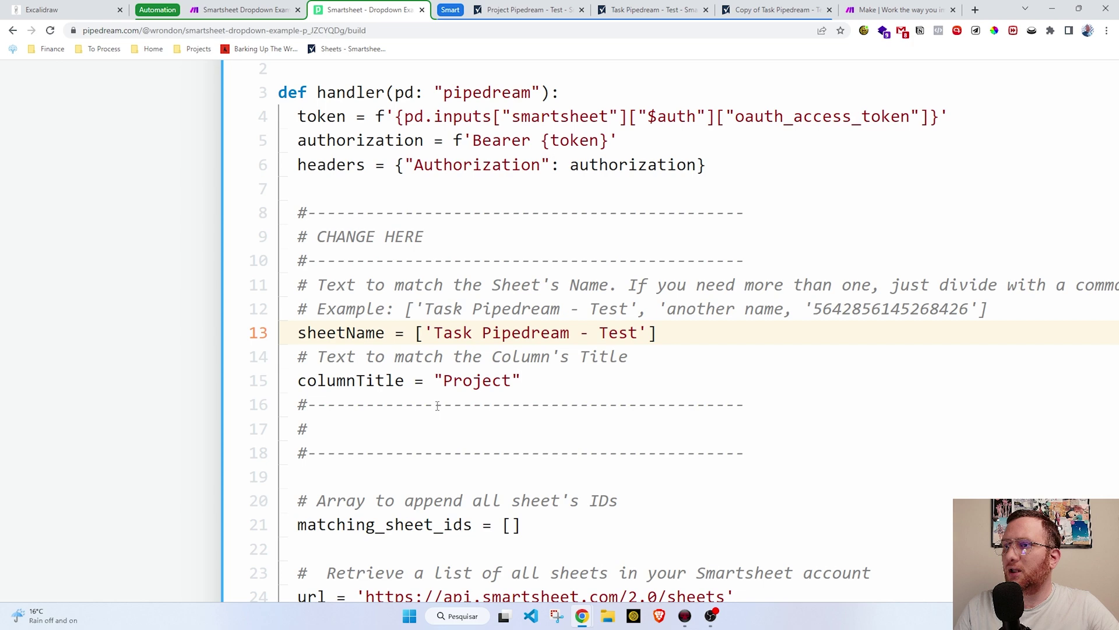
# - Compare the columnTitle value "Project" with the Project column in both Smartsheet task sheets, and return to the Pipedream code
pyautogui.doubleClick(466, 383)
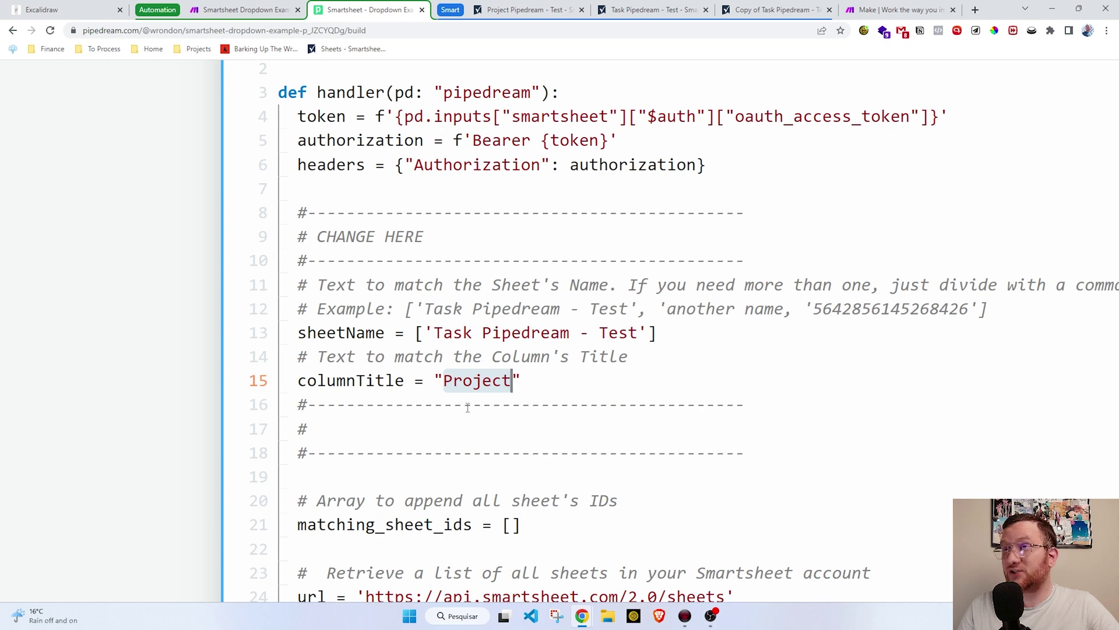
pyautogui.click(596, 8)
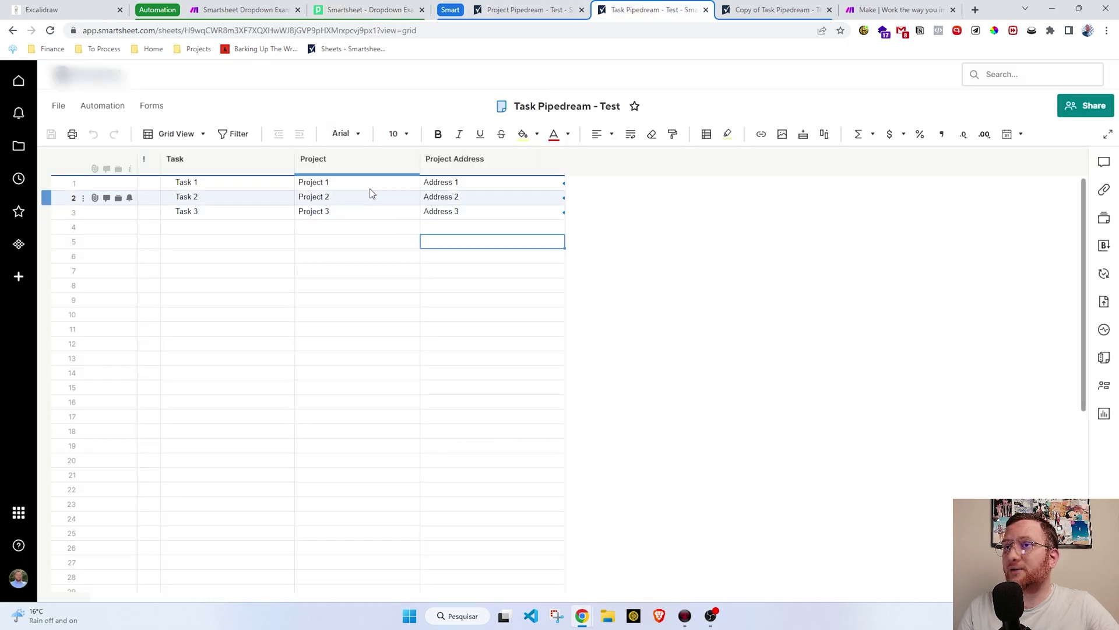
pyautogui.click(332, 163)
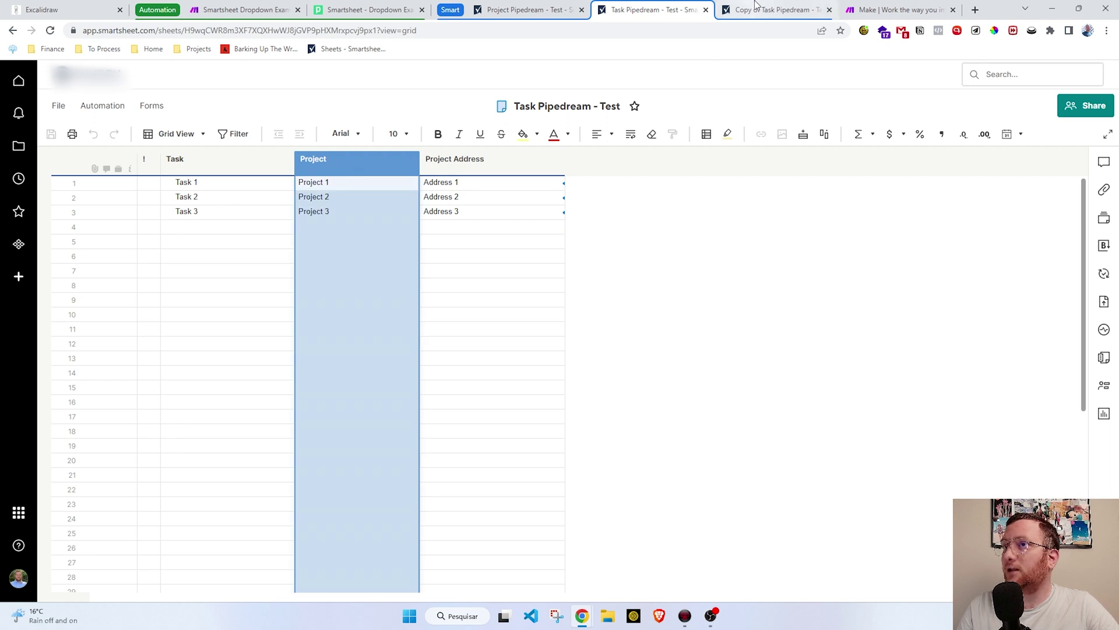
pyautogui.click(773, 9)
pyautogui.click(347, 165)
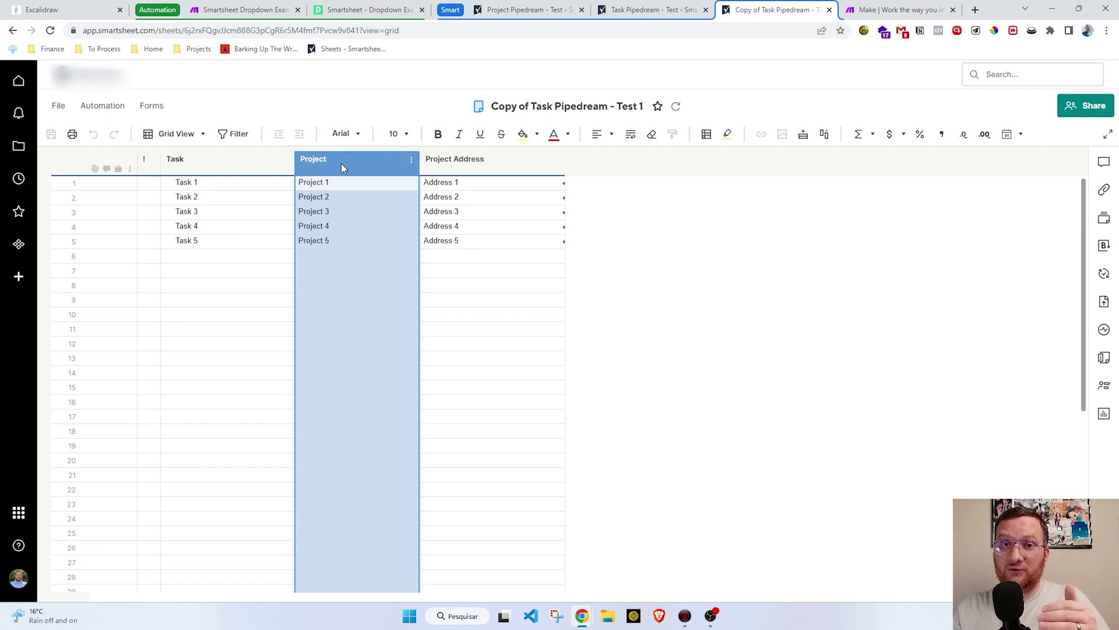
pyautogui.click(517, 7)
pyautogui.click(373, 7)
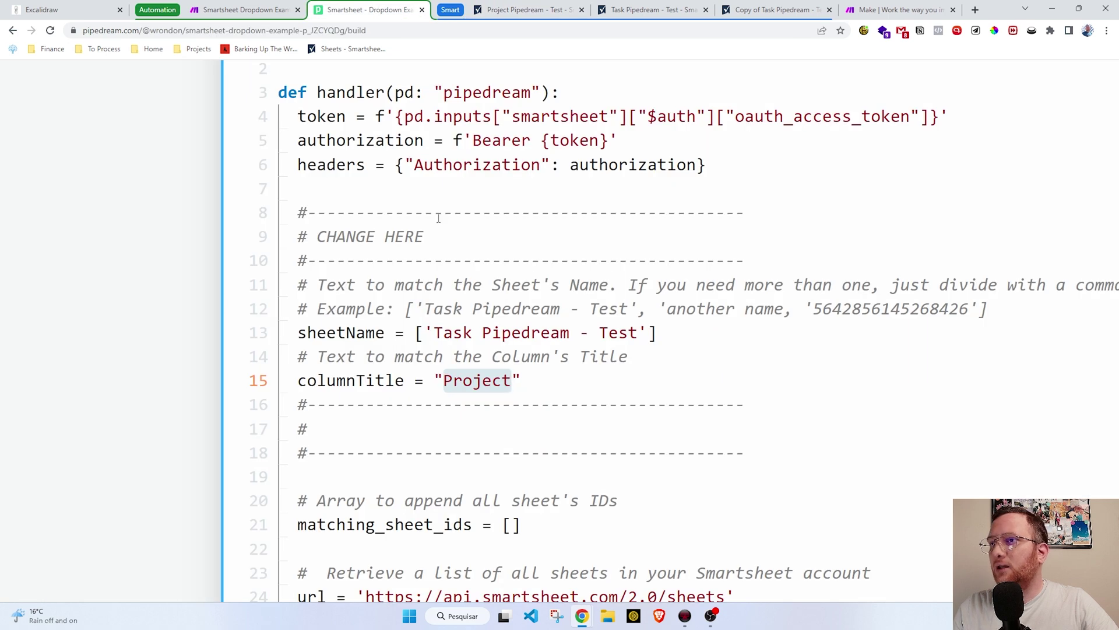
# - Review the example sheet names and sheet ID in the comment, and the columnTitle value "Project"
pyautogui.moveTo(424, 309); pyautogui.dragTo(589, 309)
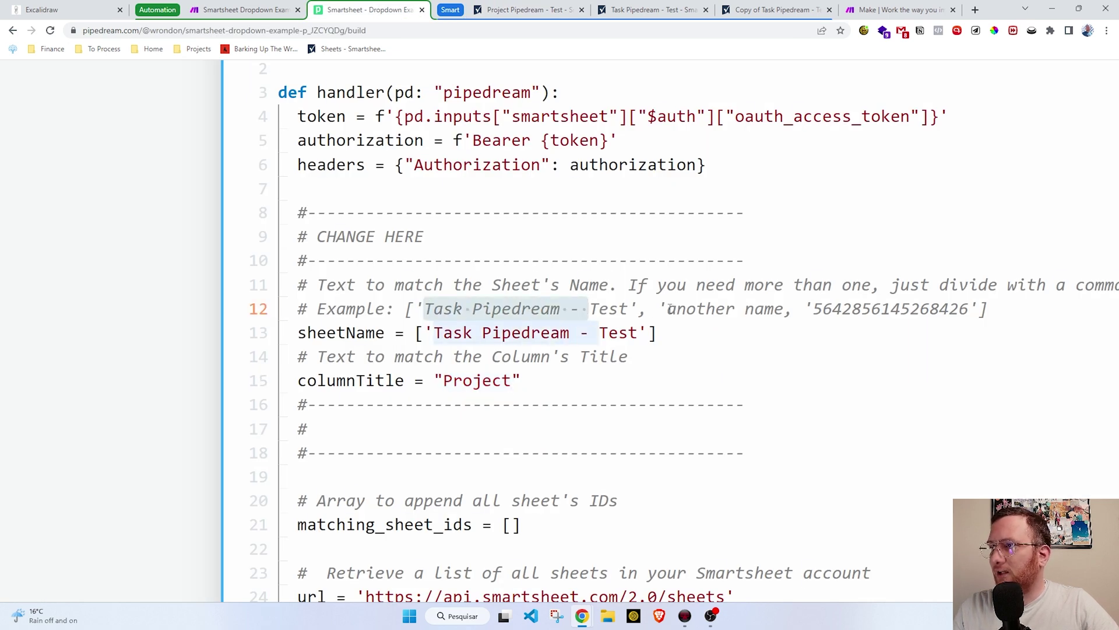
pyautogui.moveTo(670, 309); pyautogui.dragTo(782, 310)
pyautogui.doubleClick(846, 310)
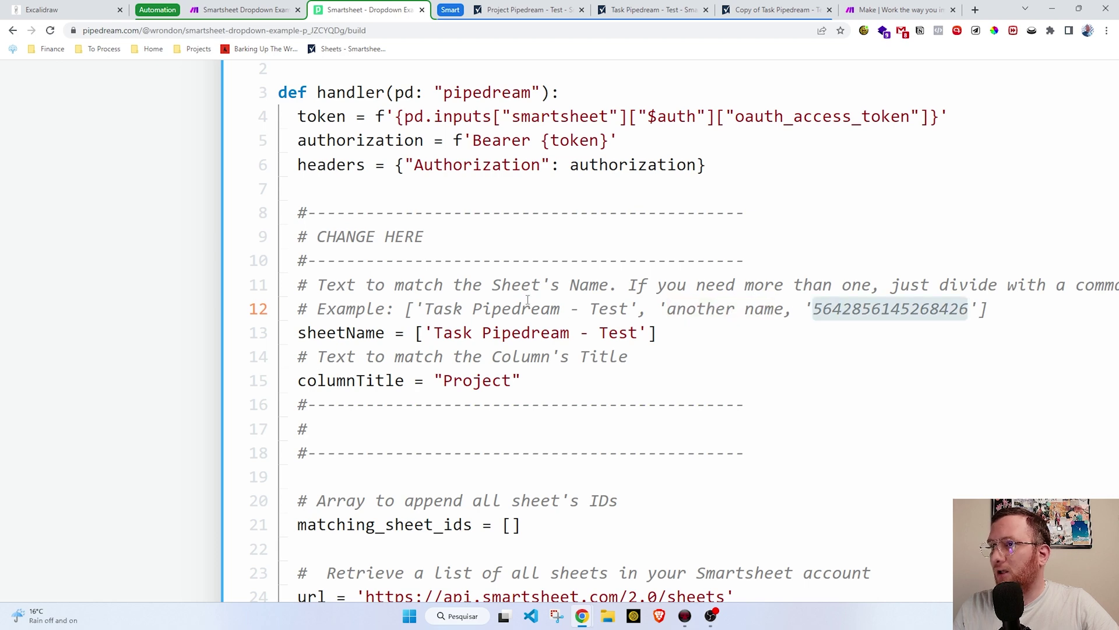
pyautogui.moveTo(444, 380); pyautogui.dragTo(522, 380)
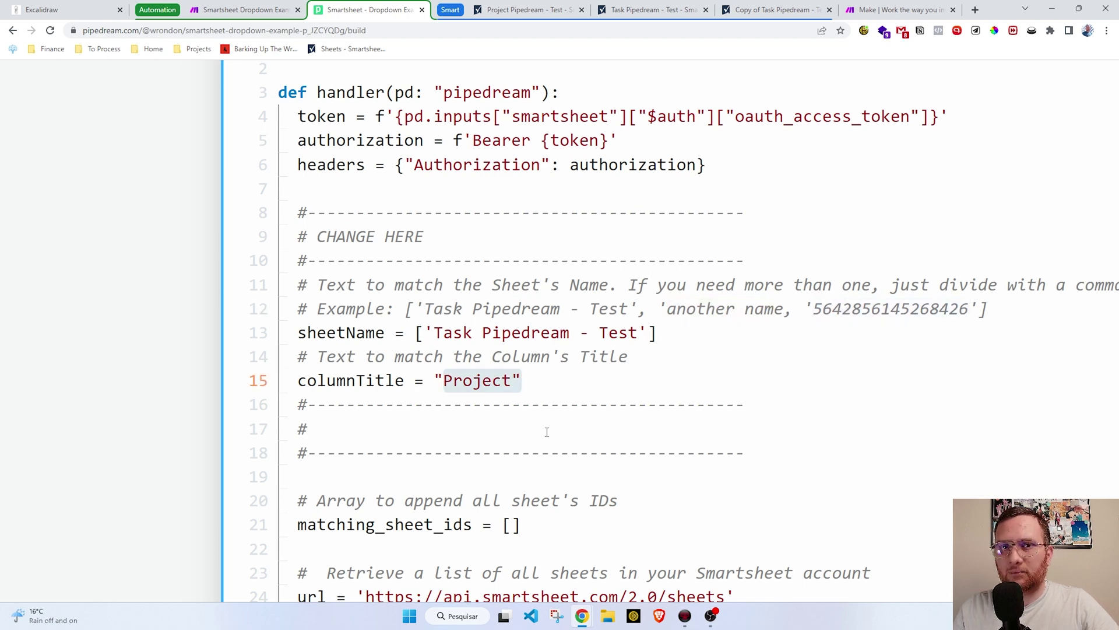
# - Check the exported return values of Create_list_of_sheets_and_columns_IDs and expand the code of the Change_Tables step
pyautogui.hotkey('ctrl', '0')
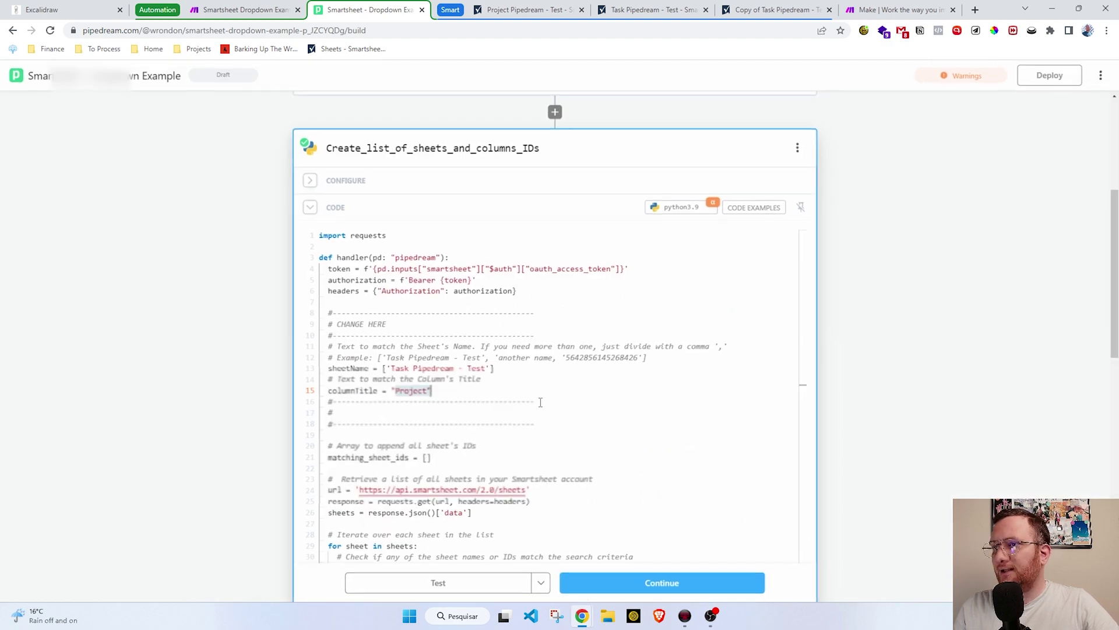
pyautogui.scroll(-6, 526, 411)
pyautogui.scroll(-5, 362, 462)
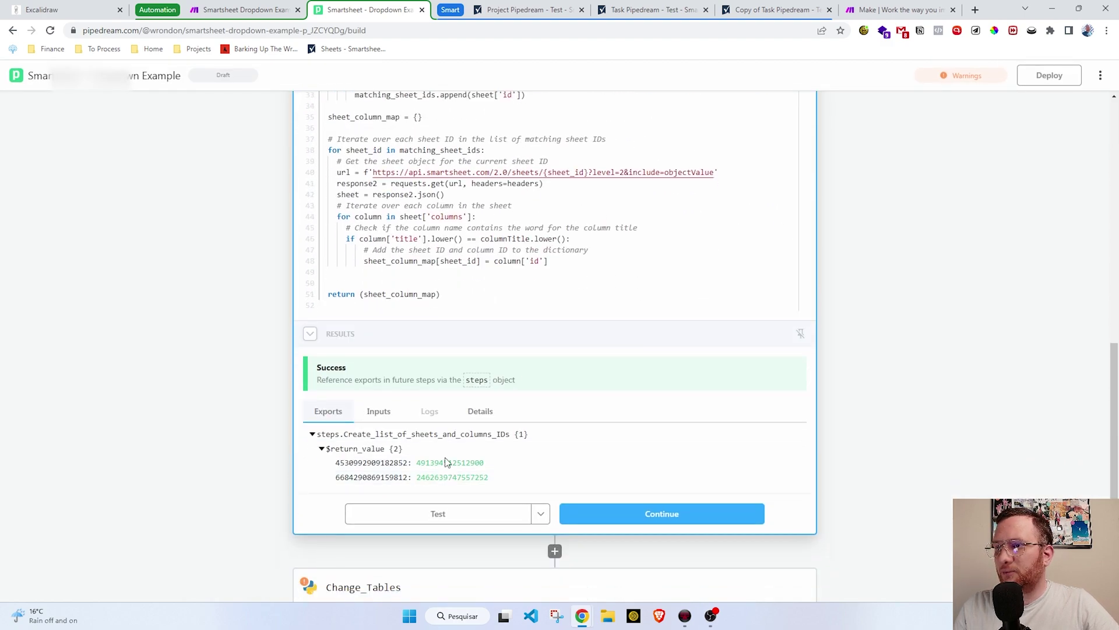
pyautogui.click(315, 500)
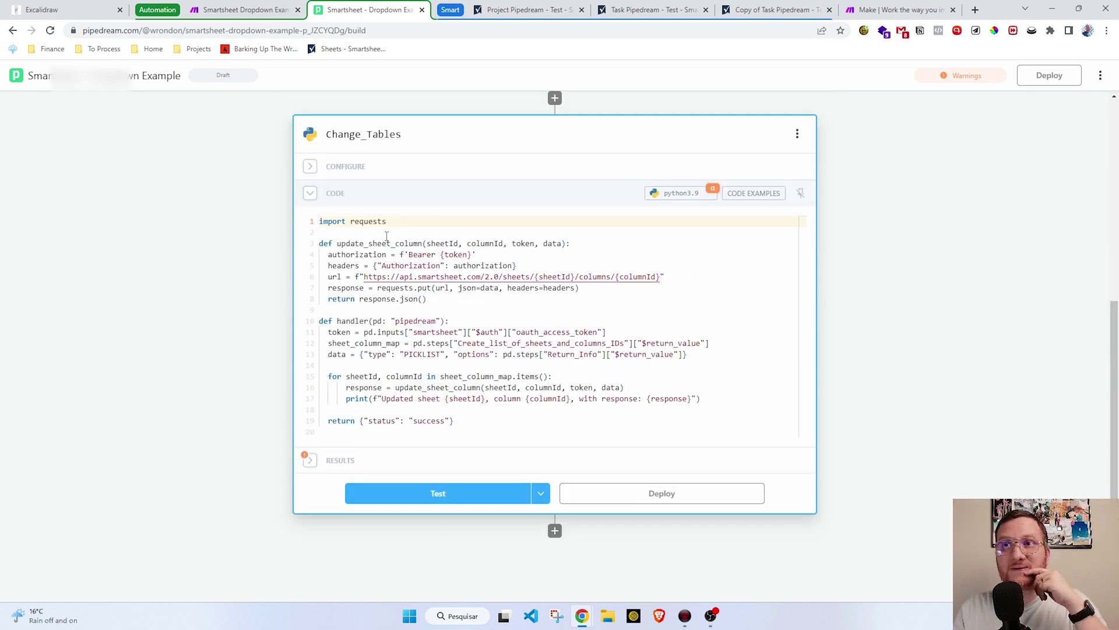
# - Deploy the Smartsheet - Dropdown Example workflow
pyautogui.click(1049, 76)
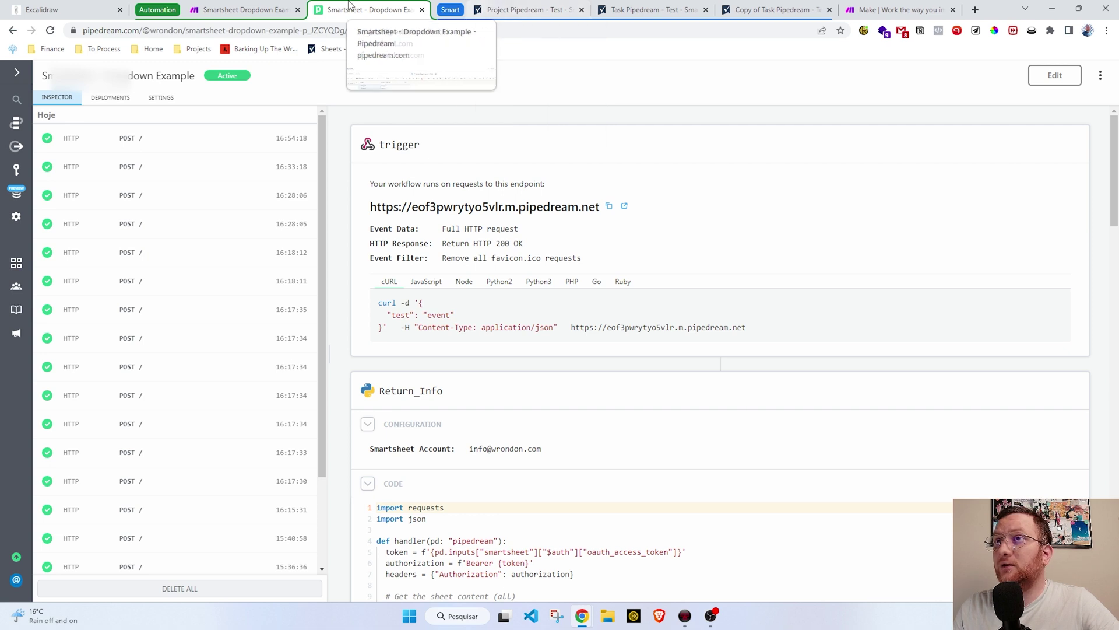
# - Switch to Smartsheet and delete the Project 6 row from the Project Pipedream - Test sheet
pyautogui.click(512, 7)
pyautogui.click(355, 299)
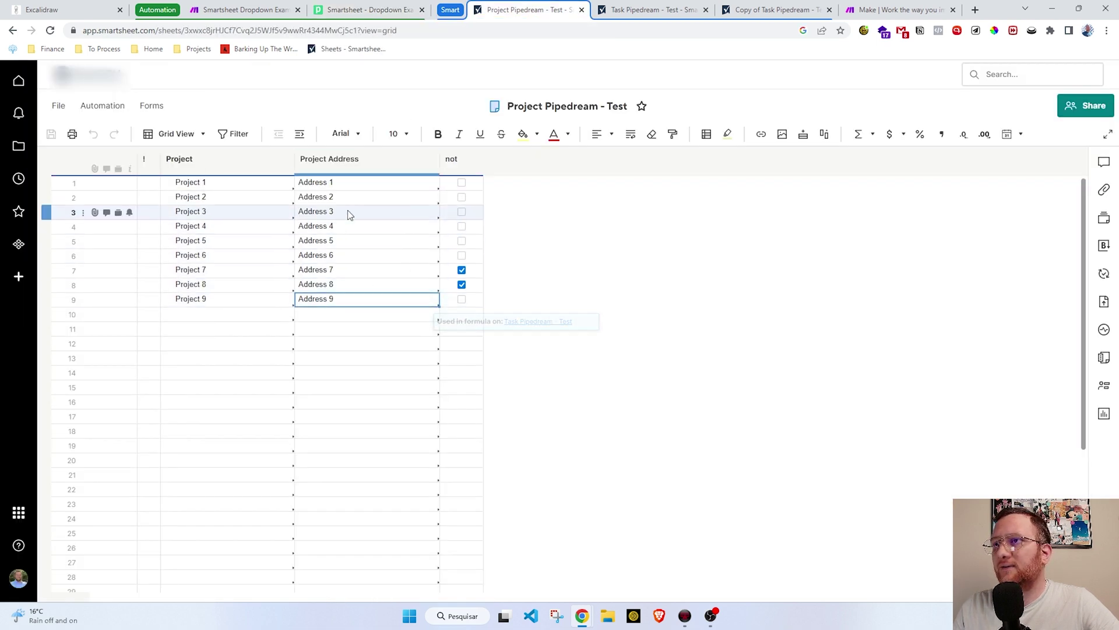
pyautogui.click(45, 182)
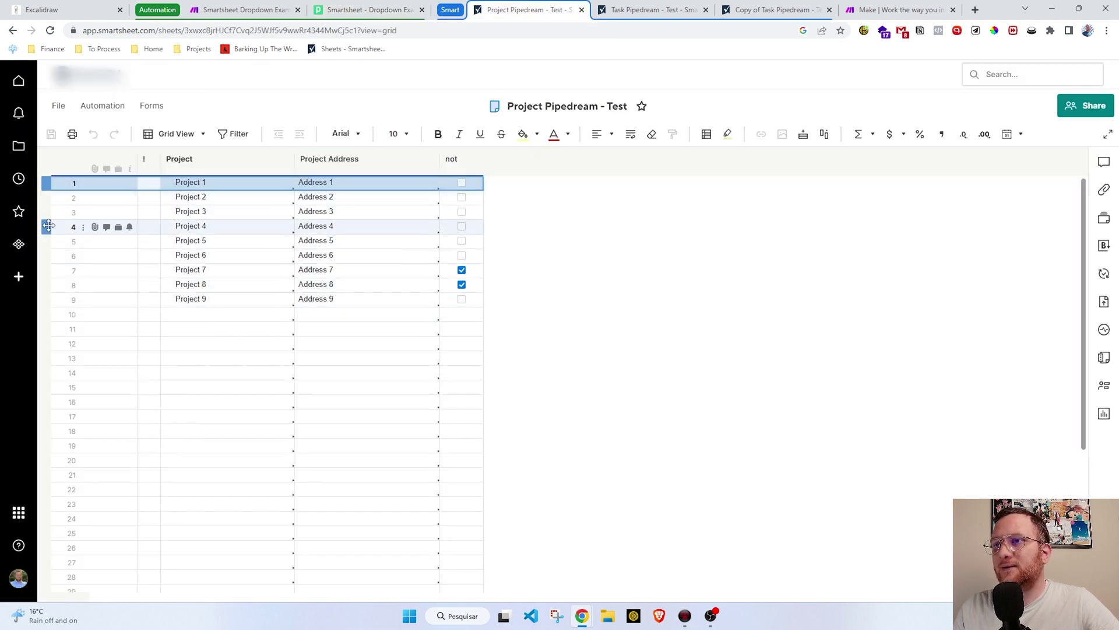
pyautogui.click(44, 257)
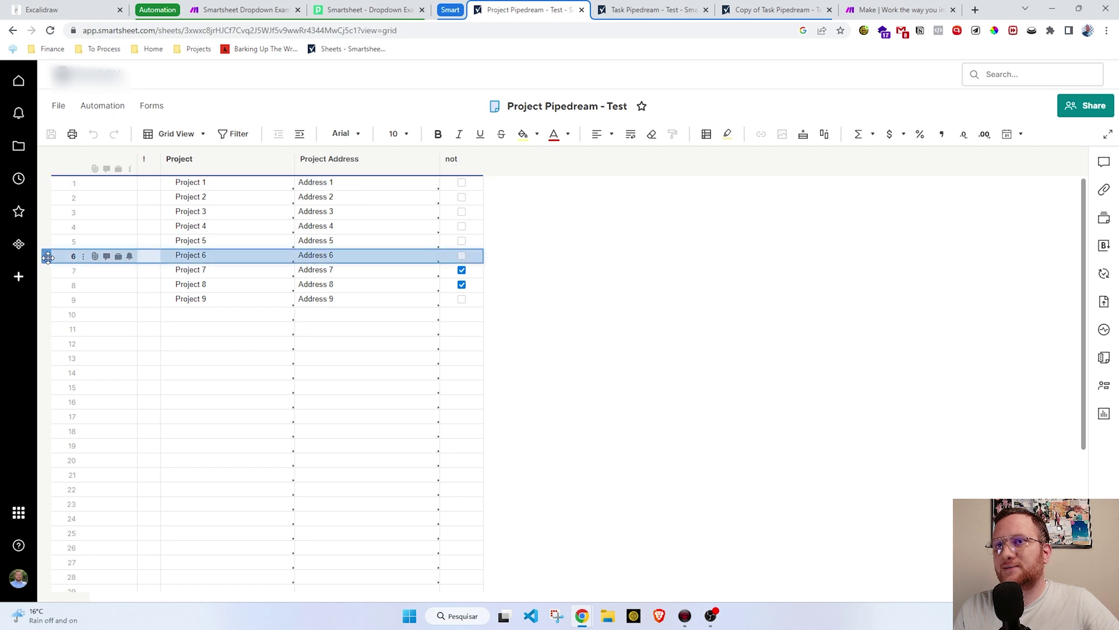
pyautogui.rightClick(48, 257)
pyautogui.click(92, 279)
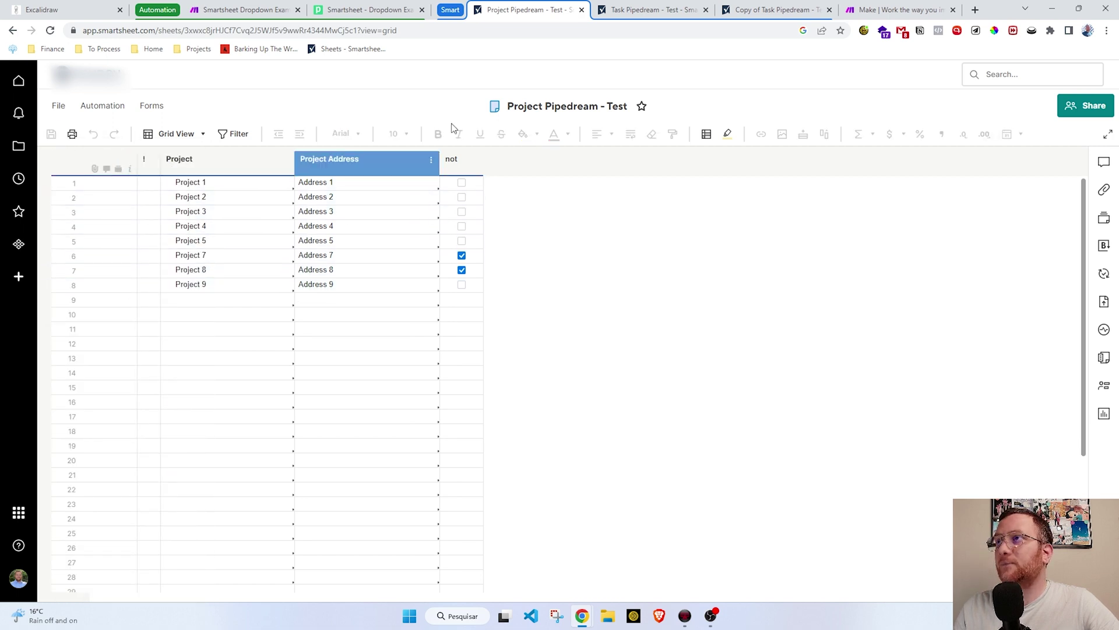
# - Check the scenario in Make, and review the step exports of the newest event in the Pipedream inspector
pyautogui.click(242, 10)
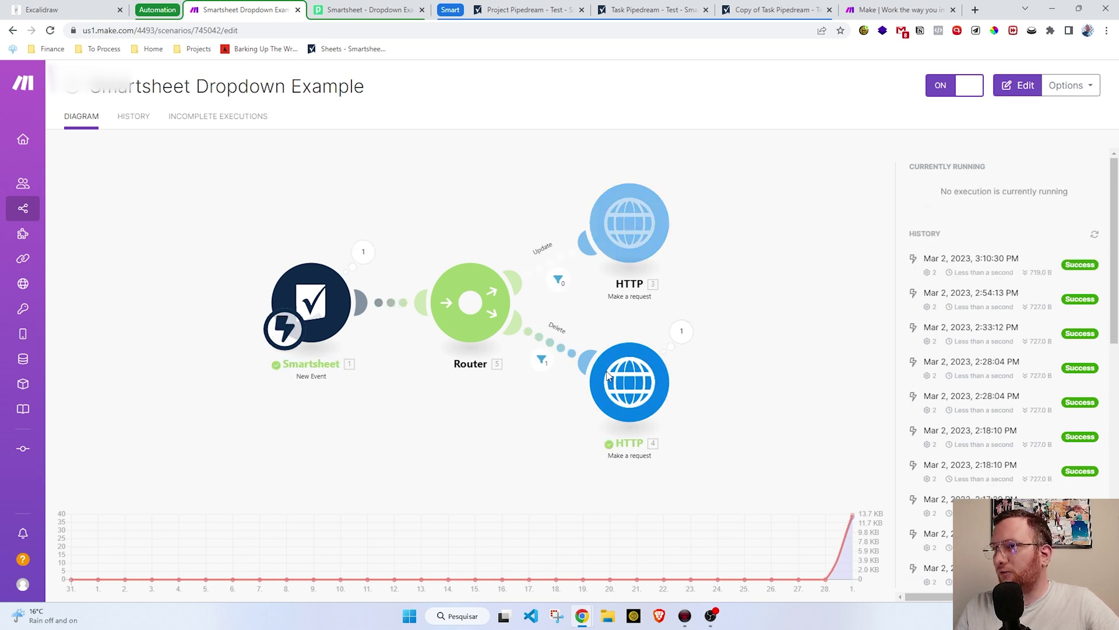
pyautogui.click(353, 7)
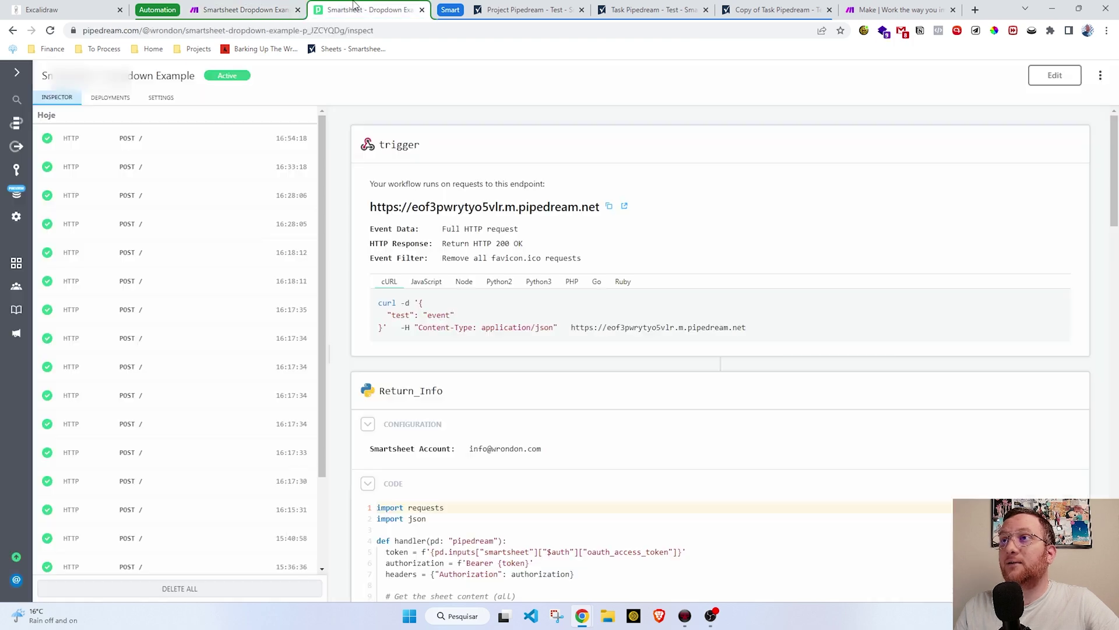
pyautogui.click(198, 140)
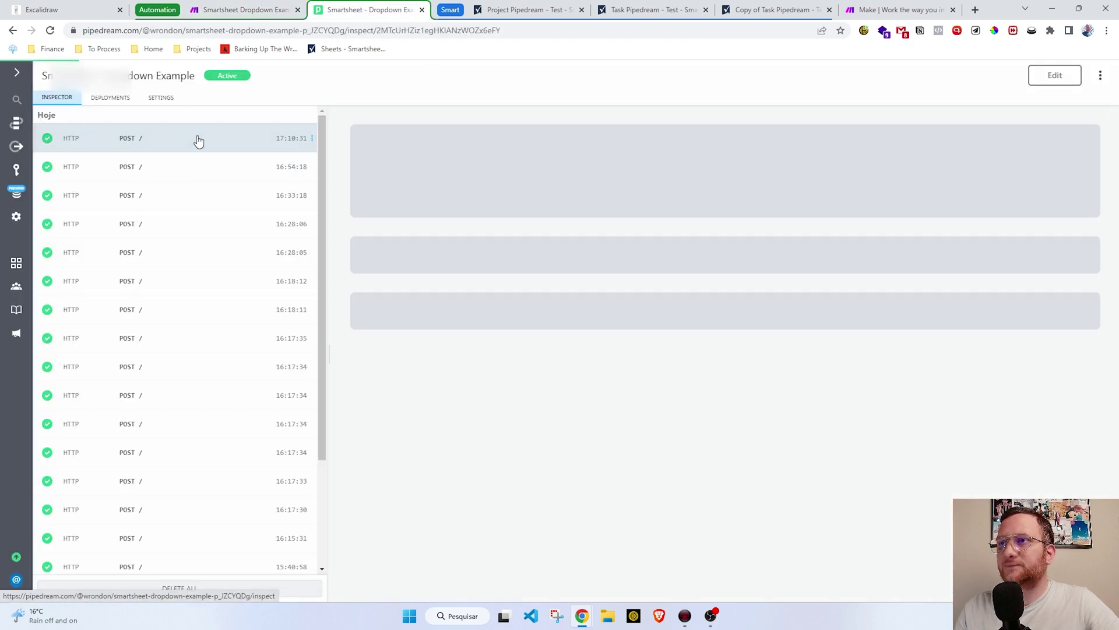
pyautogui.scroll(-1, 357, 303)
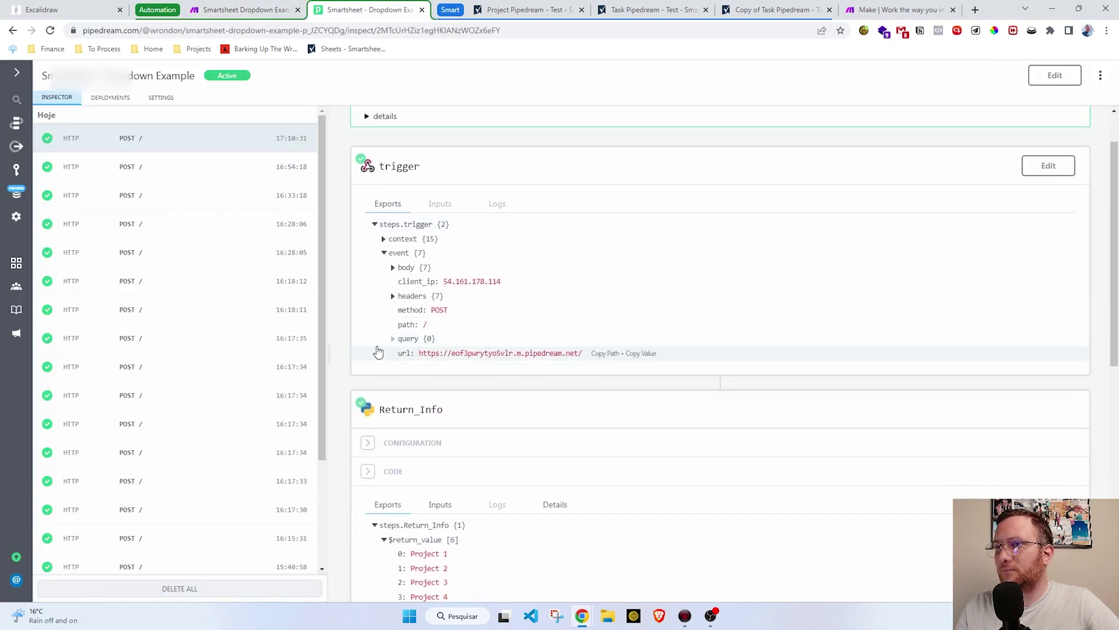
pyautogui.scroll(-4, 379, 325)
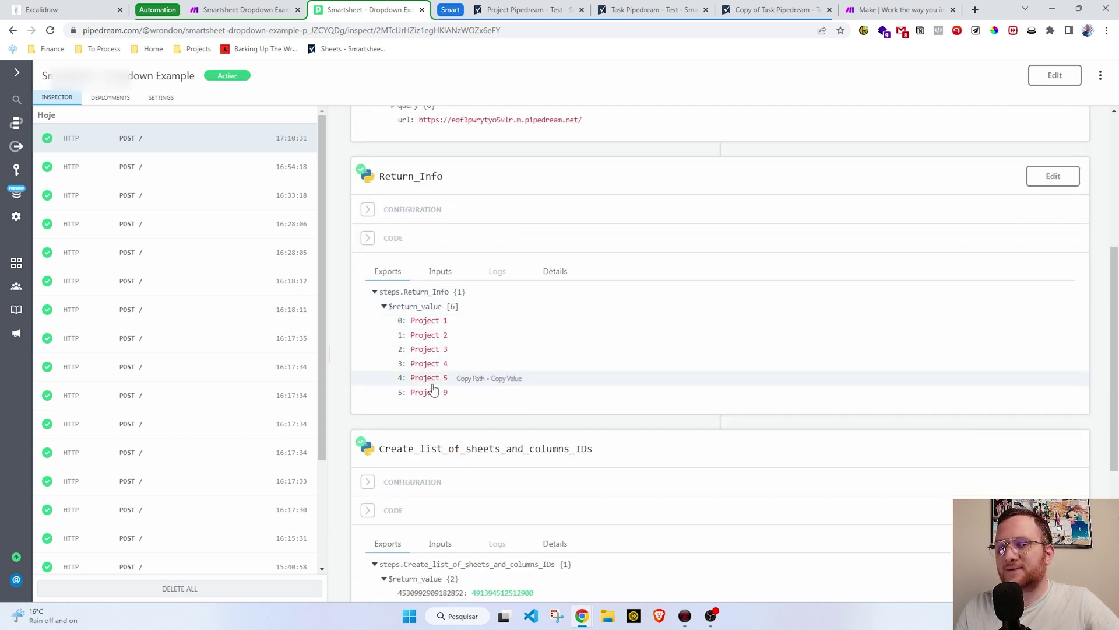
pyautogui.scroll(-5, 429, 382)
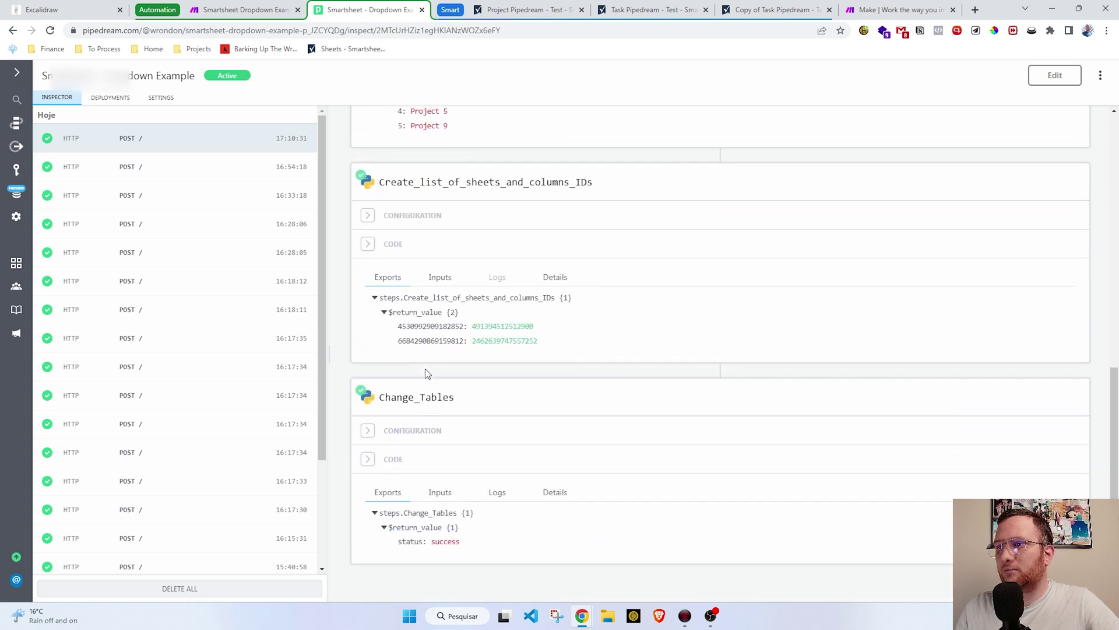
# - Compare the Return_Info project list with the IDs exported by Create_list_of_sheets_and_columns_IDs in the same event
pyautogui.scroll(4, 427, 371)
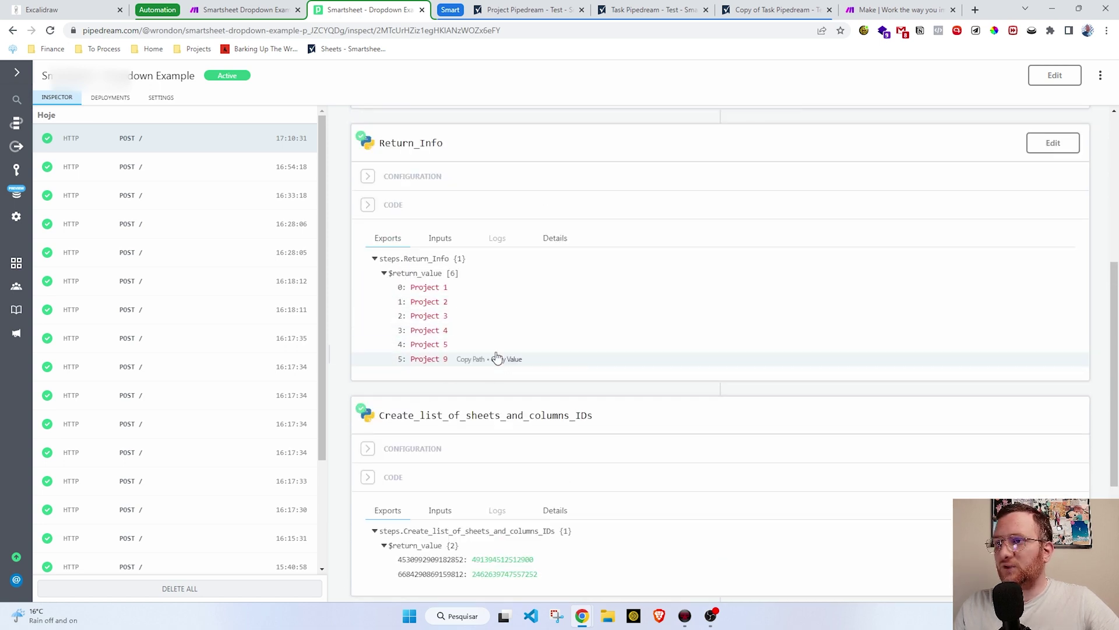
pyautogui.scroll(-4, 424, 338)
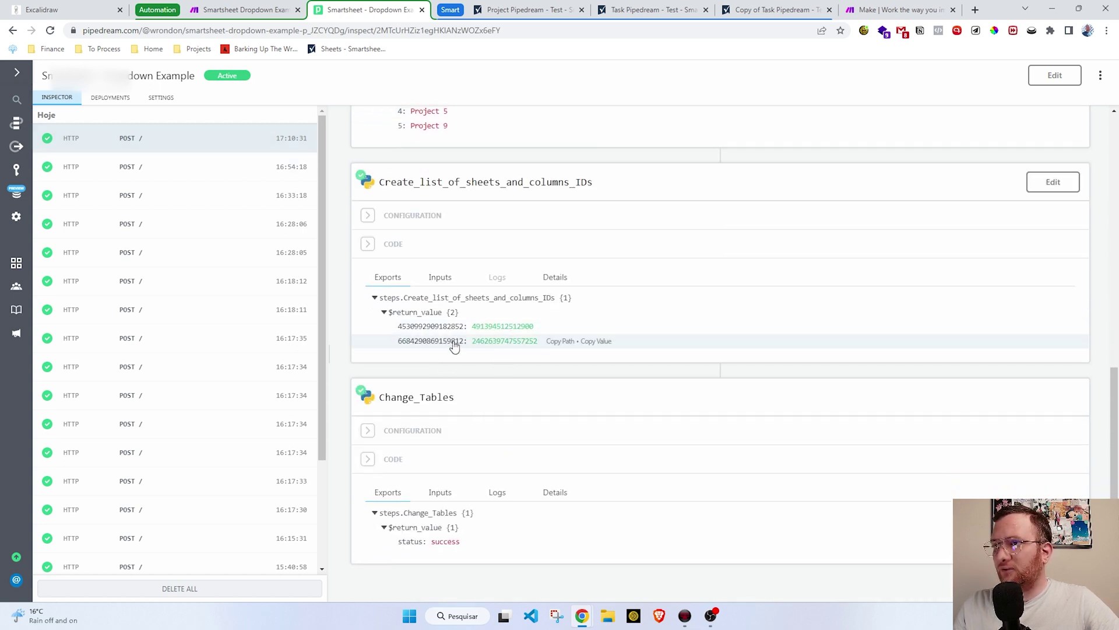
pyautogui.scroll(4, 441, 349)
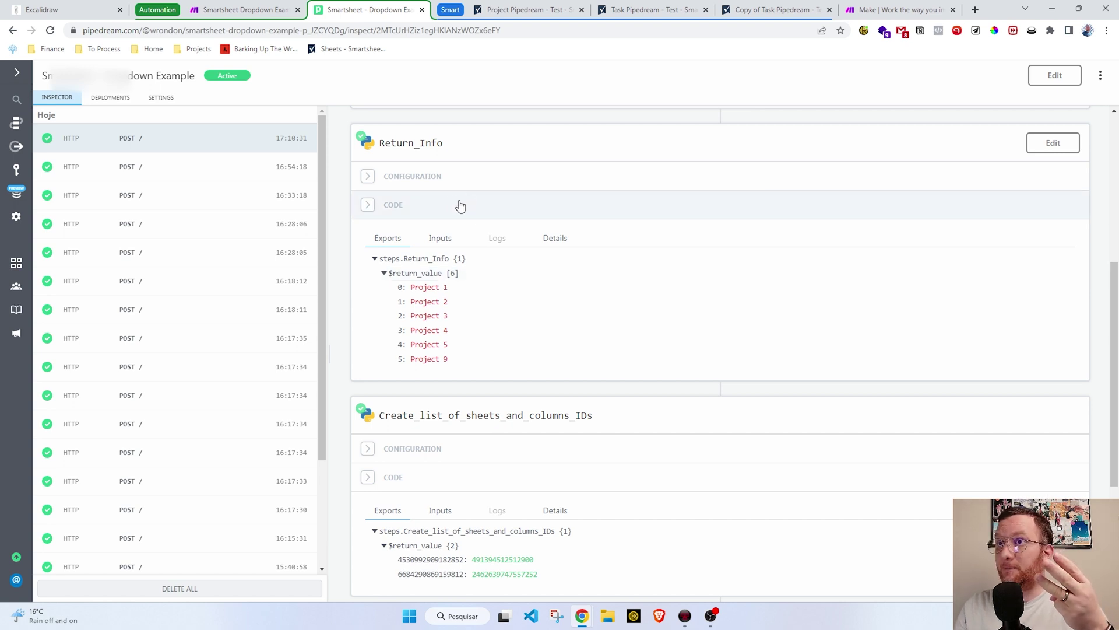
pyautogui.scroll(-4, 457, 210)
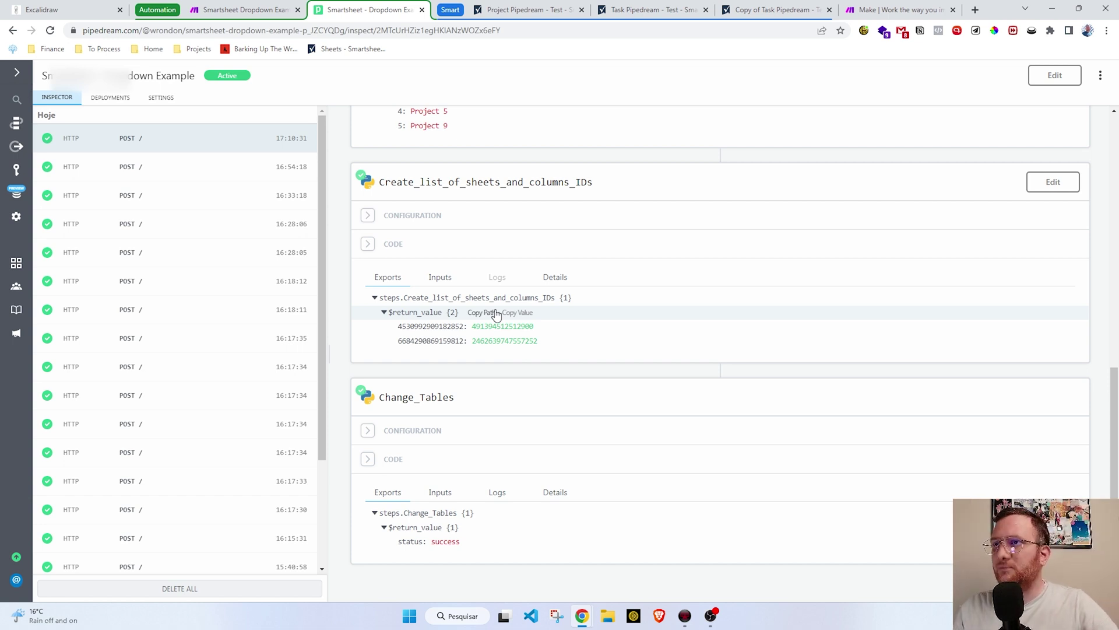
pyautogui.scroll(3, 496, 314)
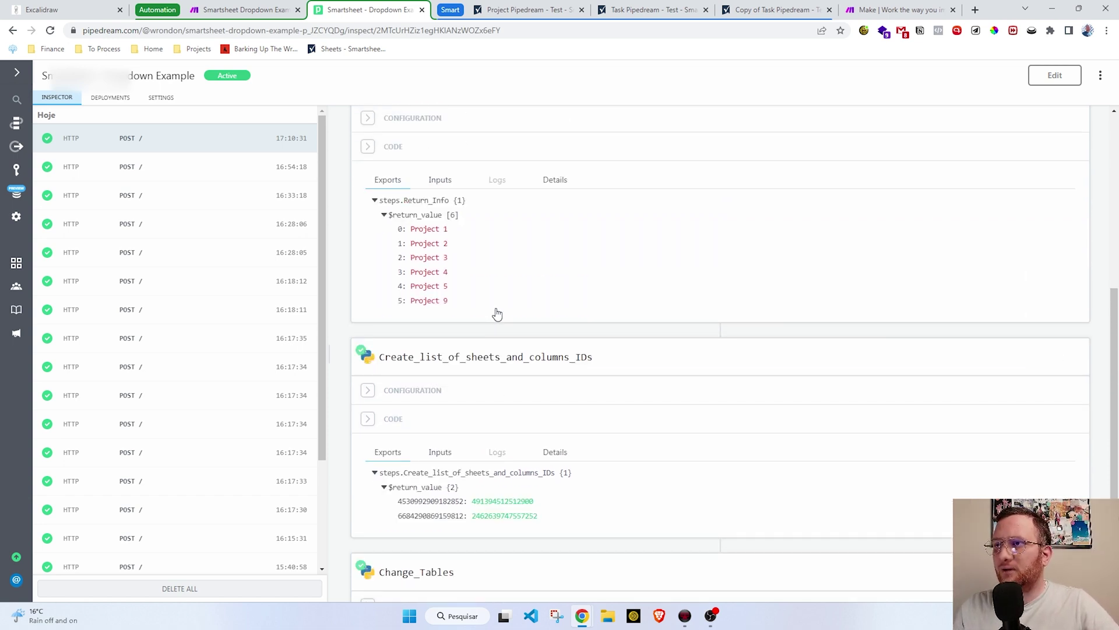
pyautogui.scroll(4, 443, 216)
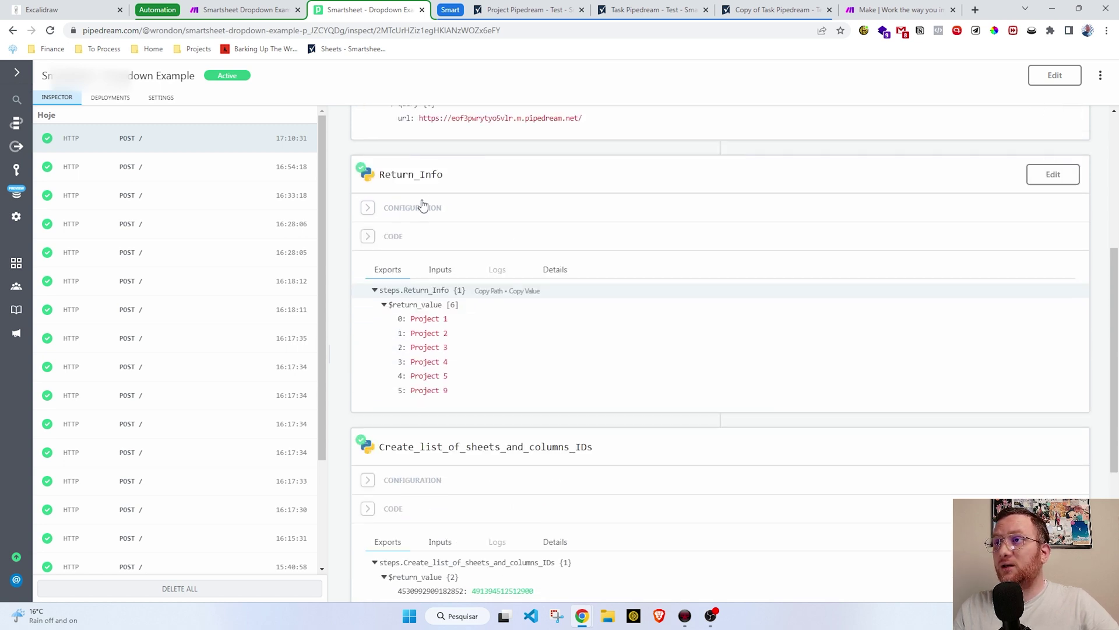
pyautogui.scroll(3, 422, 202)
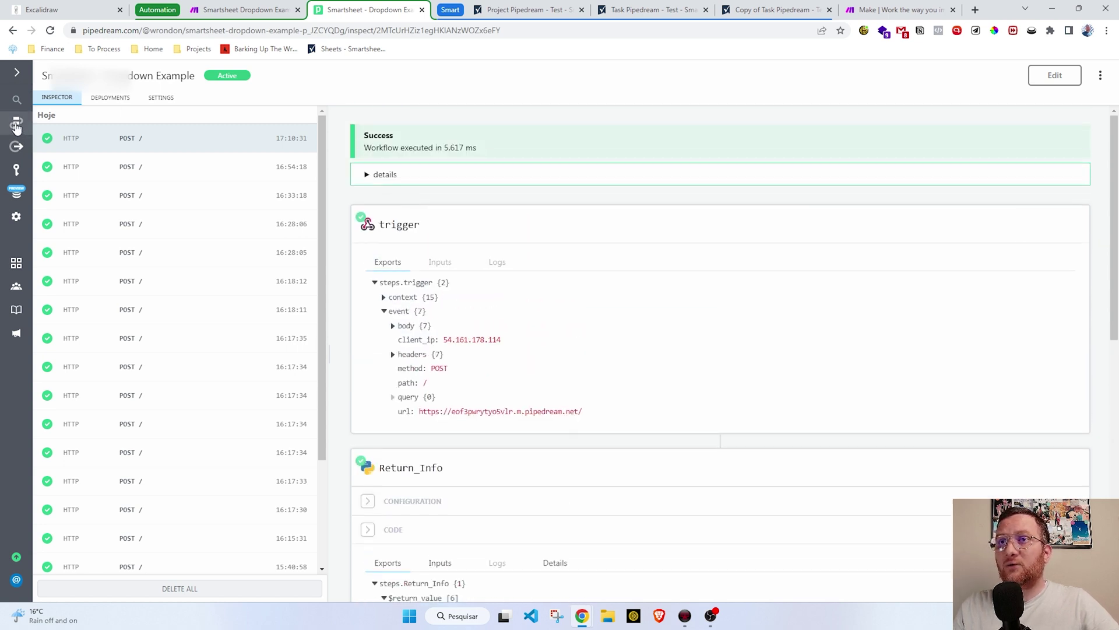
# - Go to the workflow list and check the actions available for Smartsheet - Dropdown Example
pyautogui.click(48, 127)
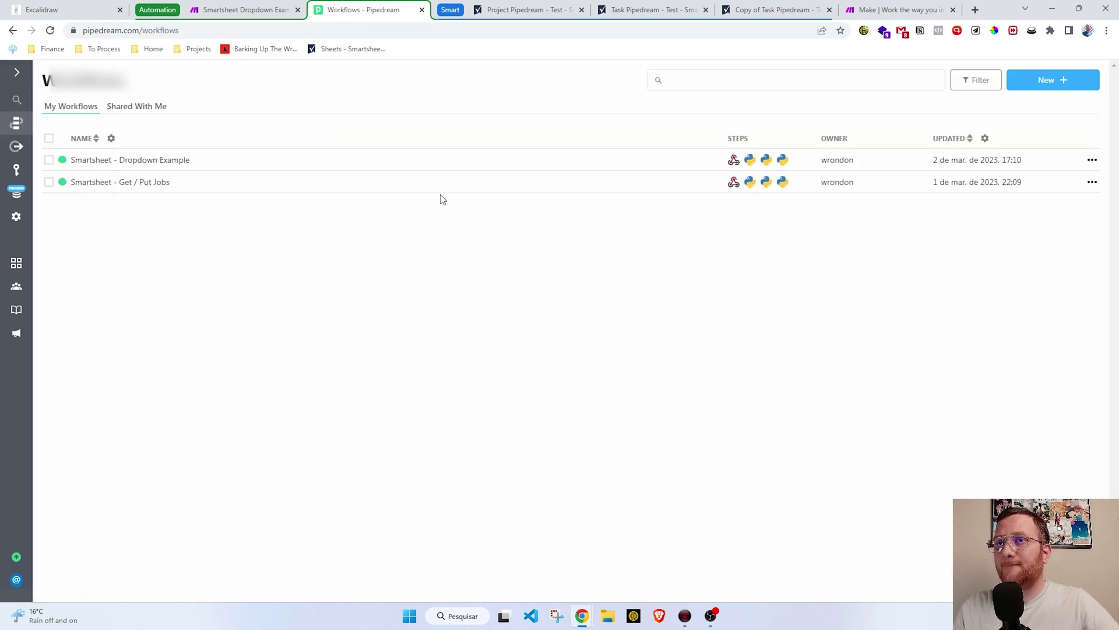
pyautogui.click(1092, 159)
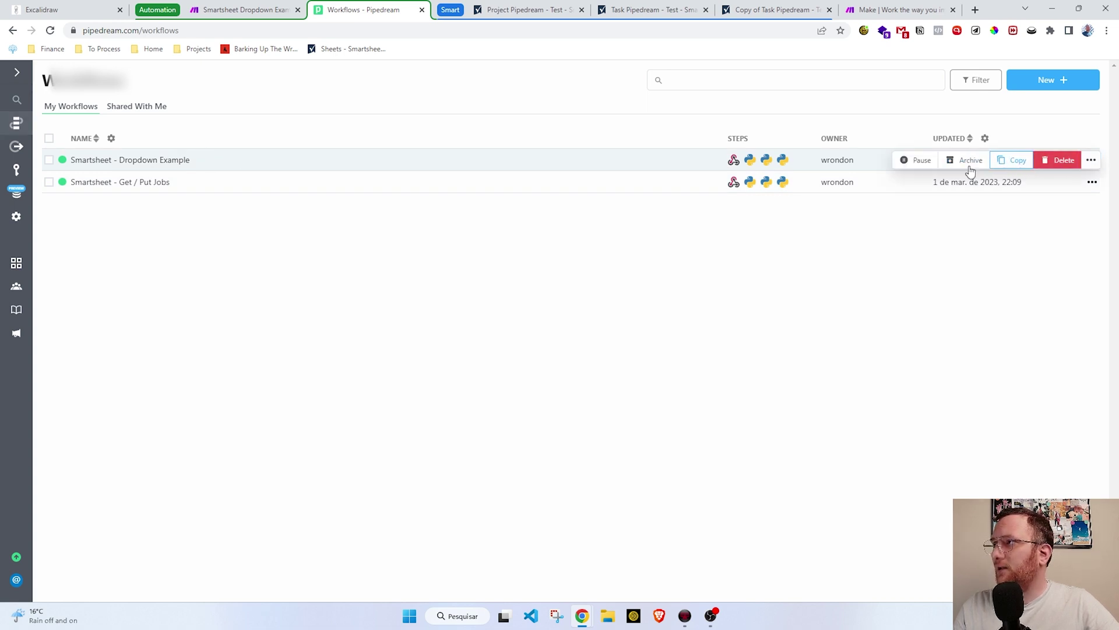
pyautogui.click(402, 340)
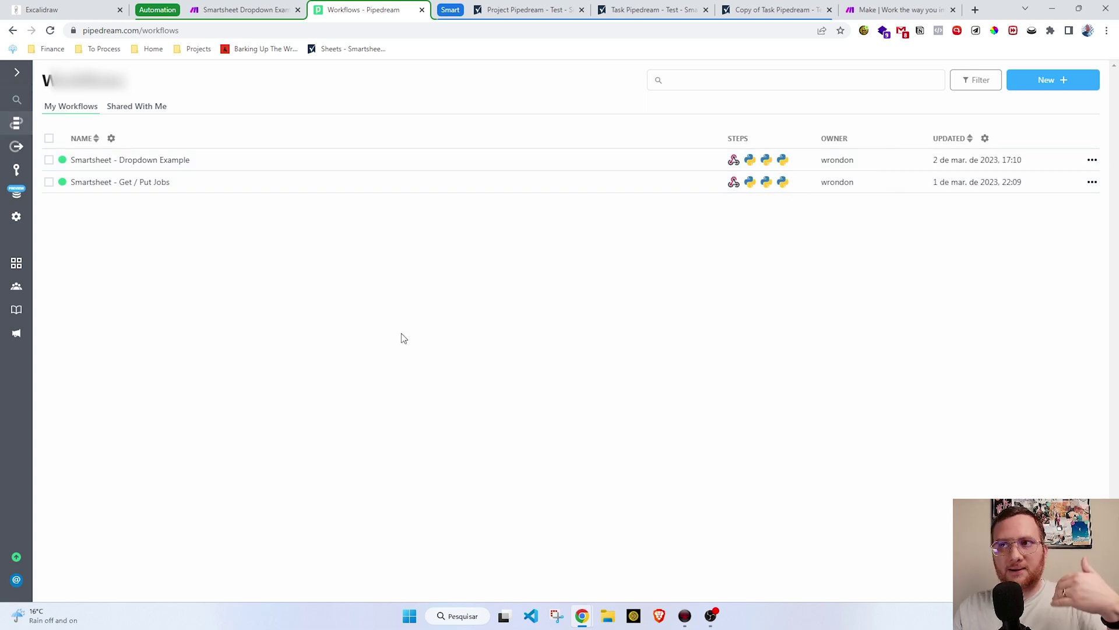
# - Open Smartsheet - Dropdown Example for editing and review the column_name_title and not_show_title values in the Return_Info code
pyautogui.click(168, 161)
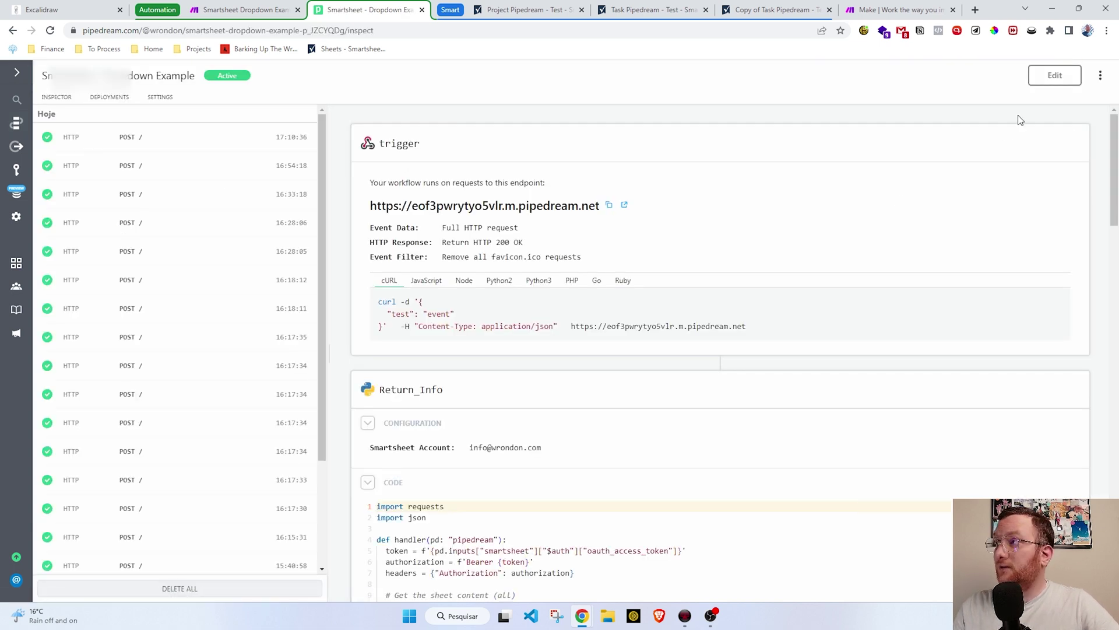
pyautogui.click(1057, 82)
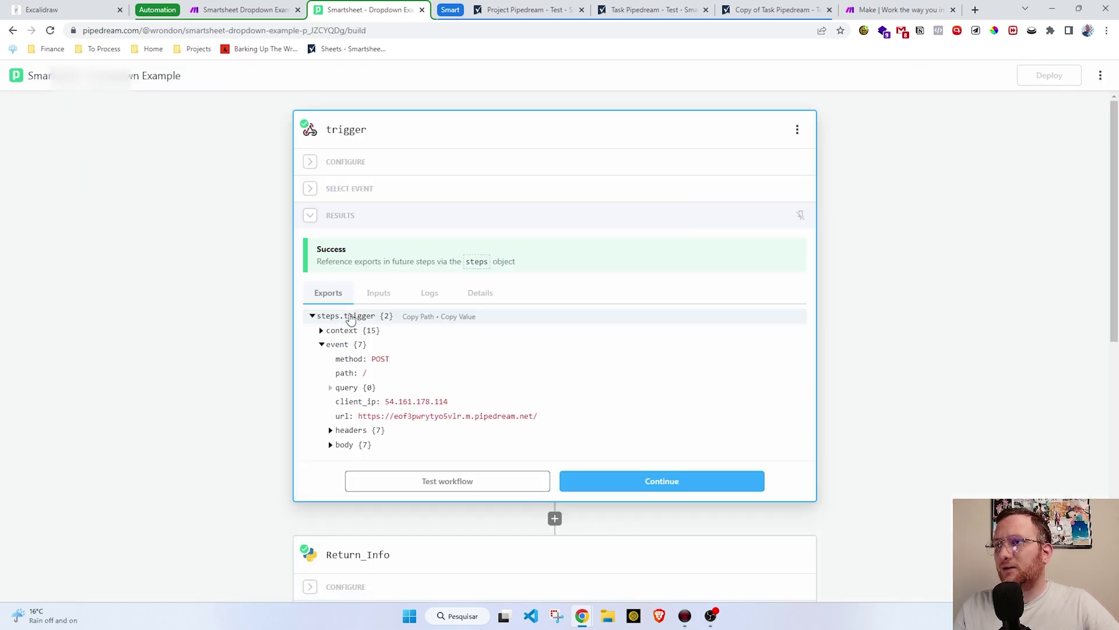
pyautogui.scroll(-4, 336, 348)
pyautogui.click(312, 381)
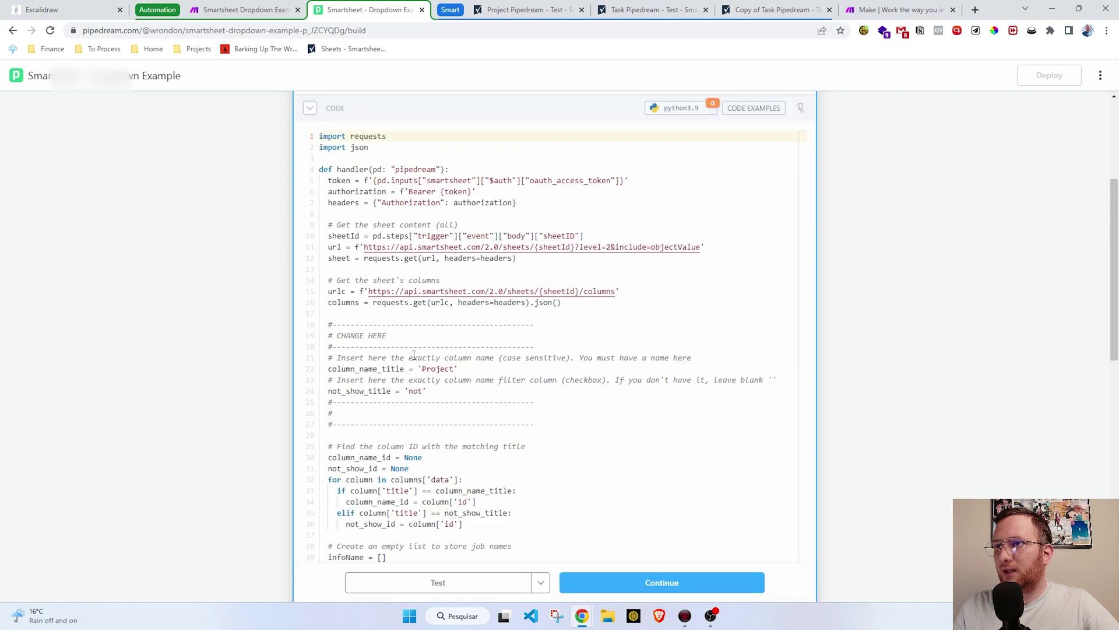
pyautogui.moveTo(335, 344); pyautogui.dragTo(385, 335)
pyautogui.click(463, 368)
pyautogui.doubleClick(446, 370)
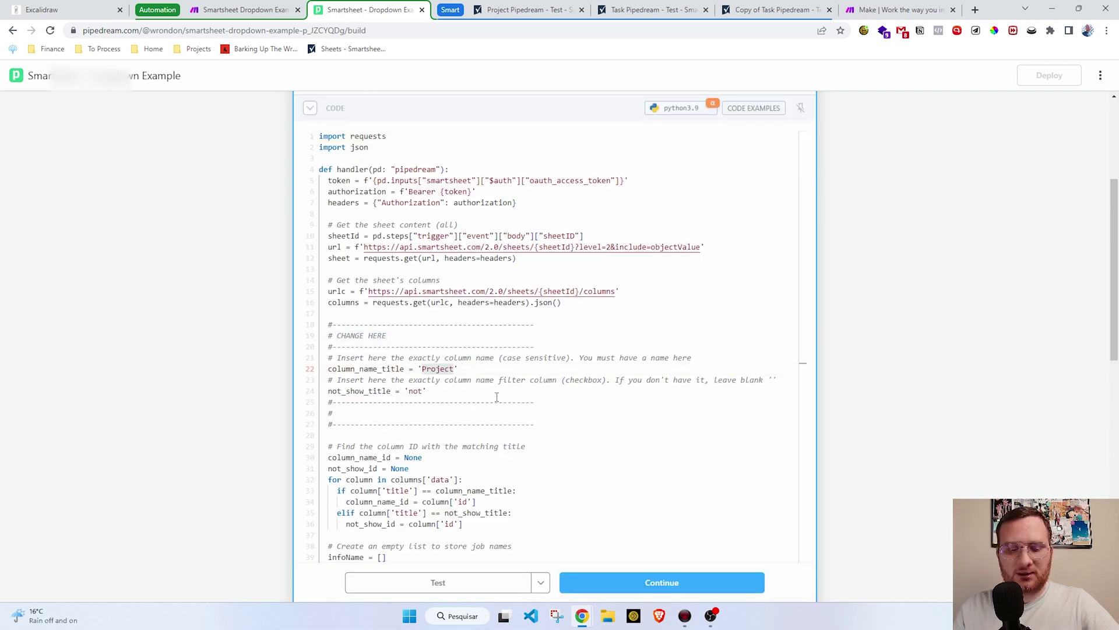
pyautogui.doubleClick(418, 392)
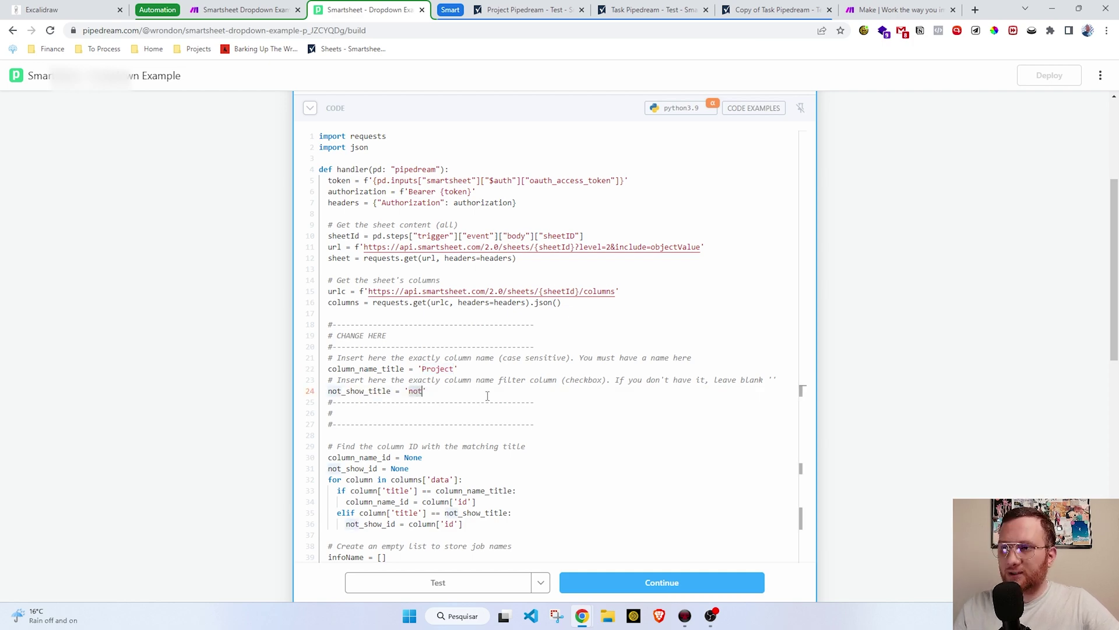
# - Expand the code of Create_list_of_sheets_and_columns_IDs and review its sheetName and columnTitle values
pyautogui.scroll(-9, 484, 392)
pyautogui.click(316, 399)
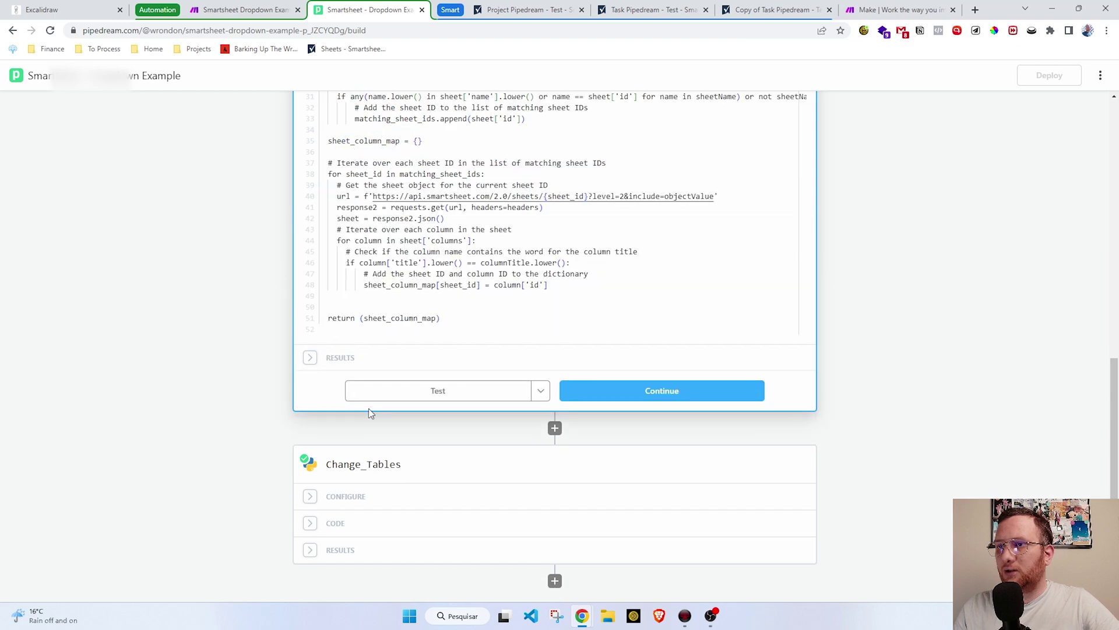
pyautogui.scroll(3, 414, 223)
pyautogui.scroll(4, 448, 385)
pyautogui.moveTo(392, 305); pyautogui.dragTo(451, 315)
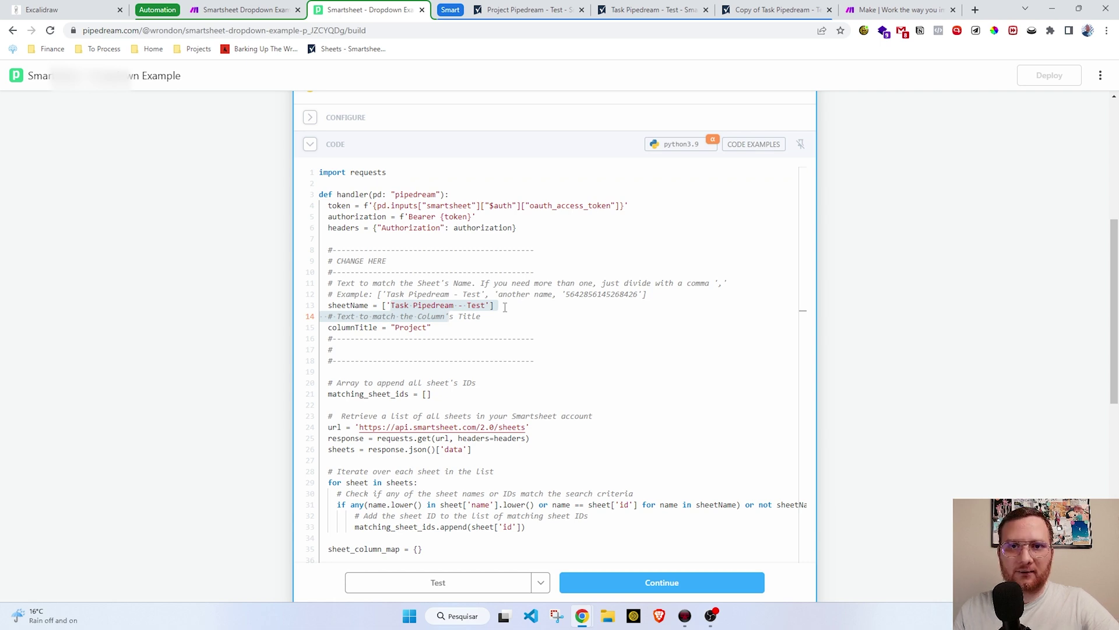
pyautogui.doubleClick(407, 330)
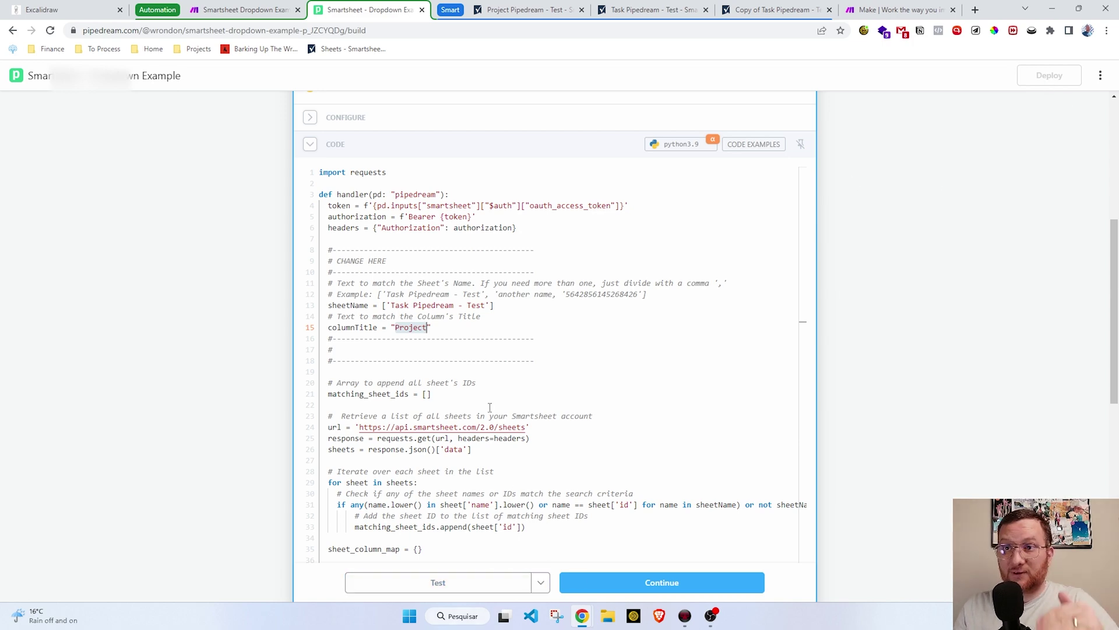
# - Return to the workflow list and restore the browser window to its smaller size
pyautogui.scroll(-8, 498, 435)
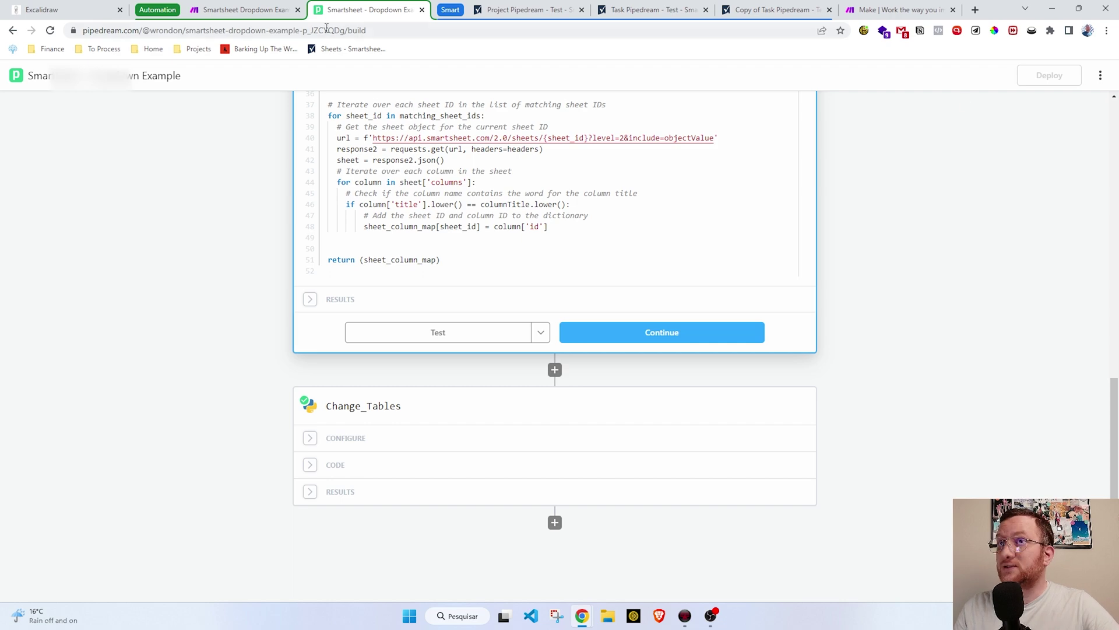
pyautogui.click(16, 75)
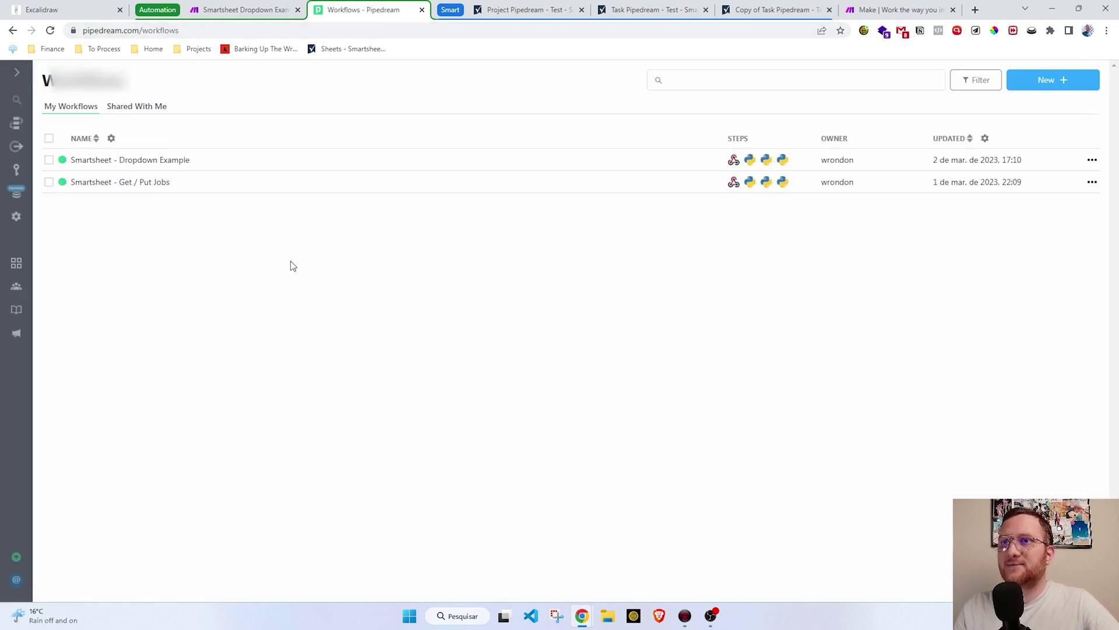
pyautogui.press('super+Down')
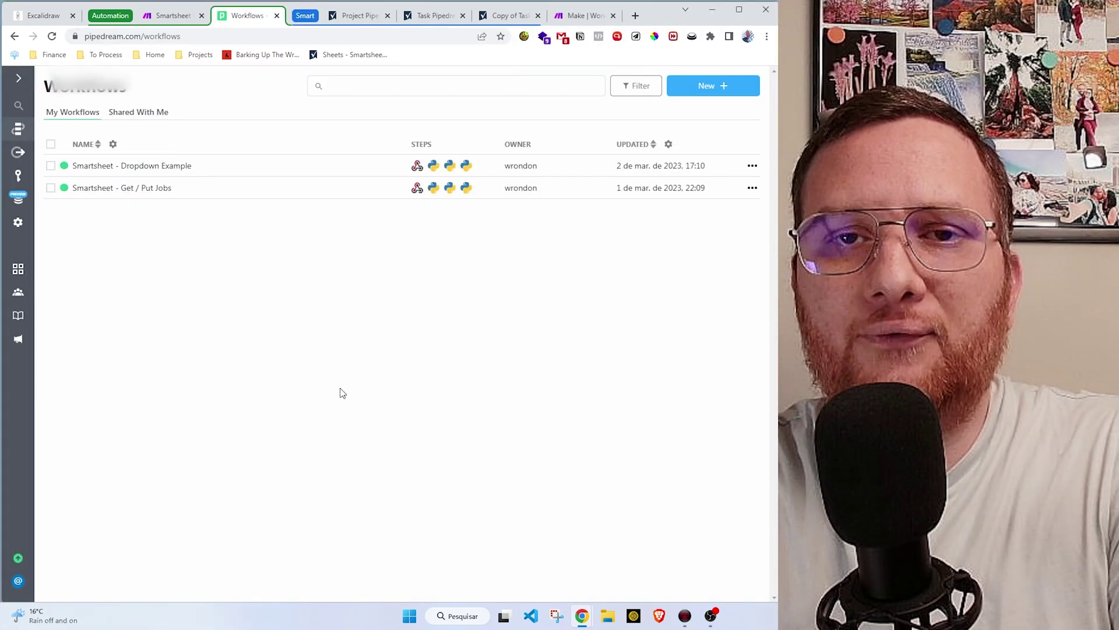